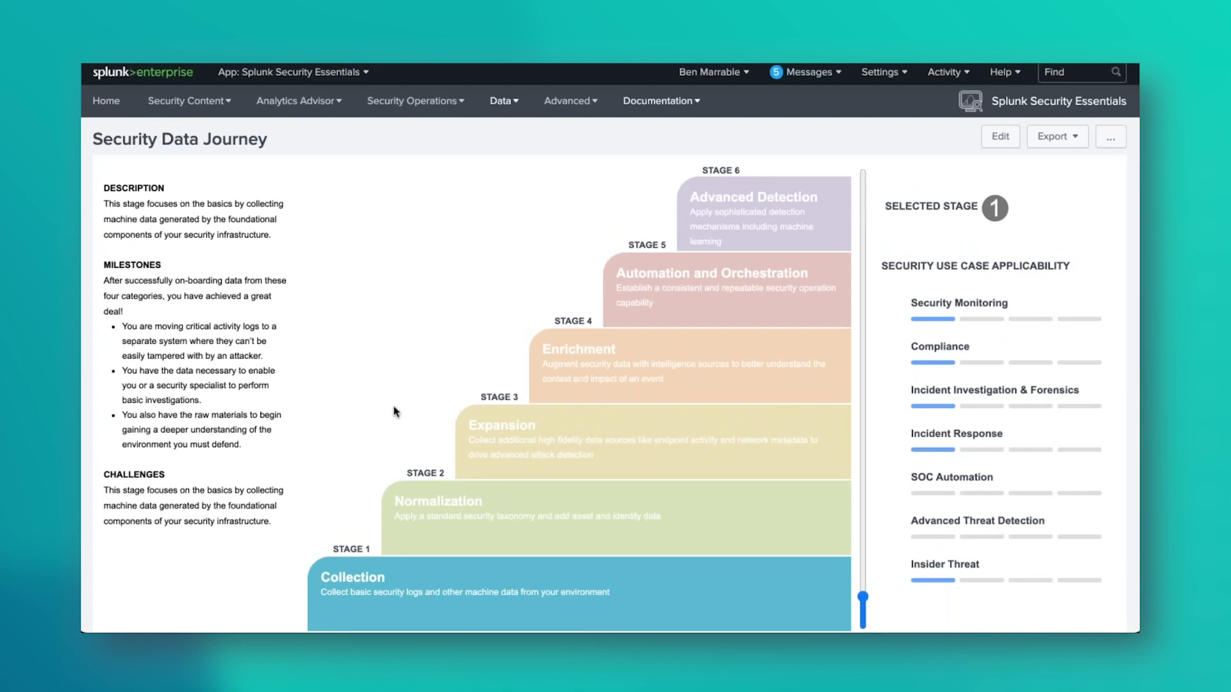
- Examine the Normalization and Expansion stages of the Security Data Journey, including their milestones, data sources and use case applicability
scroll(393, 417, "down", 3)
left_click(524, 361)
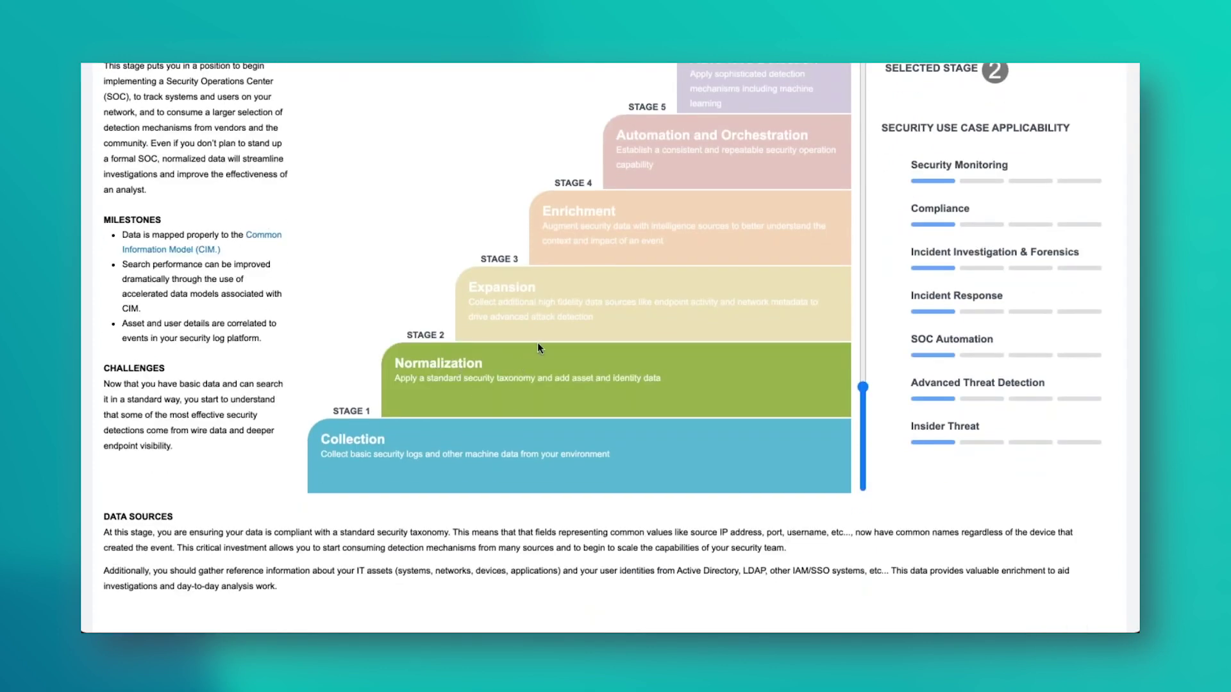
left_click(553, 314)
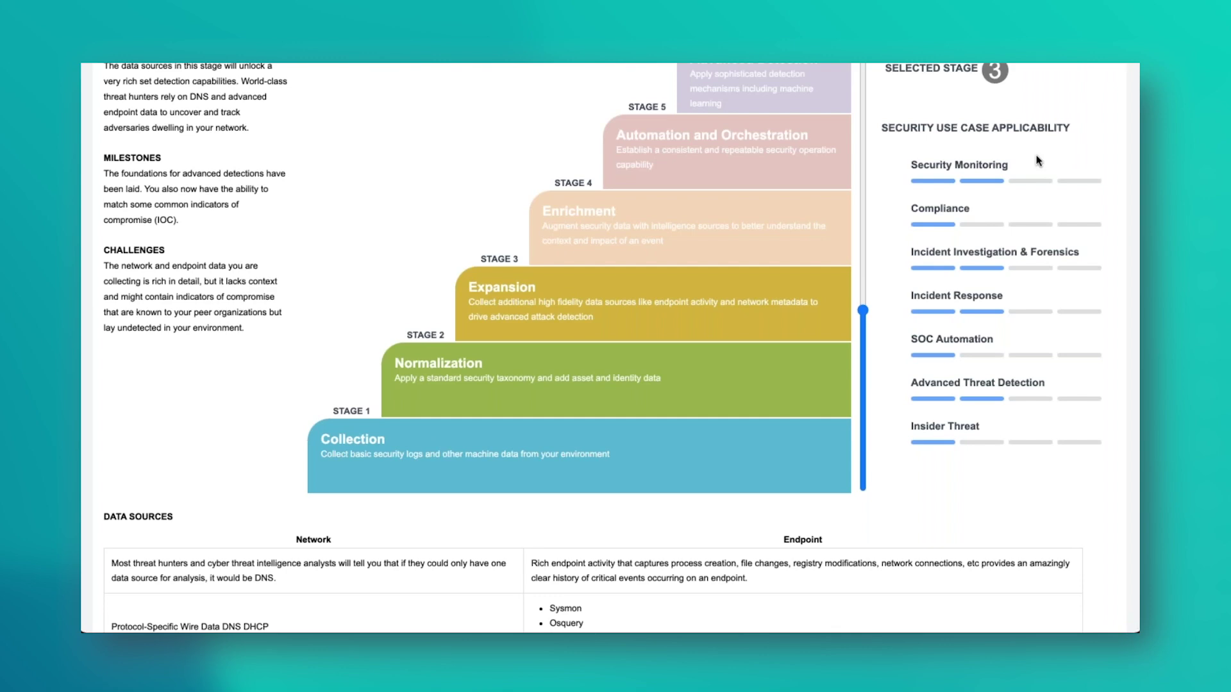
scroll(527, 124, "up", 2)
scroll(526, 124, "up", 2)
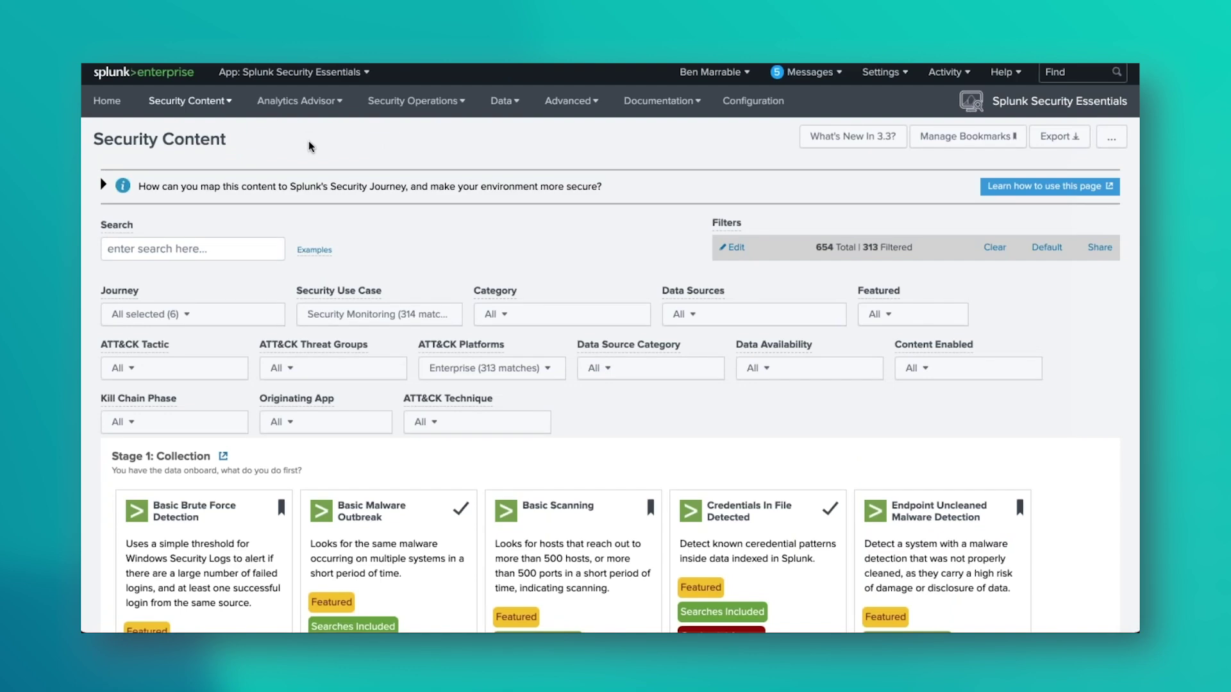
- Filter the Security Content page to the AWS data source only
double_click(825, 247)
left_click(712, 321)
left_click(728, 273)
left_click(692, 317)
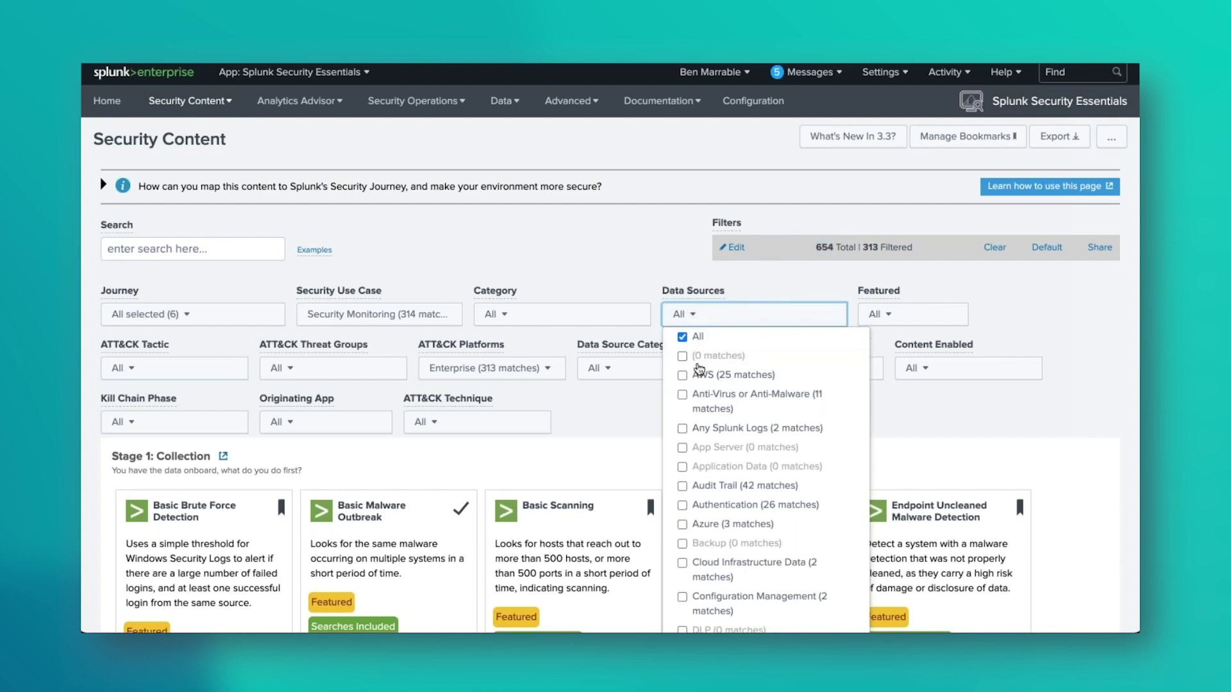
left_click(684, 376)
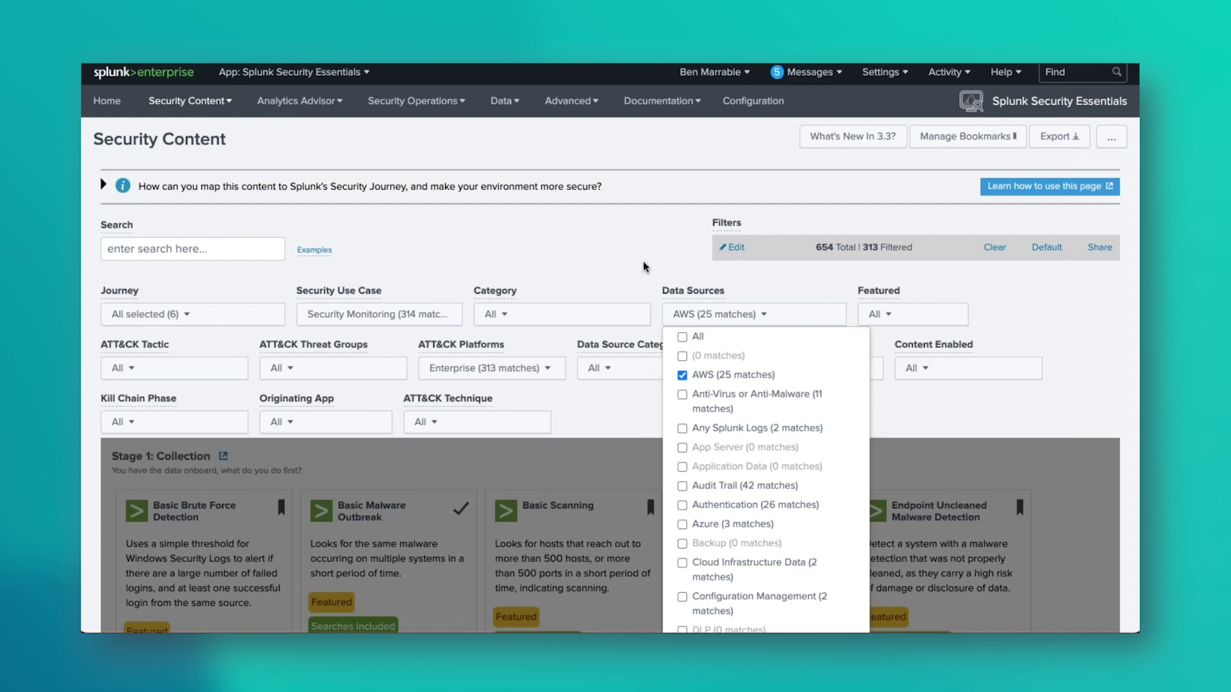
left_click(647, 294)
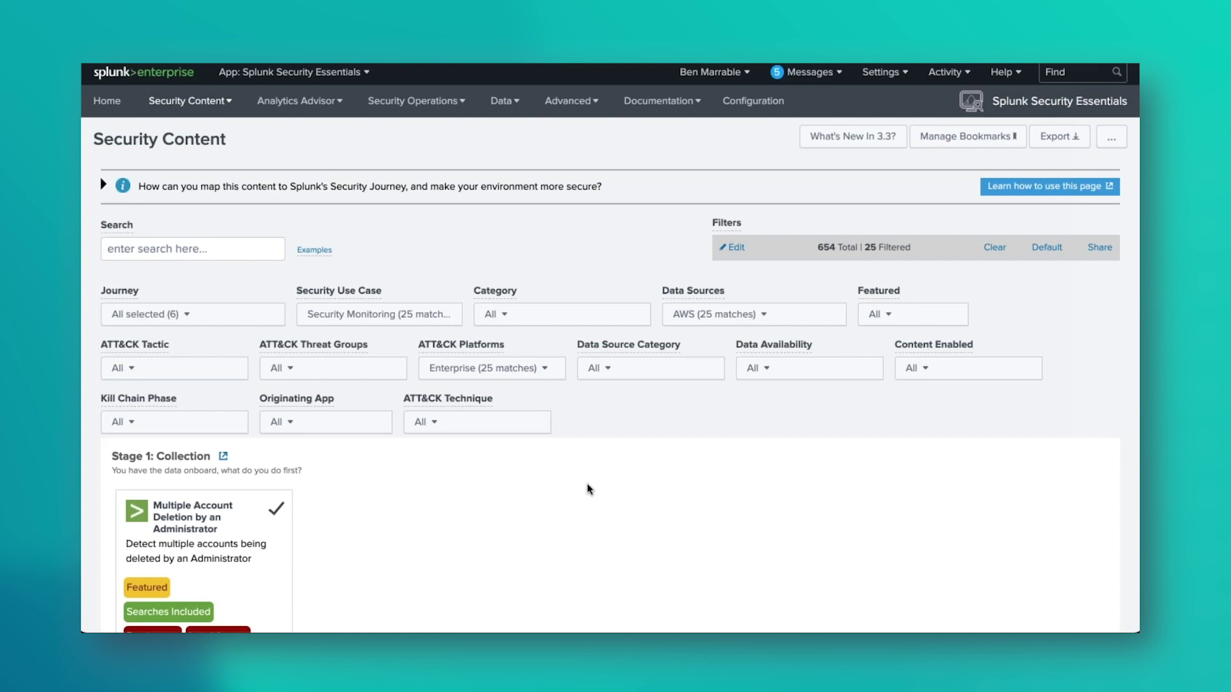
- Browse the AWS-filtered detections grouped under the Collection, Normalization and Expansion stages
scroll(588, 489, "down", 5)
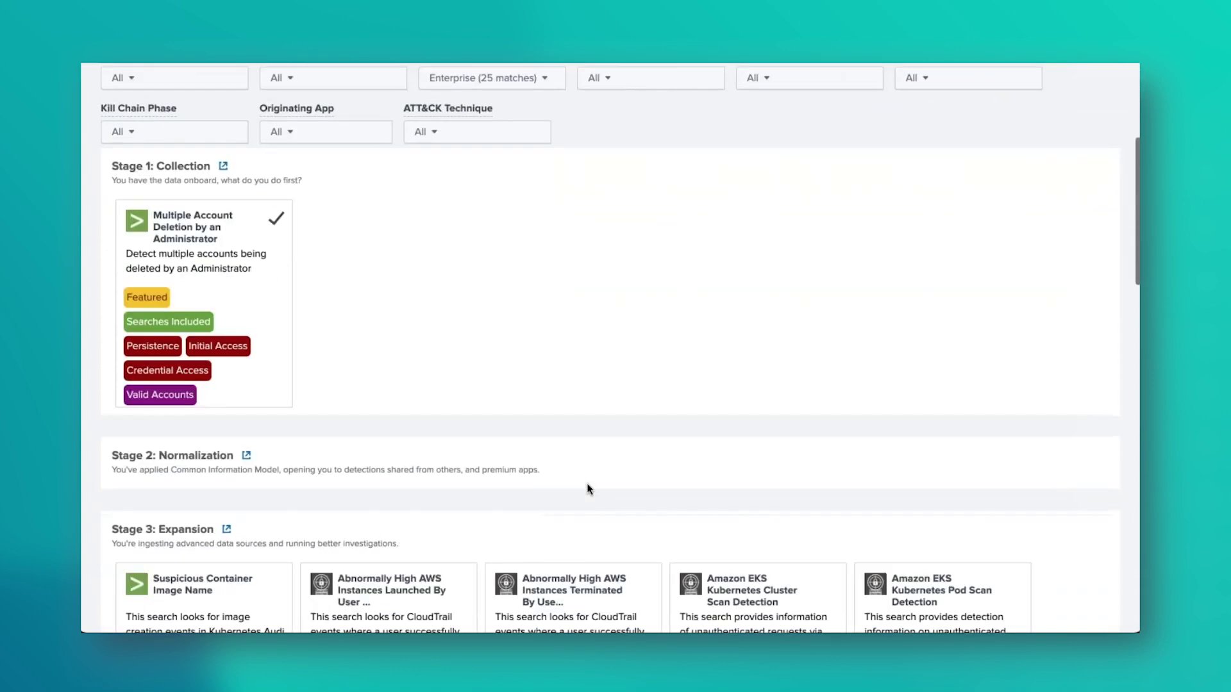
scroll(589, 489, "down", 3)
scroll(498, 382, "down", 1)
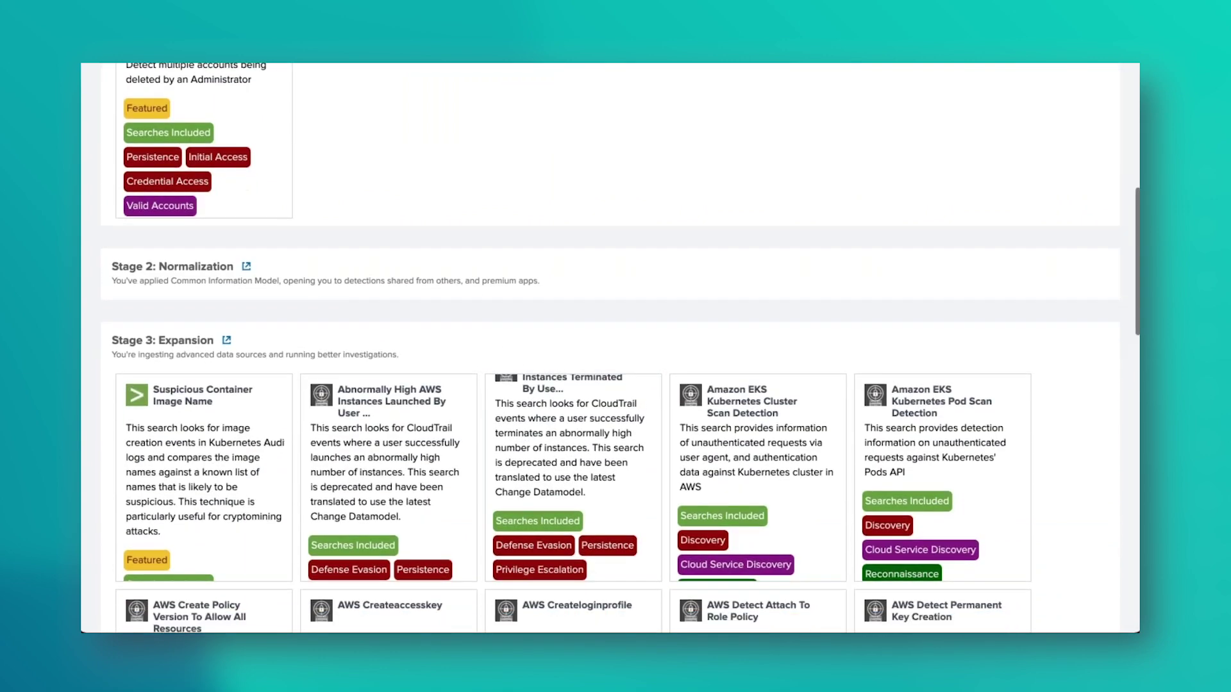
scroll(242, 426, "down", 1)
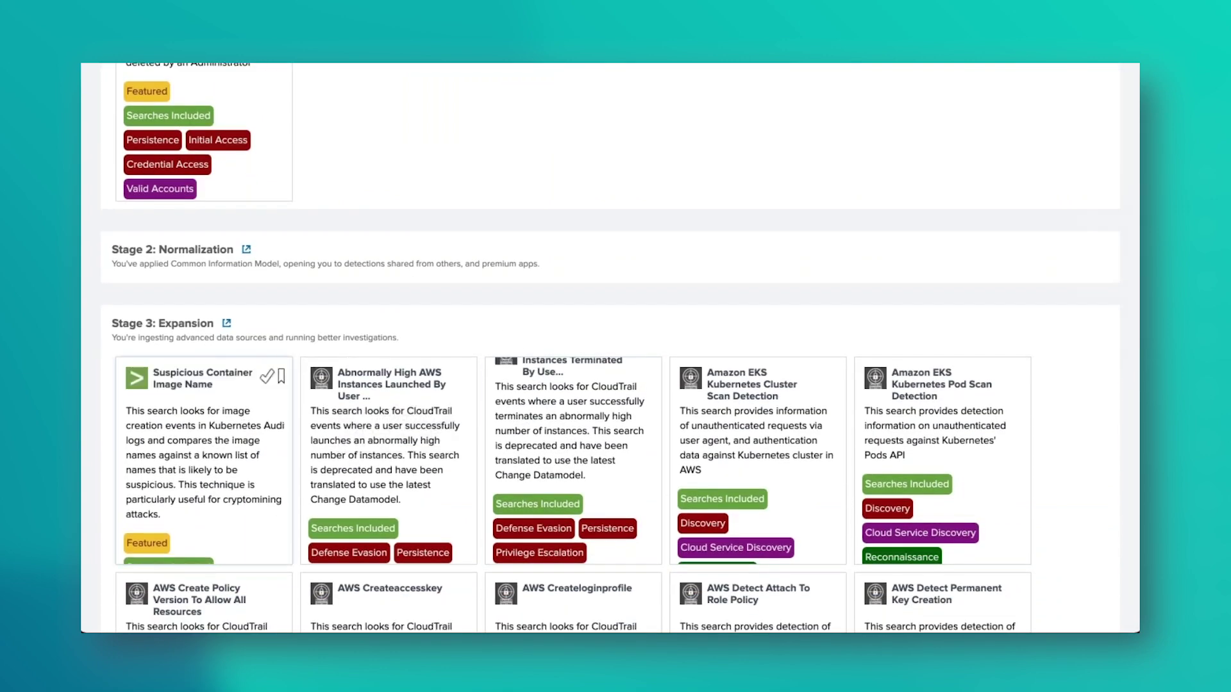
scroll(610, 346, "down", 1)
scroll(300, 426, "down", 5)
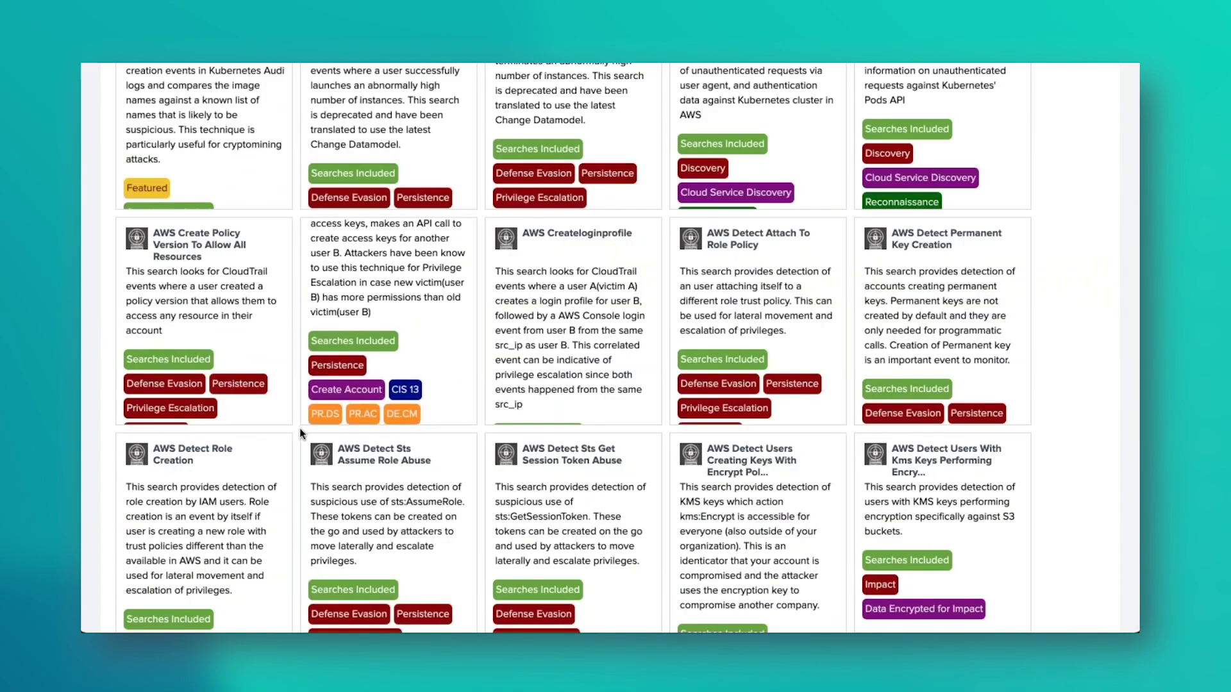
scroll(299, 428, "down", 3)
scroll(299, 428, "down", 3)
scroll(291, 503, "up", 9)
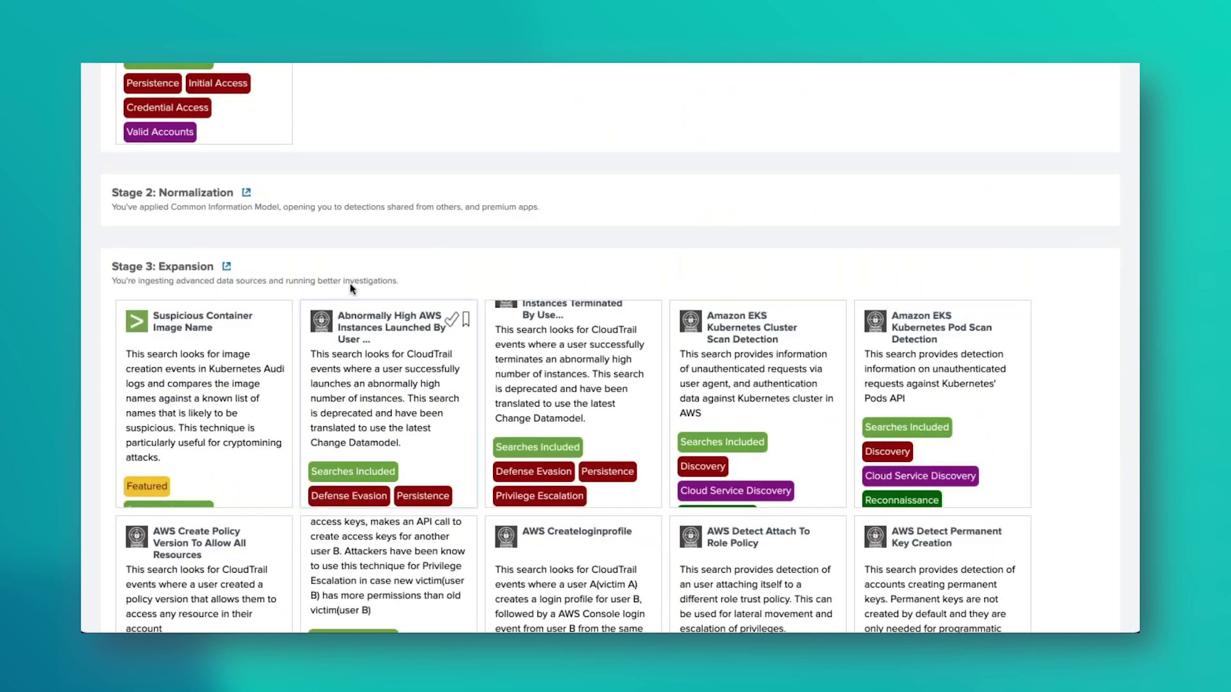
scroll(257, 295, "up", 1)
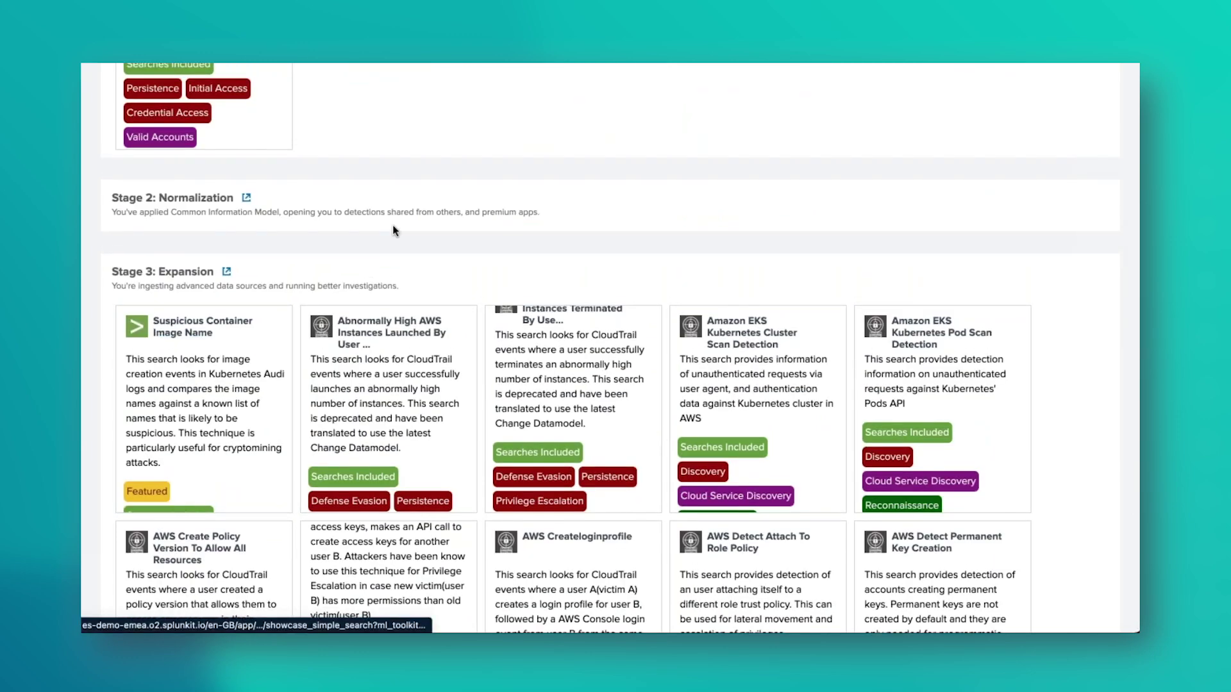
scroll(392, 225, "up", 5)
- Reset the Data Sources filter to All and check the options of the Security Use Case filter without changing it
left_click(774, 107)
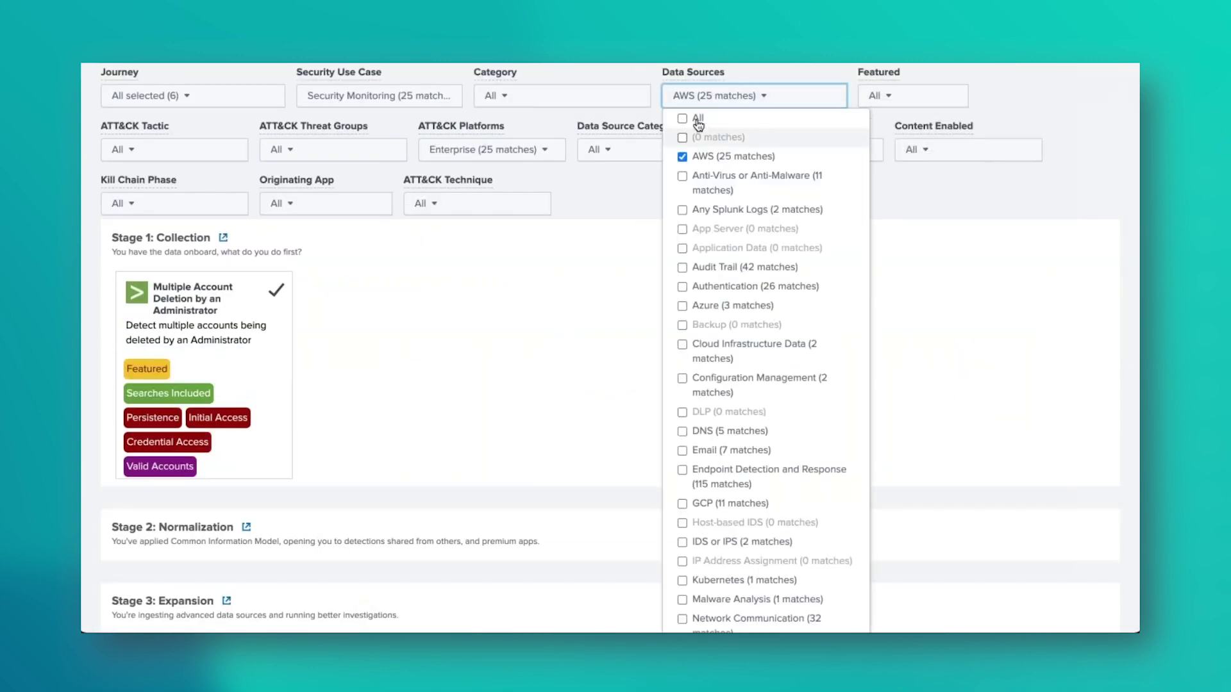
left_click(683, 118)
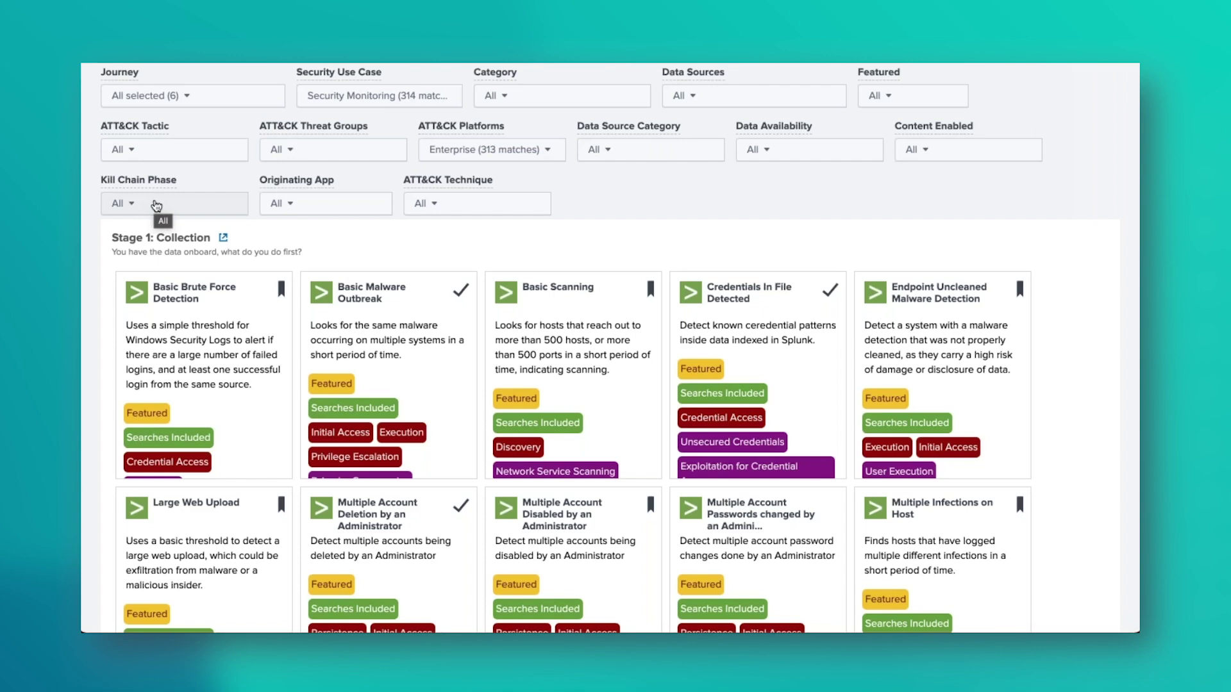
left_click(446, 101)
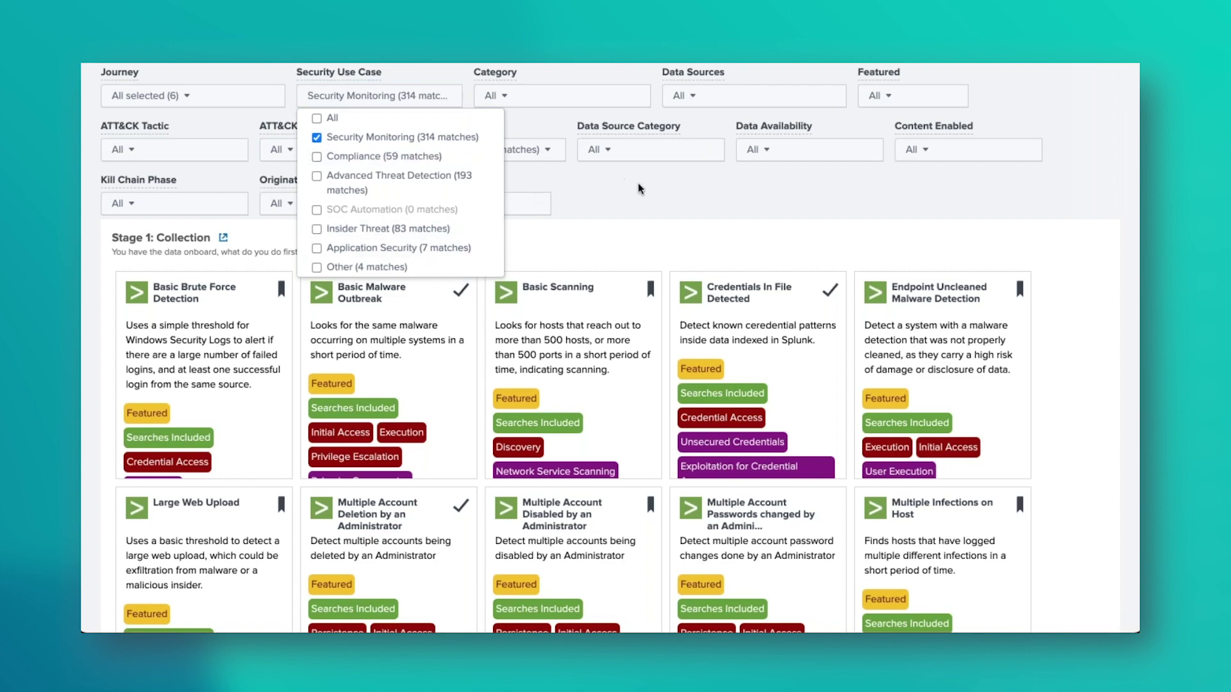
left_click(423, 96)
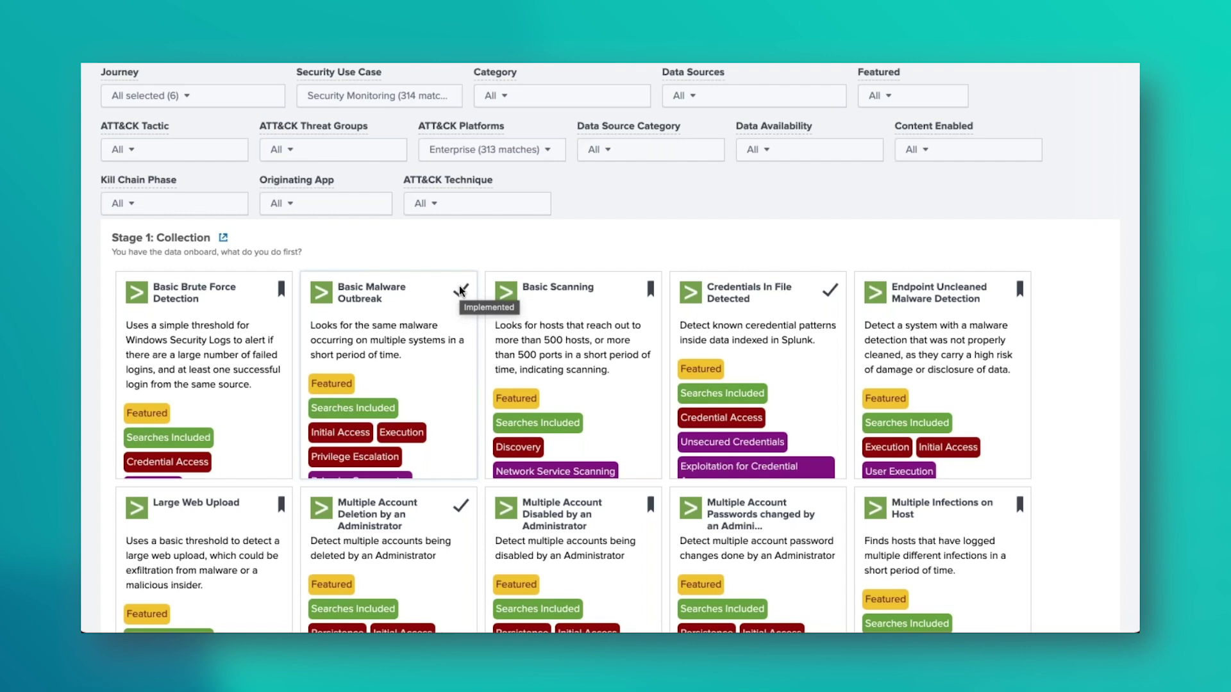
- Open the Multiple Account Deletion by an Administrator detection from Stage 1 and review its use case
scroll(436, 395, "down", 3)
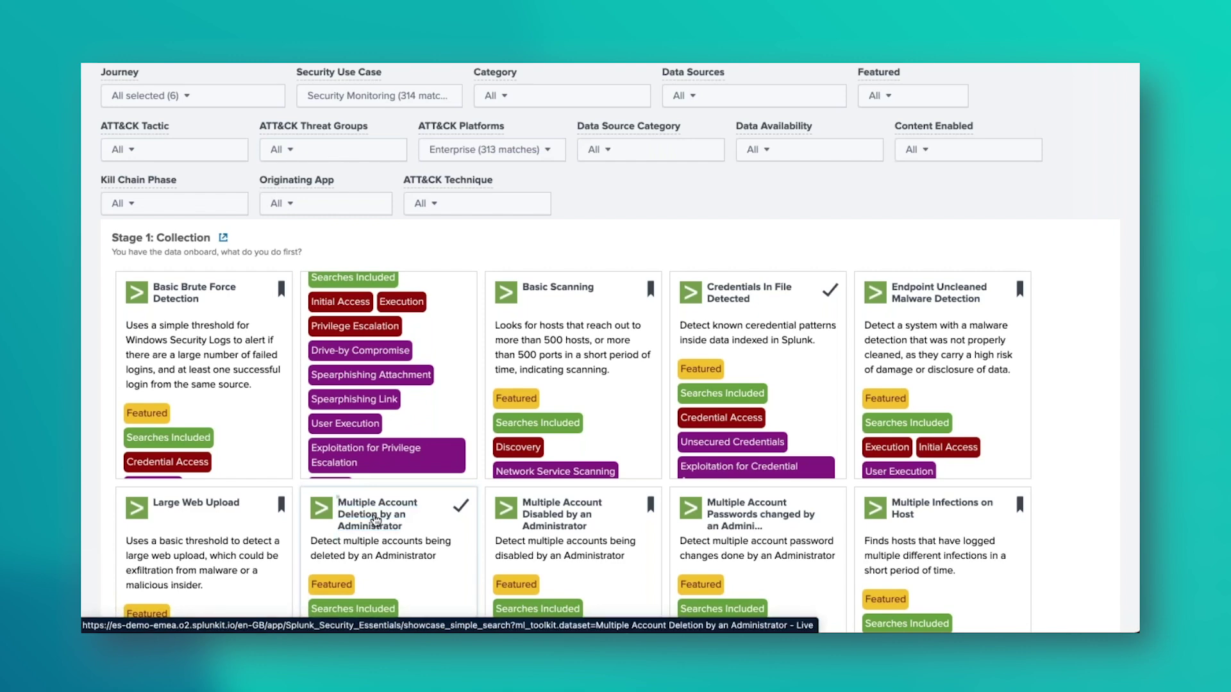
left_click(376, 521)
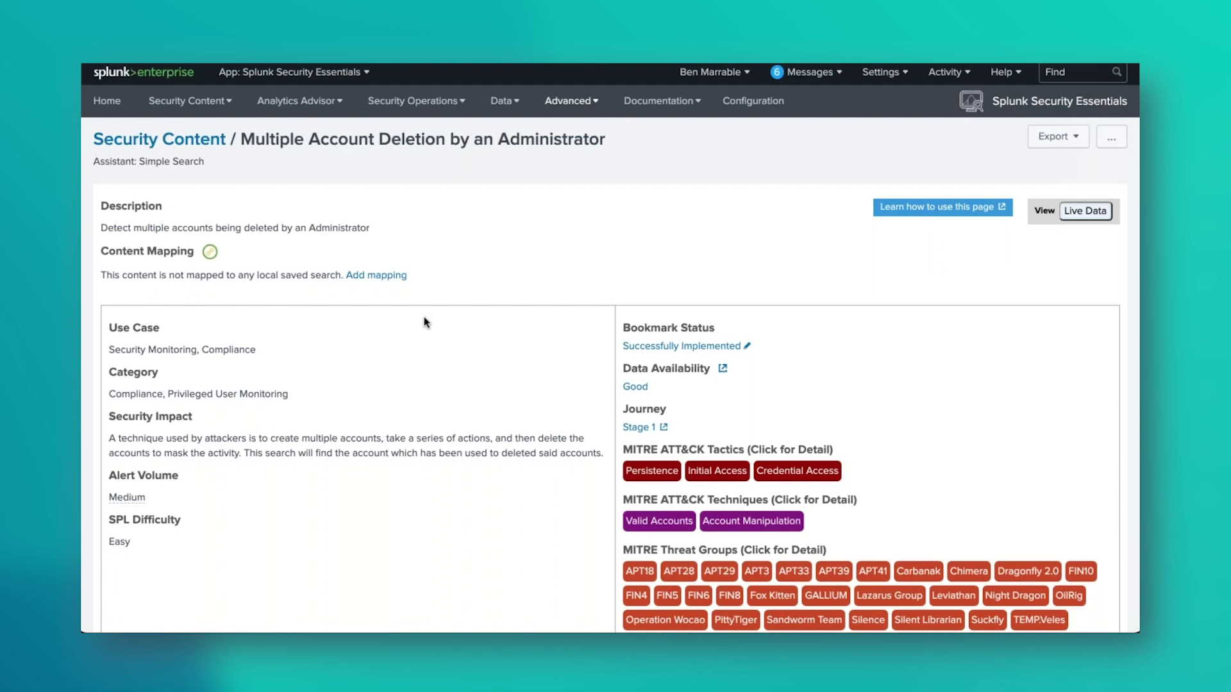
scroll(427, 322, "down", 3)
double_click(160, 194)
left_click(241, 192)
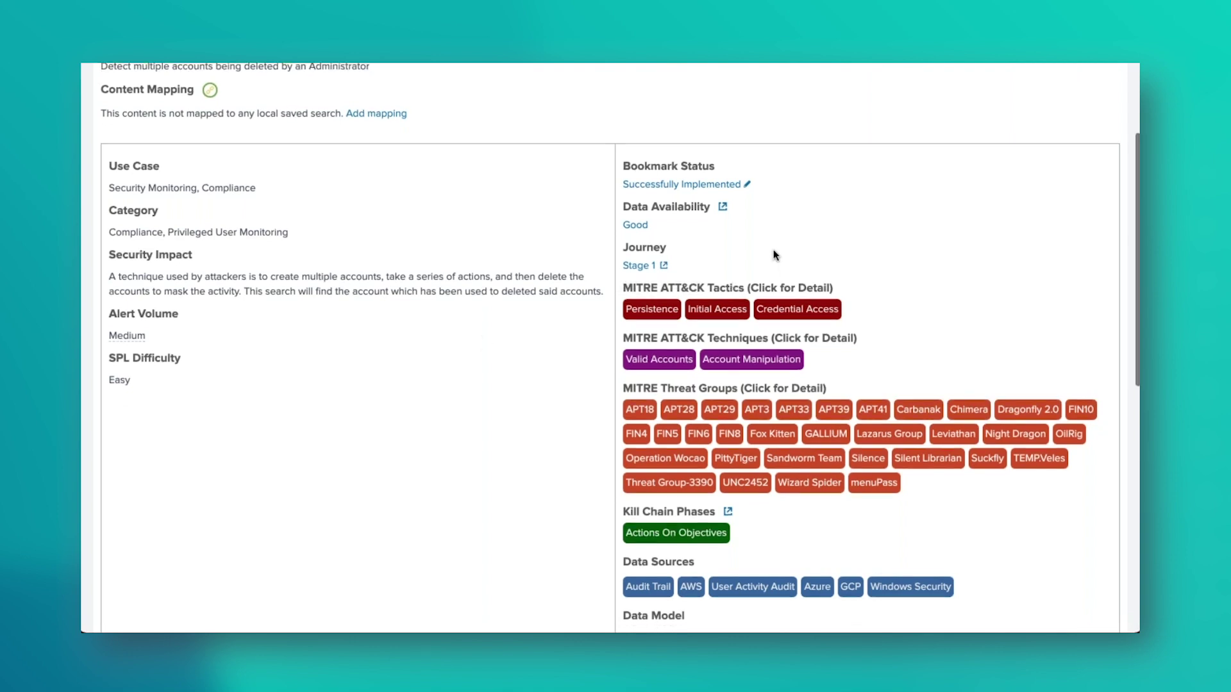
- Review the detection's MITRE ATT&CK tactics, techniques and threat groups, its kill chain phase and its data sources
scroll(773, 254, "down", 1)
scroll(755, 205, "down", 2)
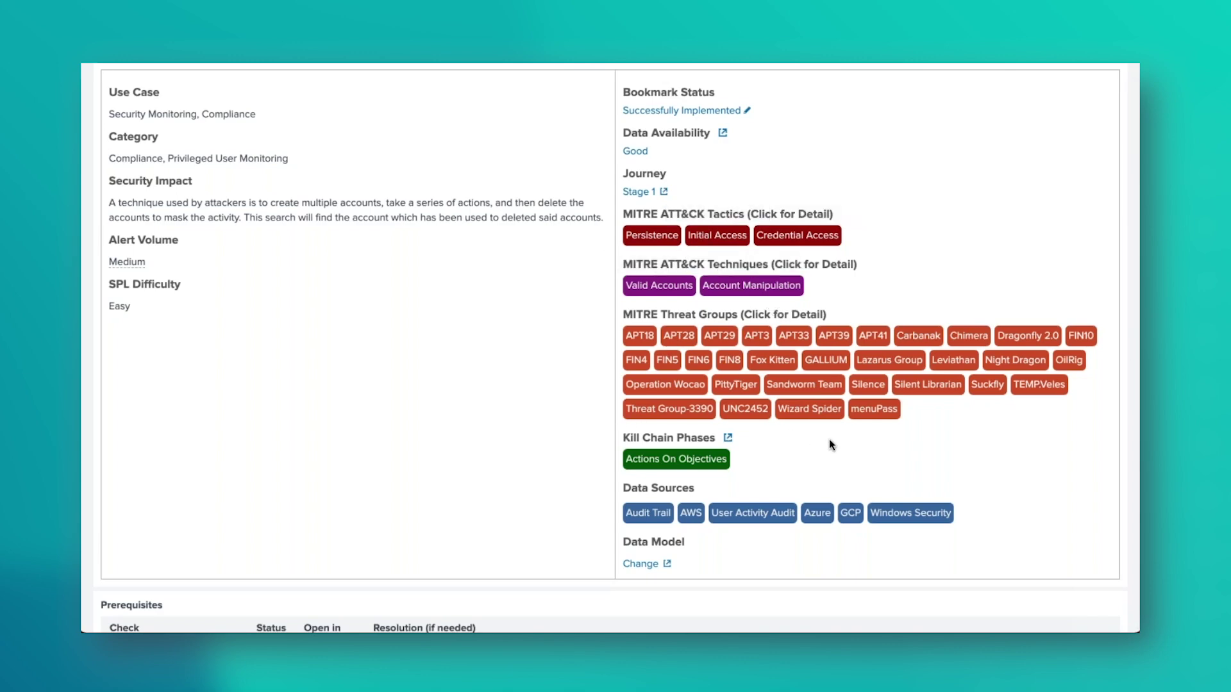
scroll(827, 440, "down", 1)
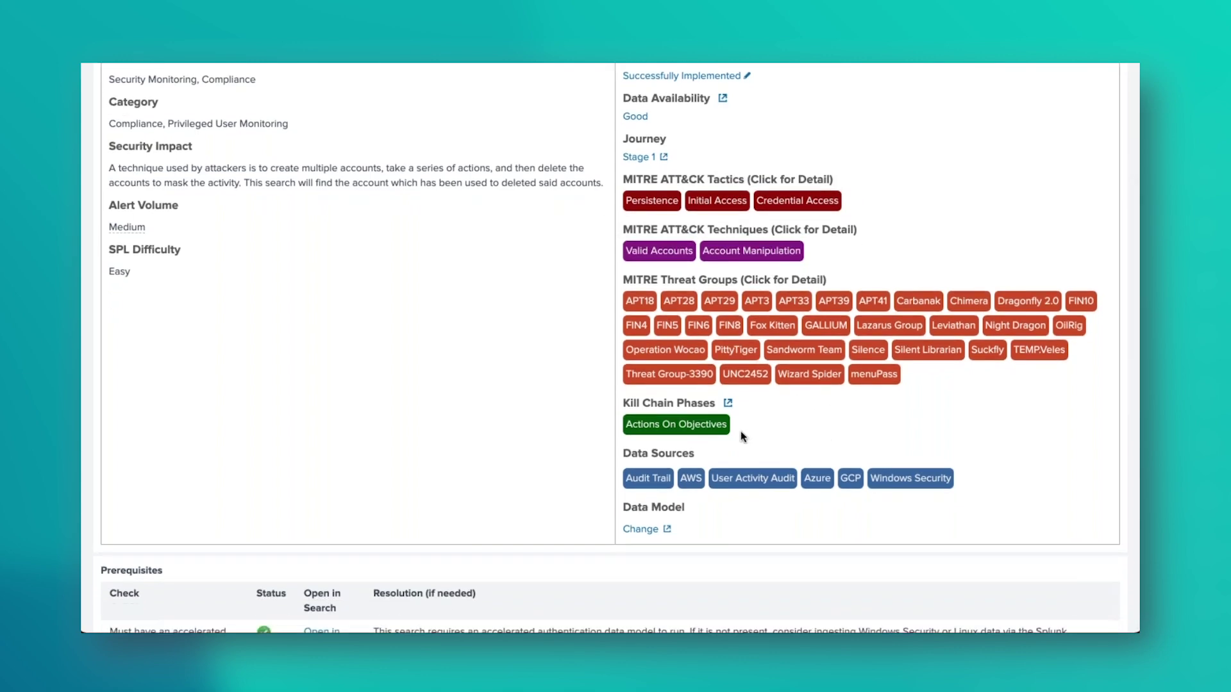
left_click_drag(618, 455, 960, 483)
left_click(979, 487)
scroll(736, 521, "down", 2)
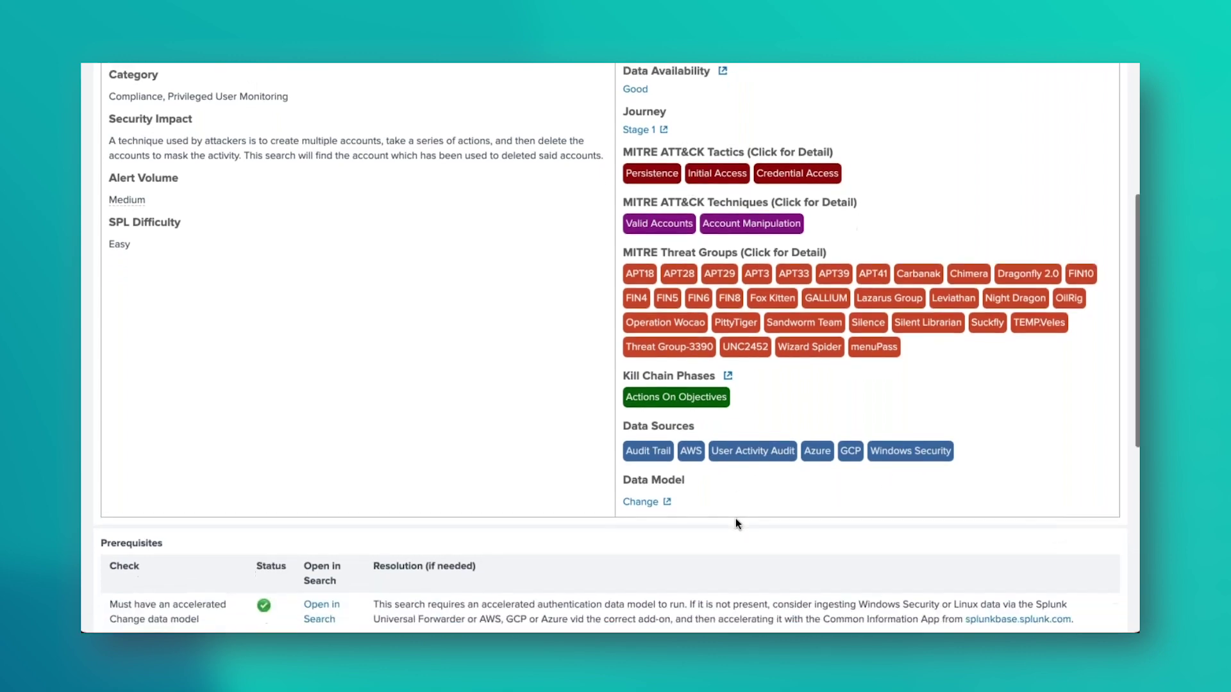
- Review the detection's prerequisites and search query, and read its line-by-line SPL documentation before closing it
scroll(736, 518, "down", 5)
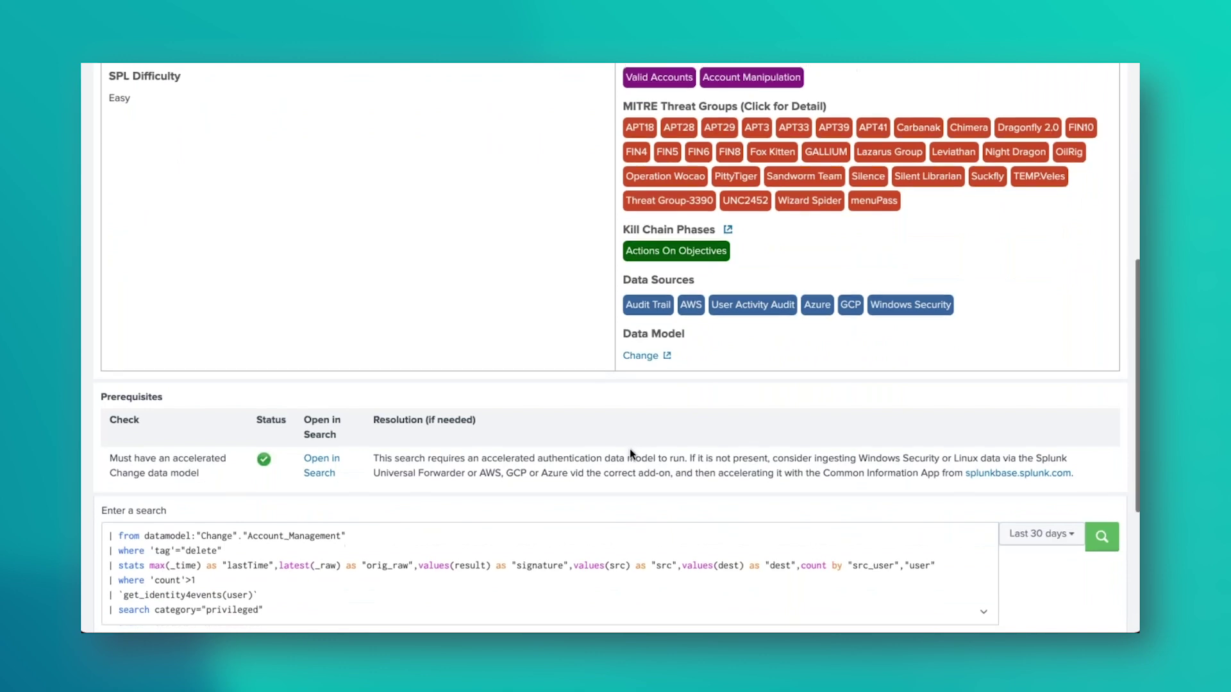
scroll(629, 455, "down", 3)
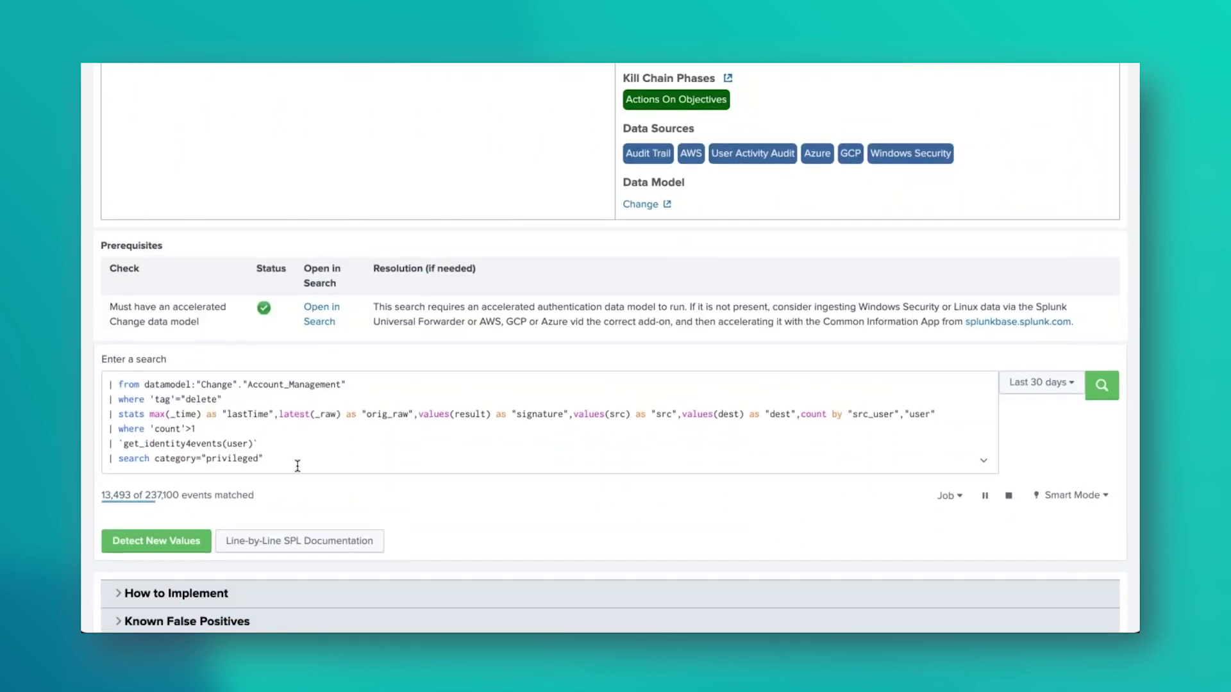
scroll(299, 466, "down", 1)
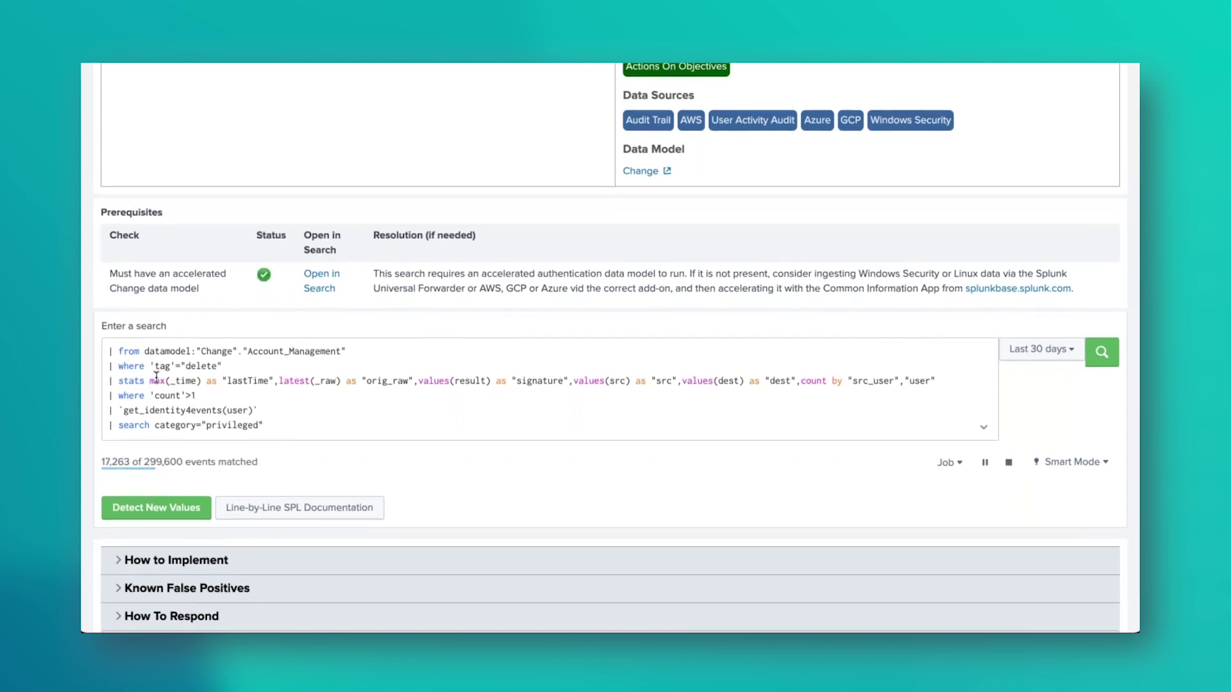
left_click(301, 510)
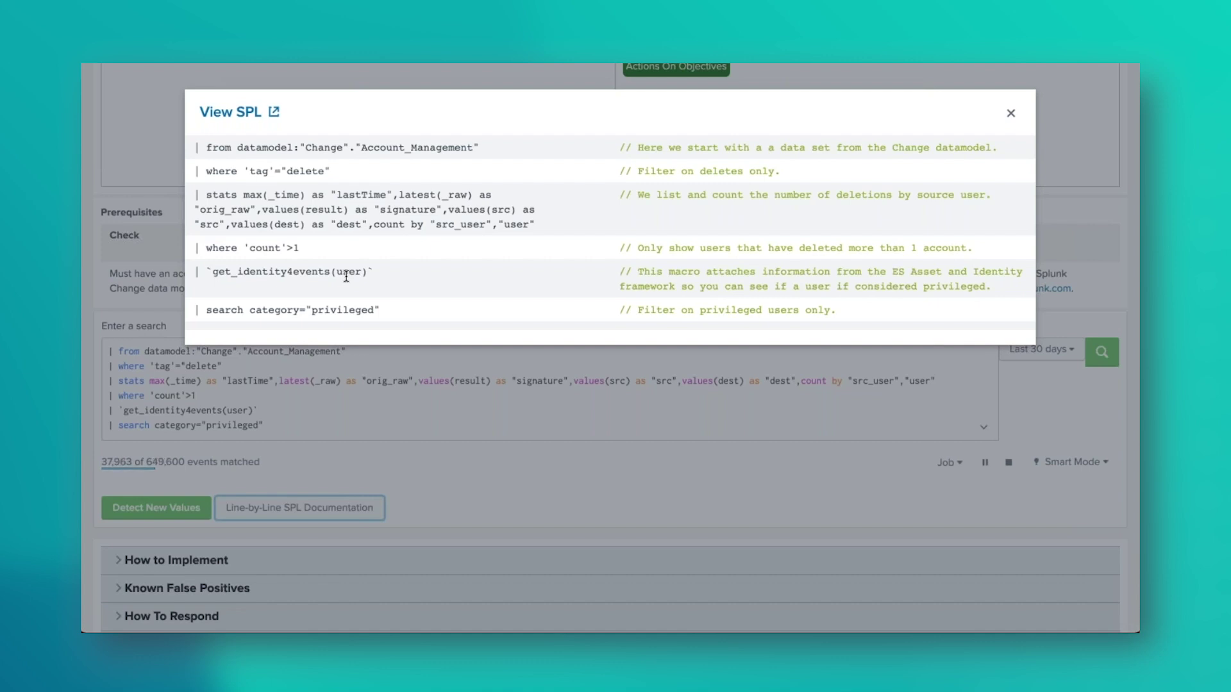
double_click(274, 311)
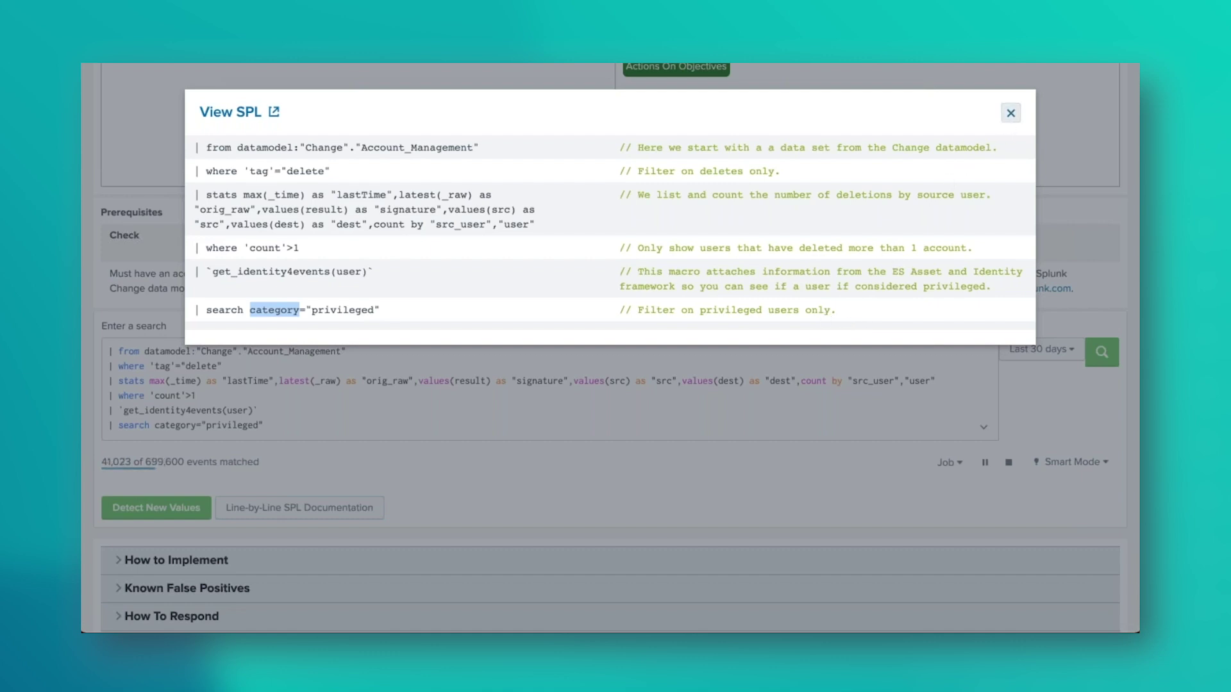
left_click(1010, 113)
- Read the detection's How To Respond and Known False Positives sections, and collapse both
scroll(424, 327, "down", 2)
scroll(424, 327, "down", 2)
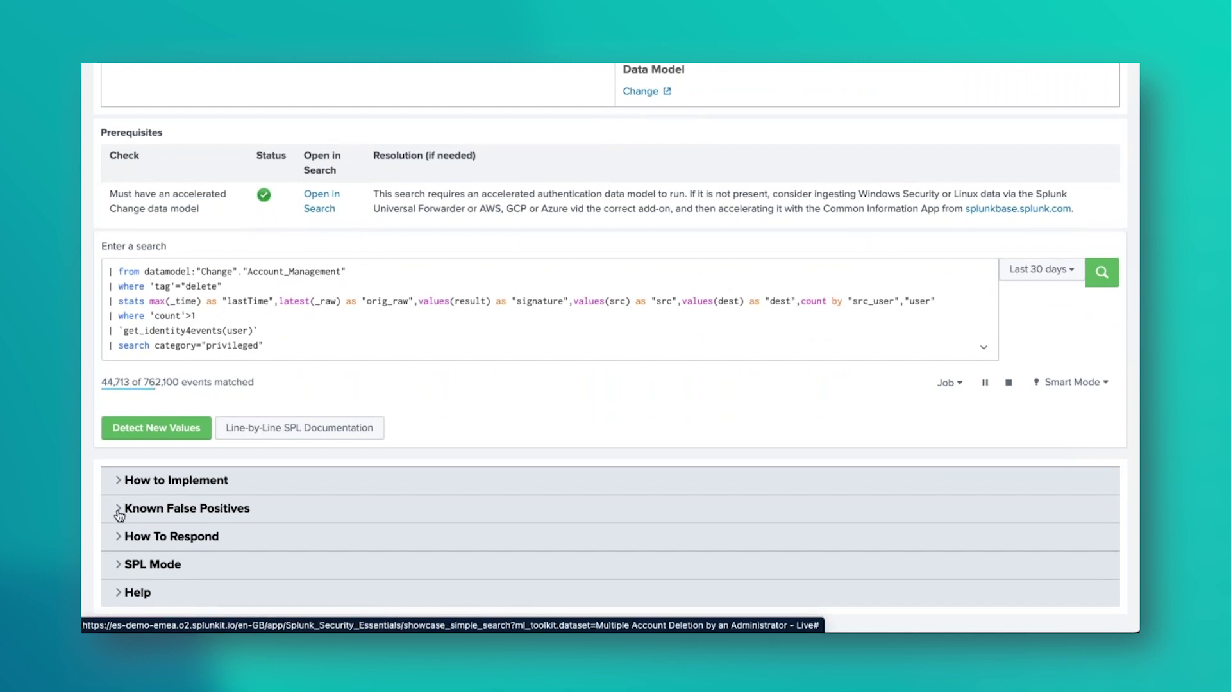
left_click(120, 537)
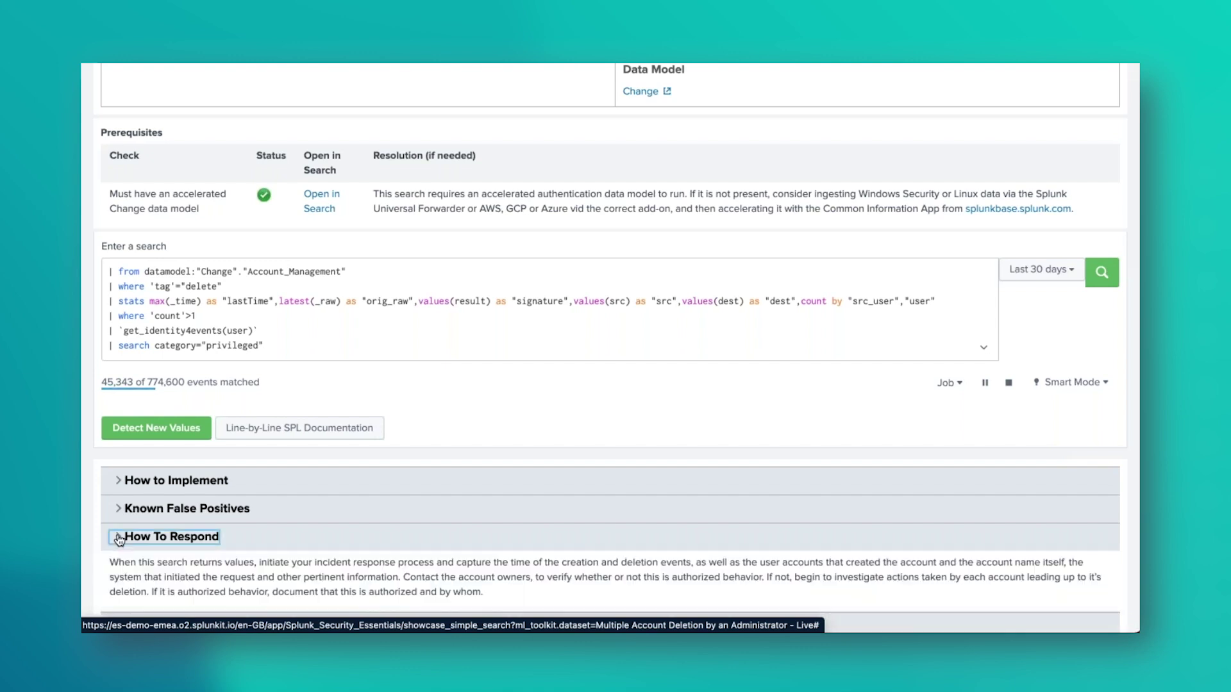
scroll(119, 537, "down", 1)
scroll(119, 503, "down", 1)
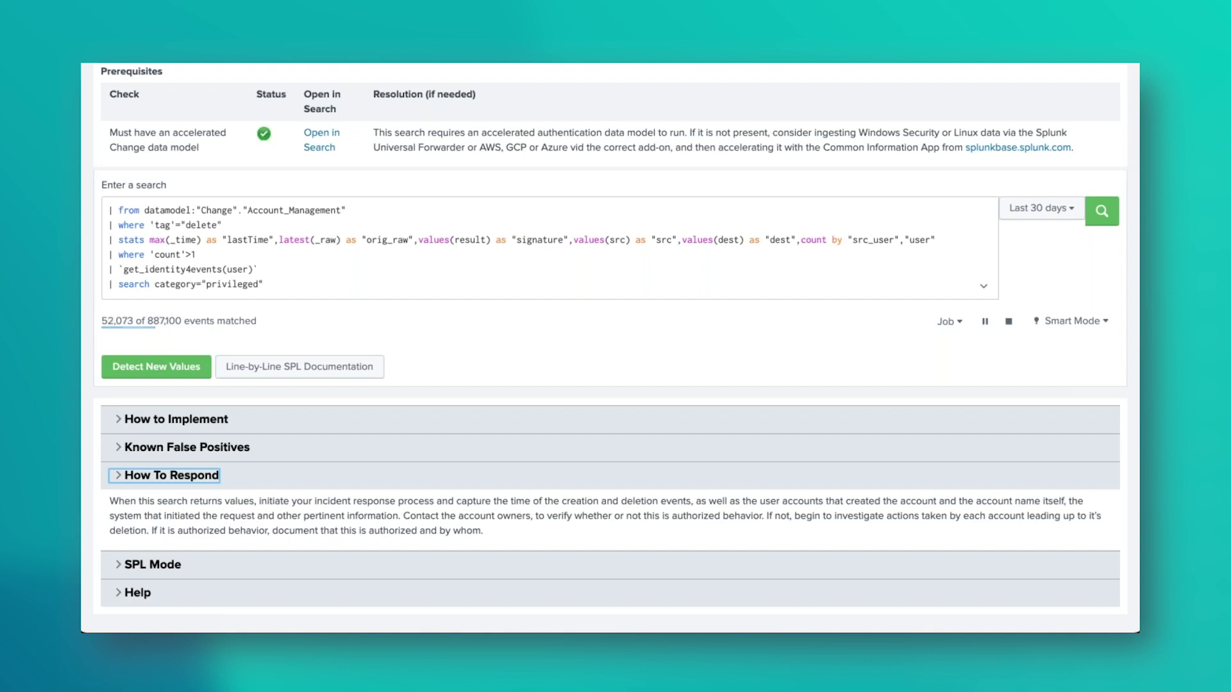
left_click(120, 447)
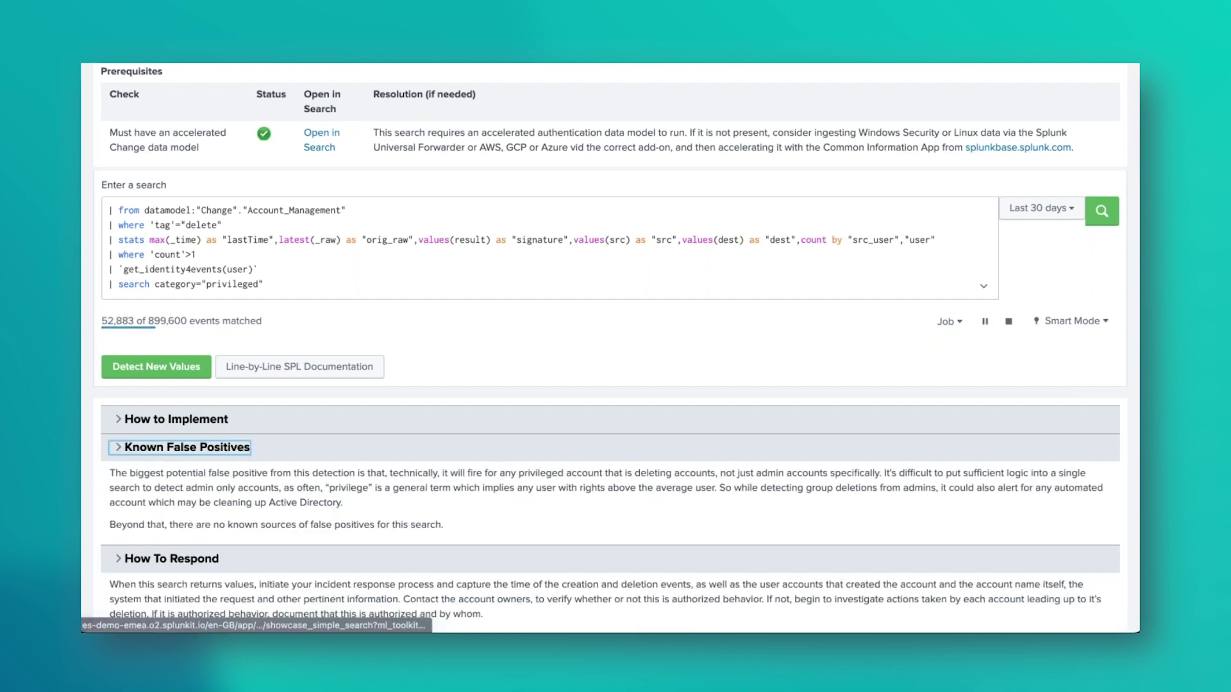
left_click(132, 451)
left_click(128, 471)
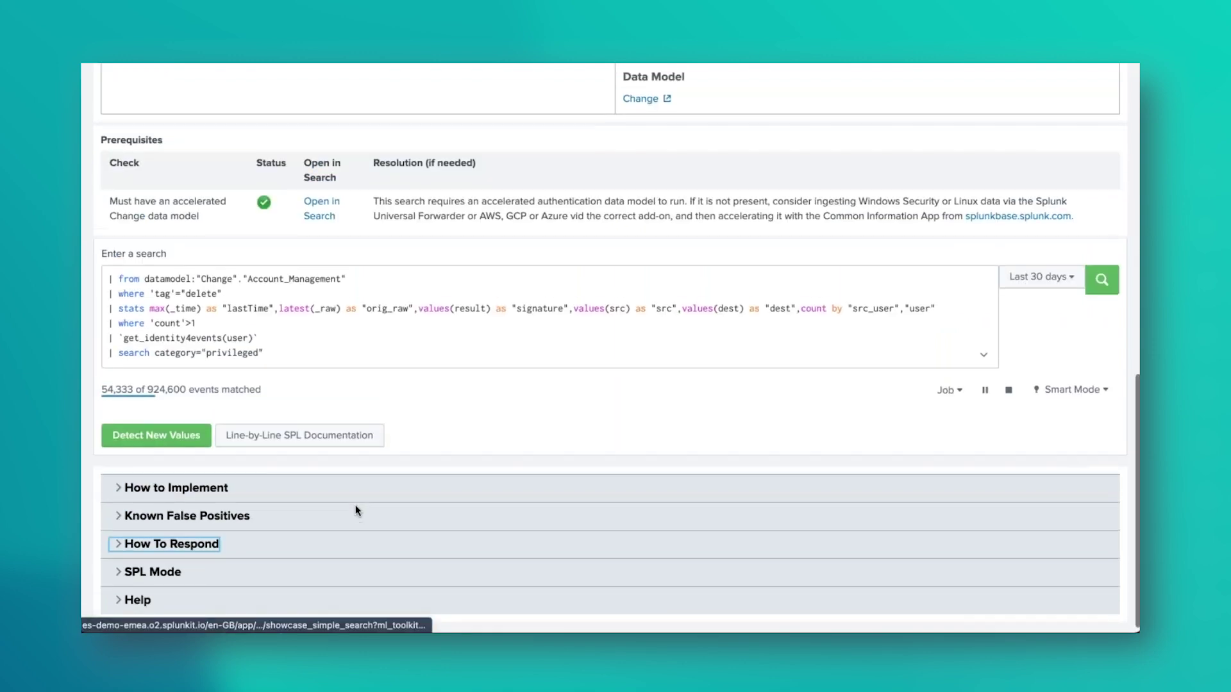
- Leave the detection's details for the MITRE ATT&CK Framework dashboard and examine its MITRE ATT&CK Matrix
scroll(356, 507, "up", 10)
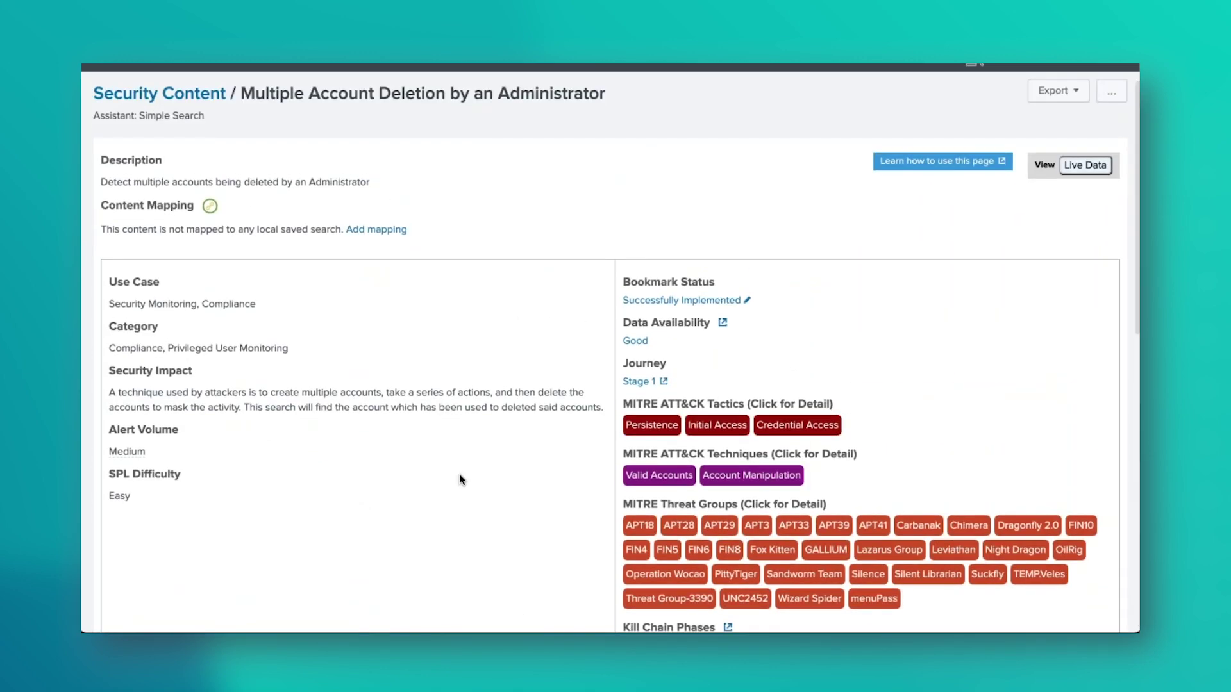
scroll(460, 478, "up", 1)
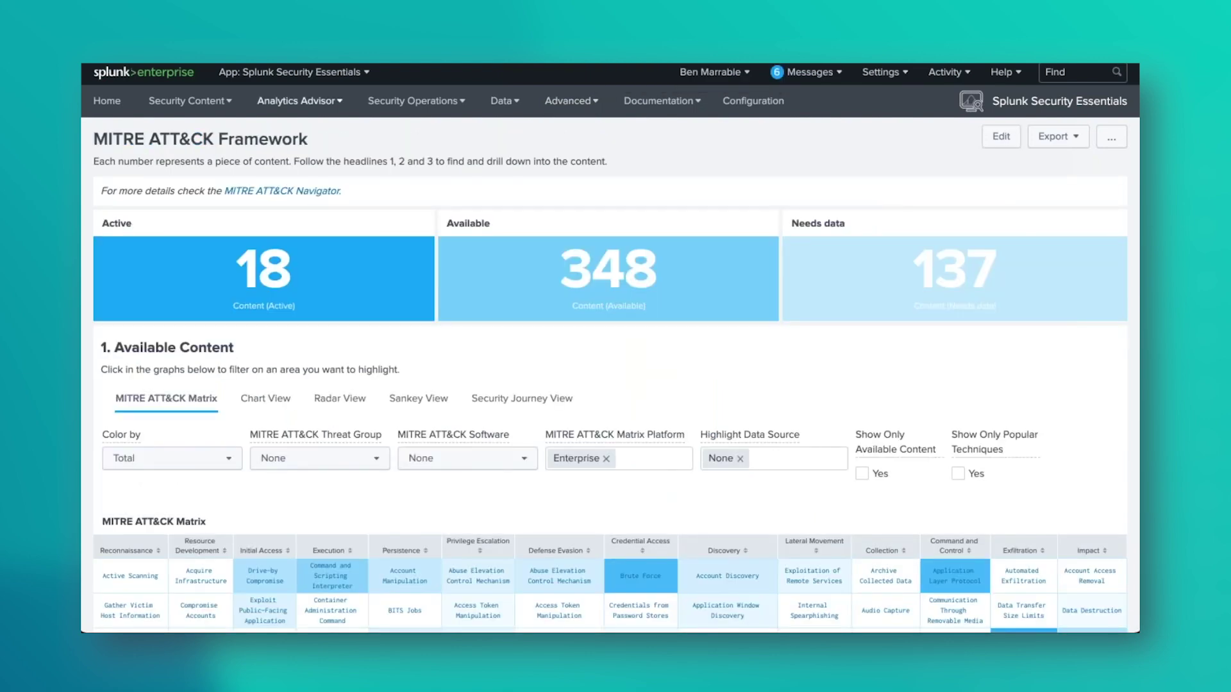
scroll(611, 348, "down", 5)
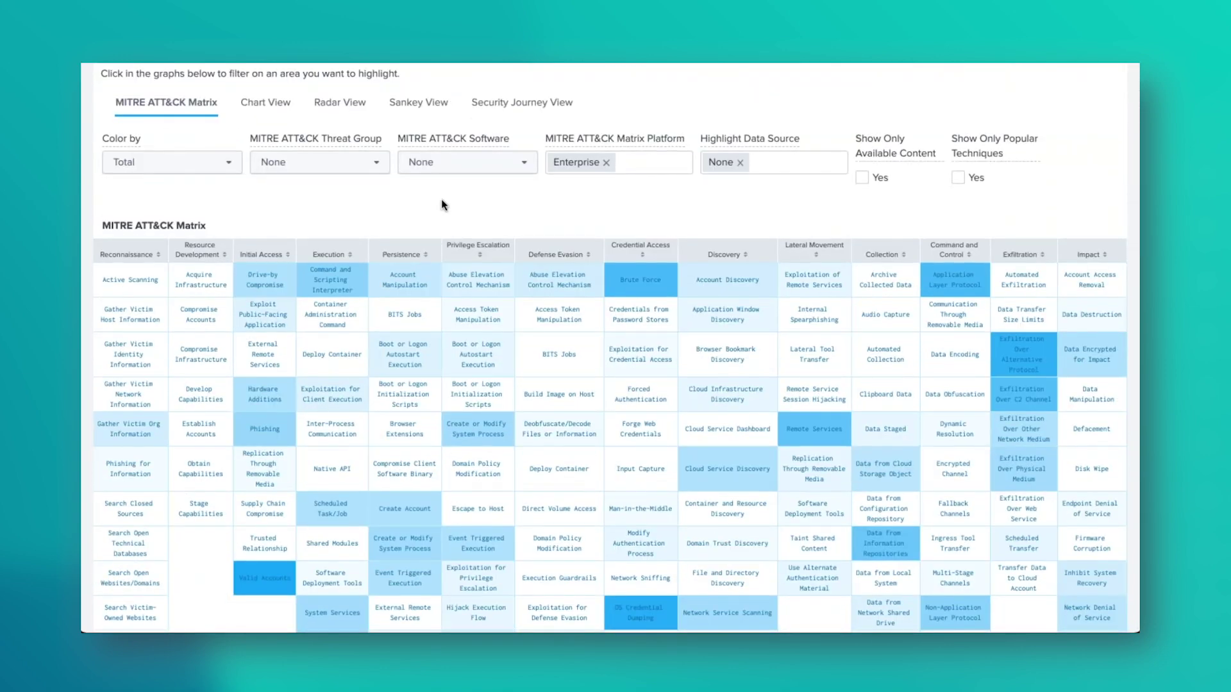
- Examine the content counts of individual techniques in the MITRE ATT&CK Matrix, including Brute Force and Account Manipulation
scroll(325, 207, "down", 1)
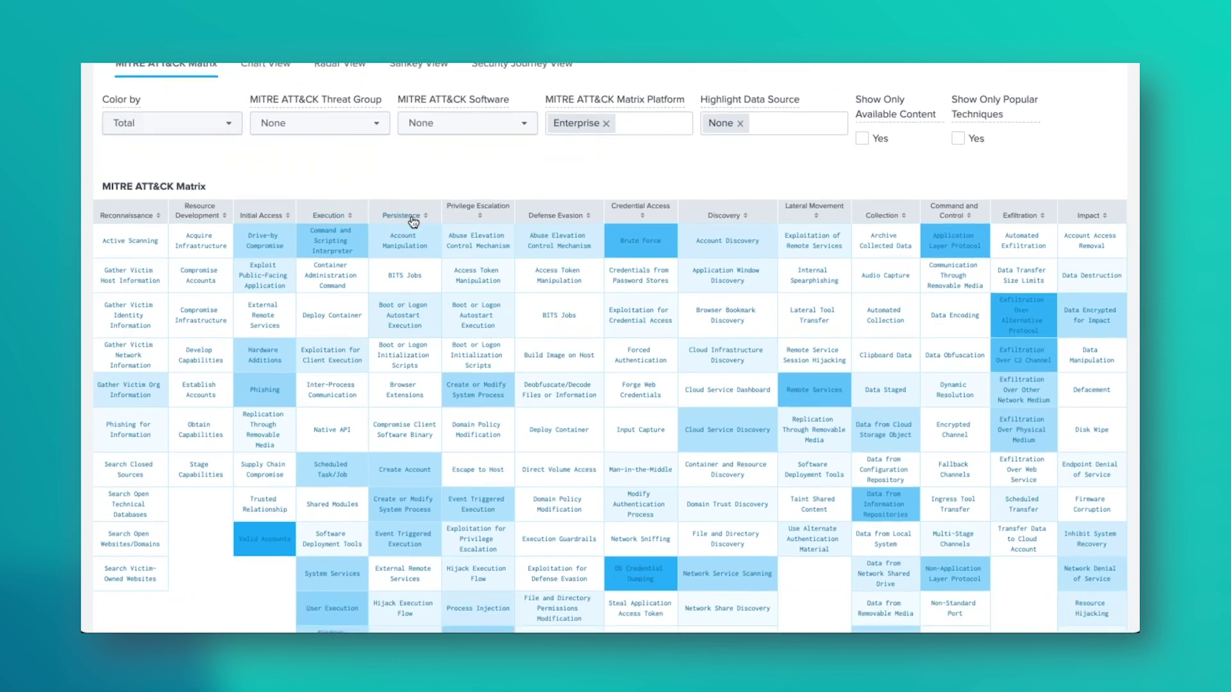
mouse_move(646, 242)
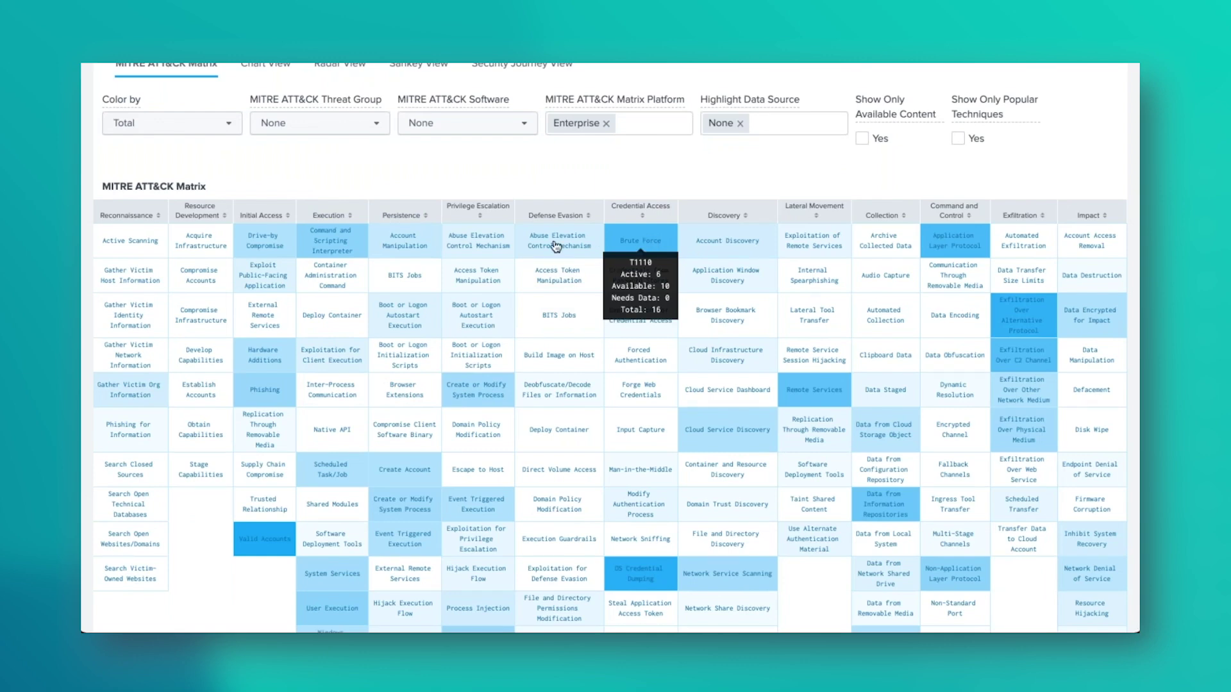
mouse_move(546, 245)
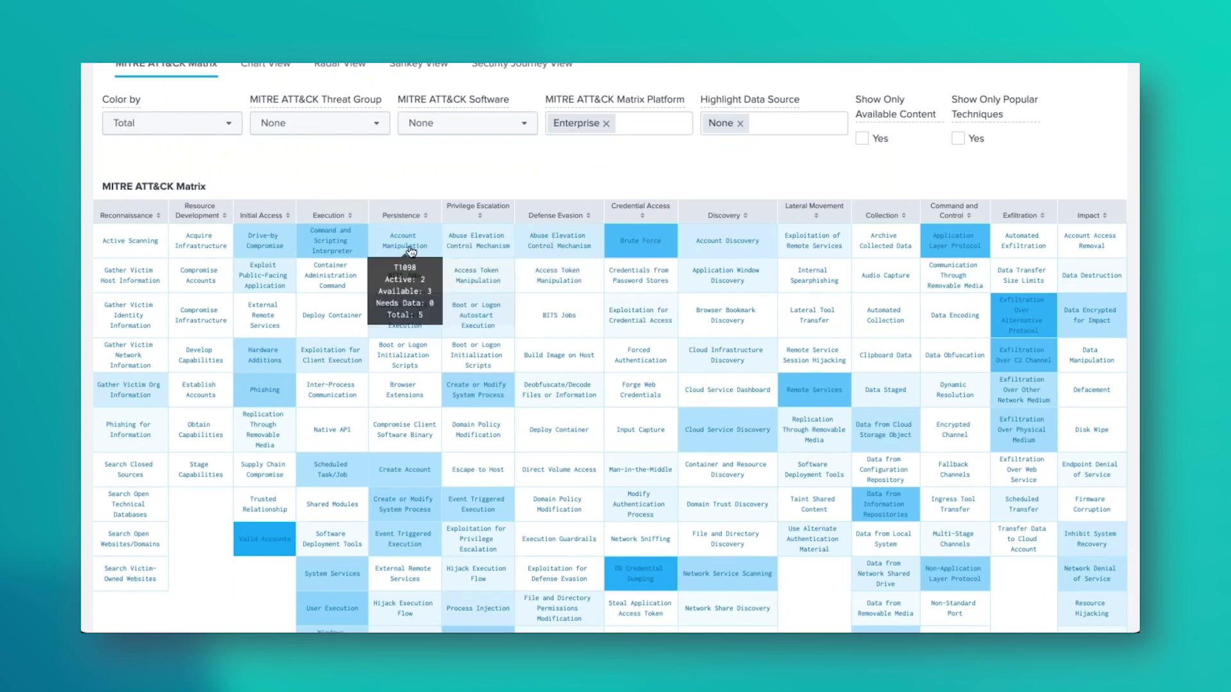
mouse_move(189, 320)
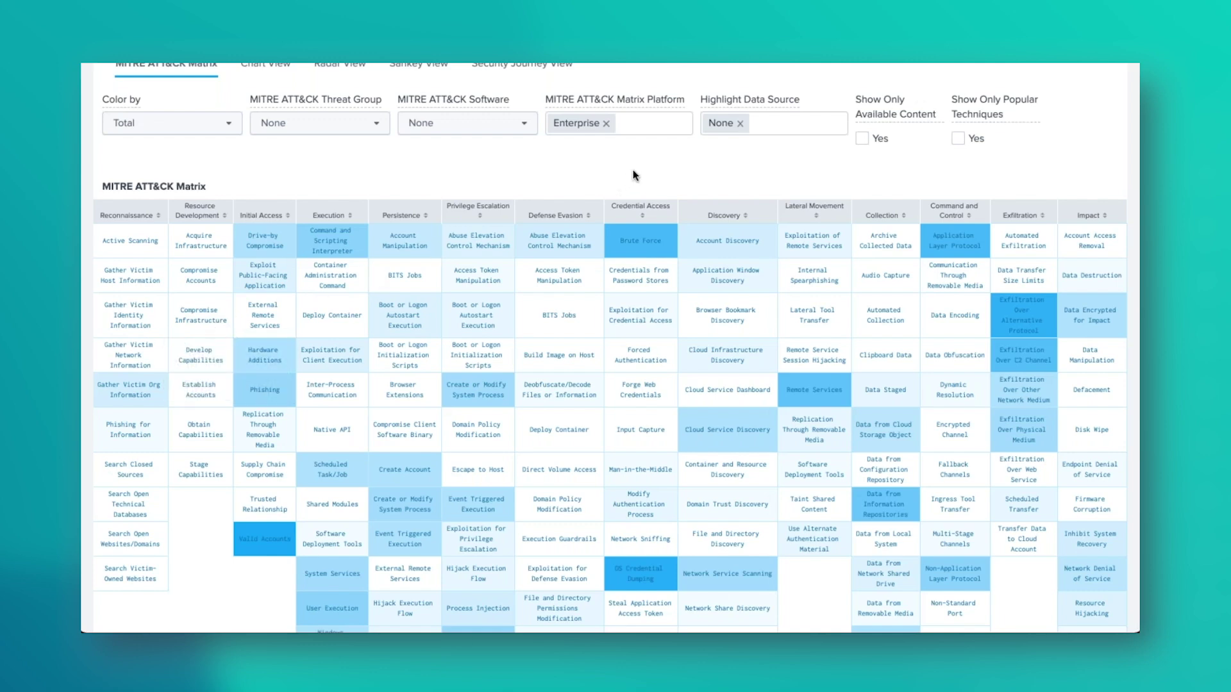
- Set the MITRE ATT&CK Matrix Platform filter to Cloud in place of Enterprise
left_click(636, 128)
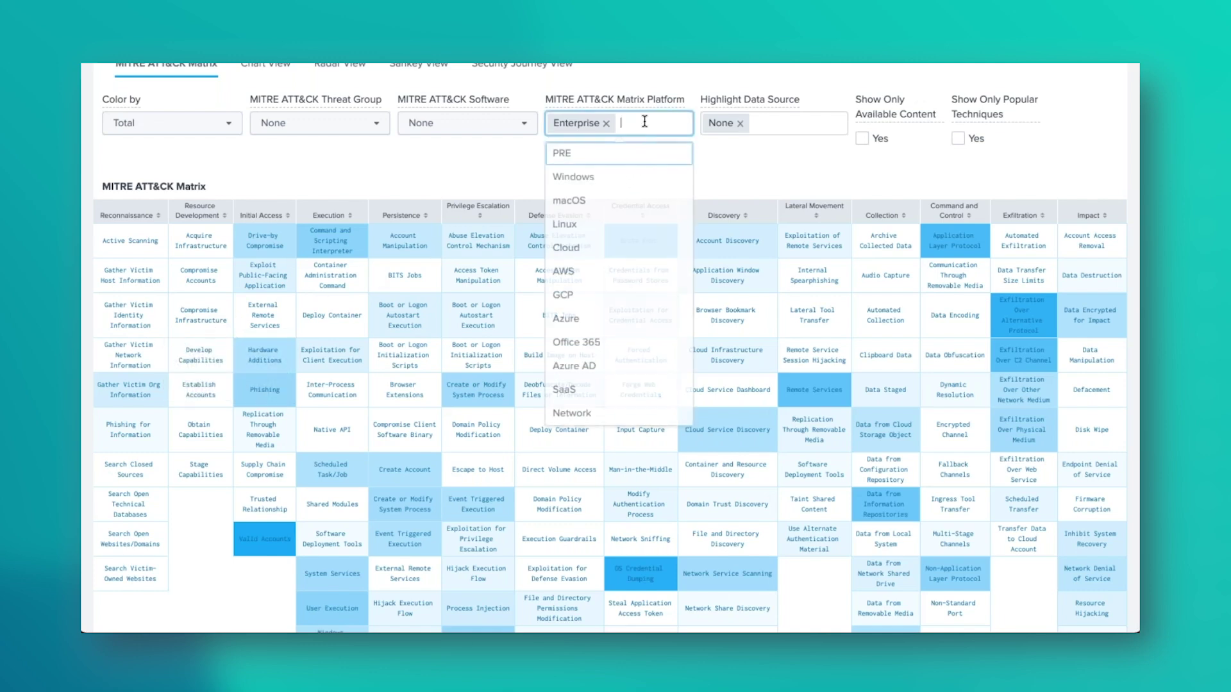
left_click(623, 249)
left_click(606, 124)
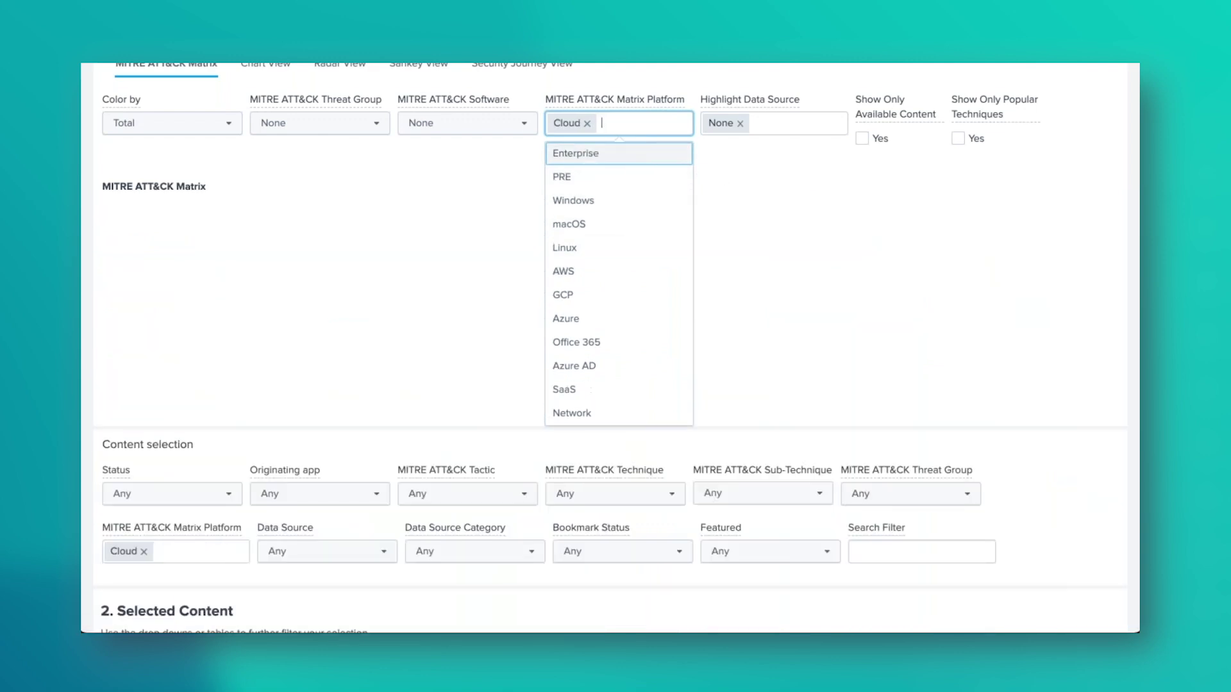
left_click(742, 163)
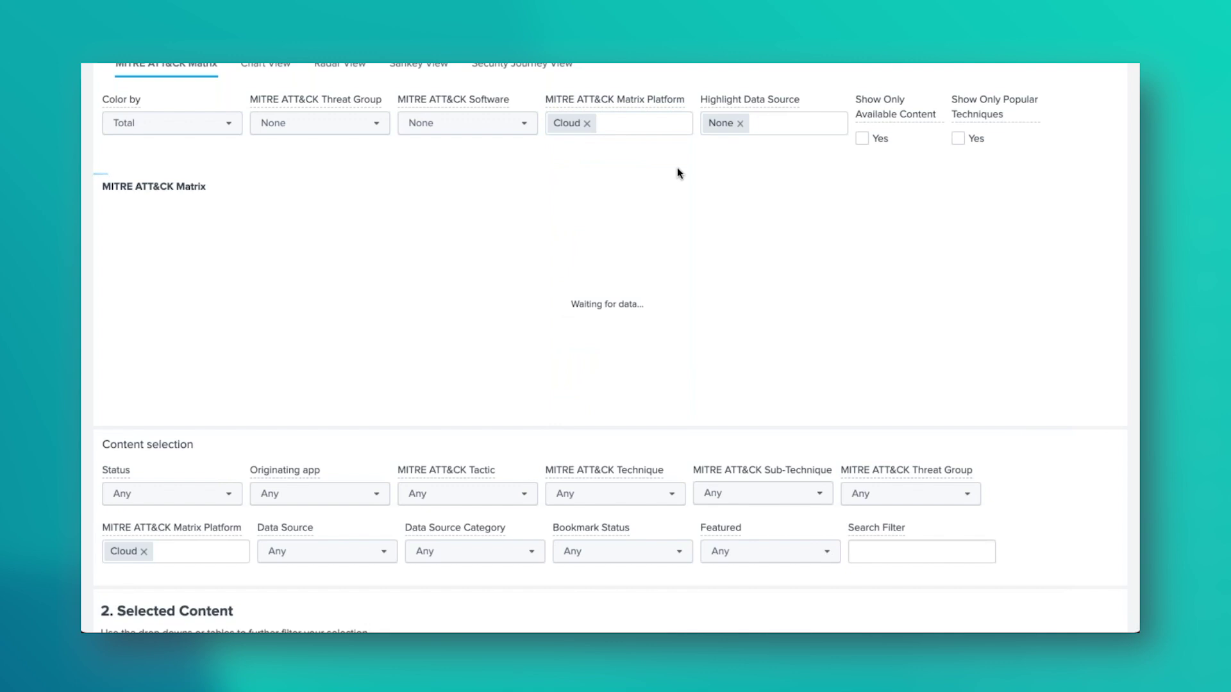
- Check the matrix's Color by options without changing them, and look over the Cloud matrix and its content selection filters
left_click(231, 126)
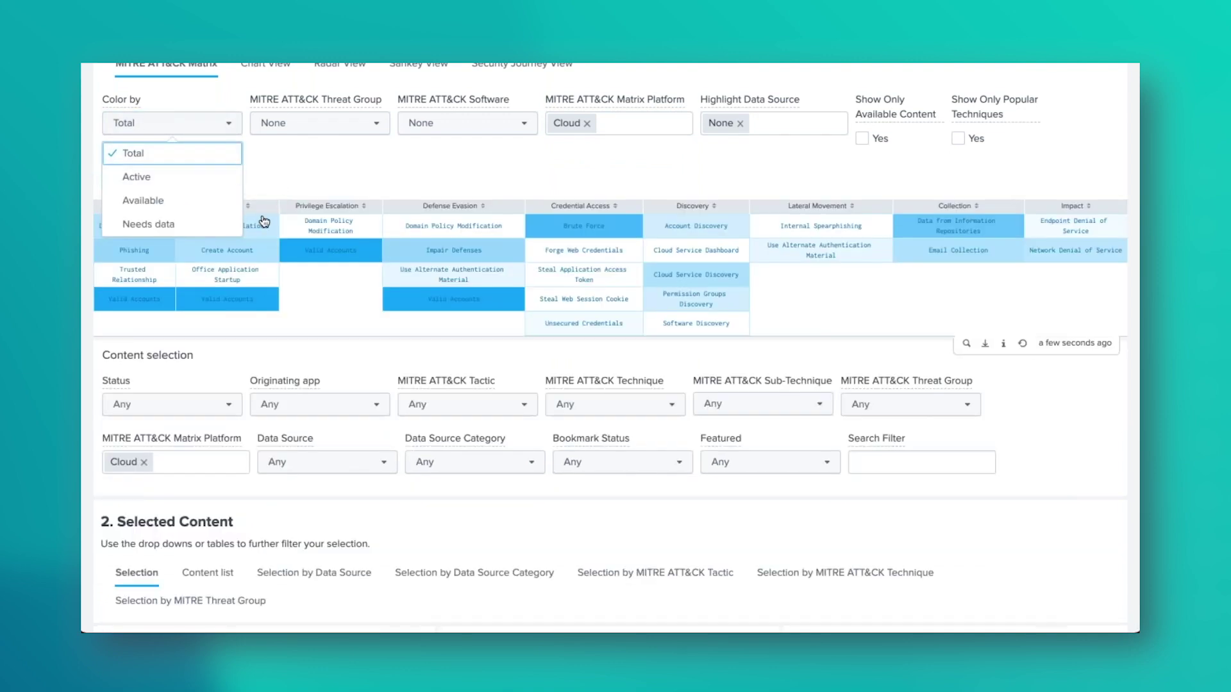
left_click(321, 163)
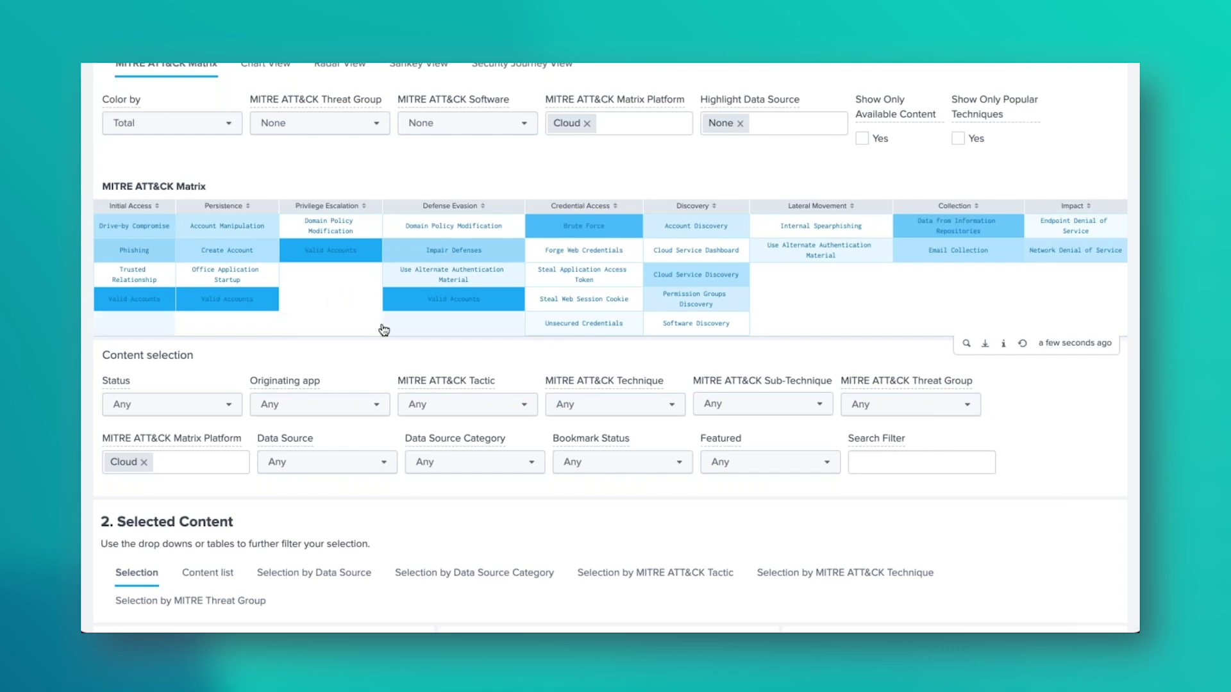
scroll(382, 329, "down", 1)
scroll(384, 330, "down", 1)
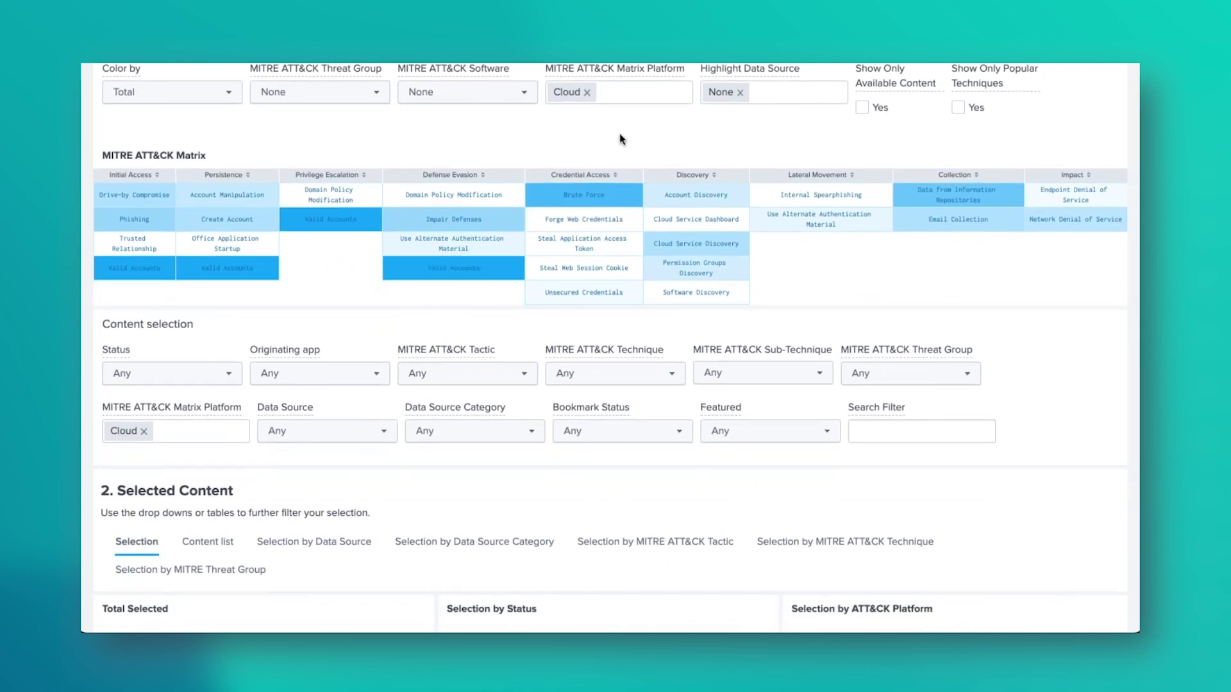
scroll(619, 133, "up", 5)
scroll(620, 134, "up", 1)
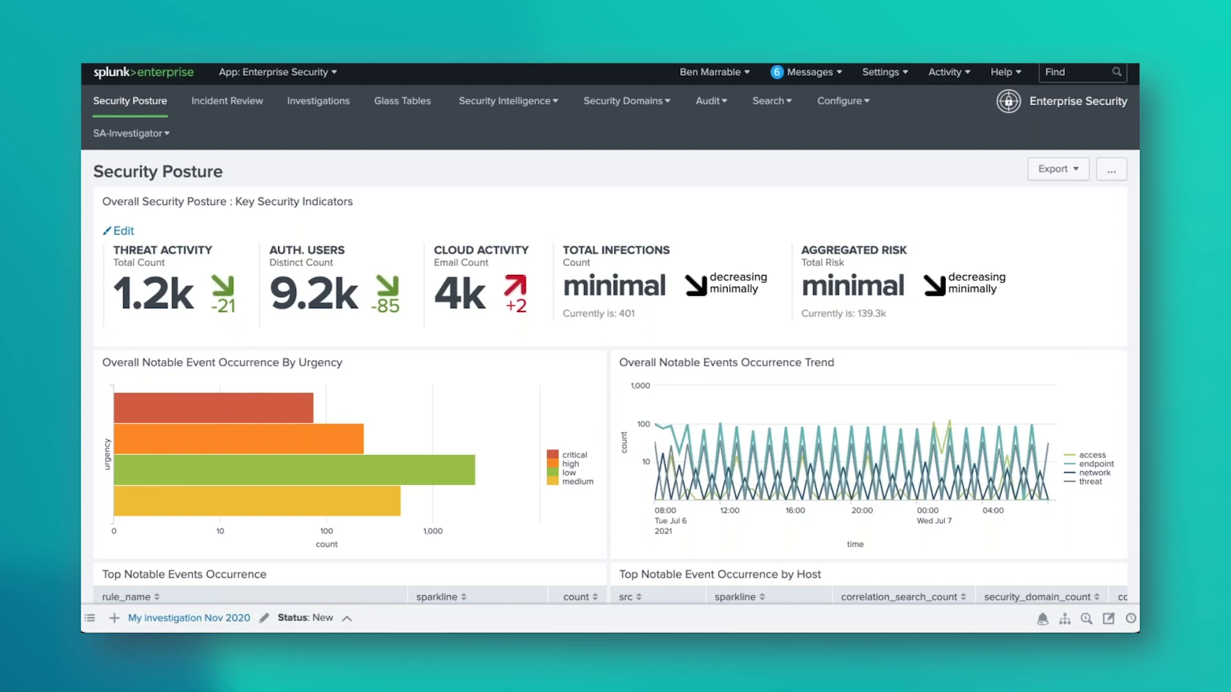
- Examine the Enterprise Security Security Posture dashboard: key indicators, notable events by urgency, their trend, and the top events and hosts
scroll(443, 211, "down", 3)
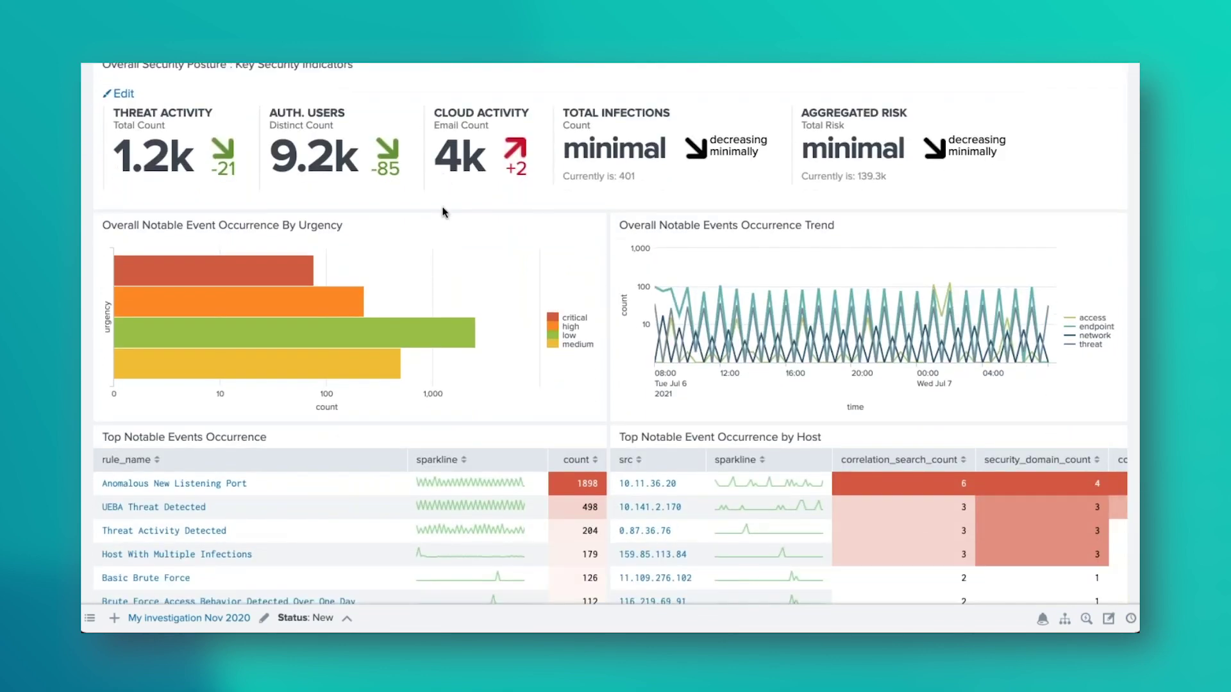
mouse_move(539, 234)
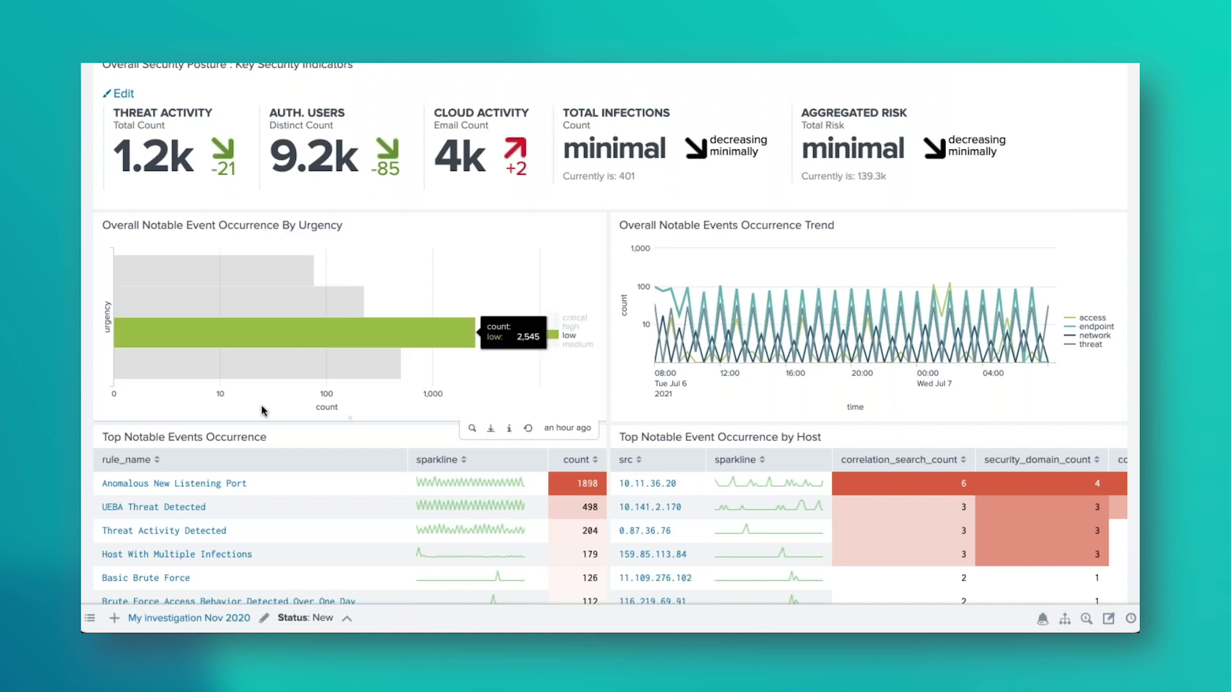
scroll(269, 417, "down", 1)
scroll(616, 334, "down", 3)
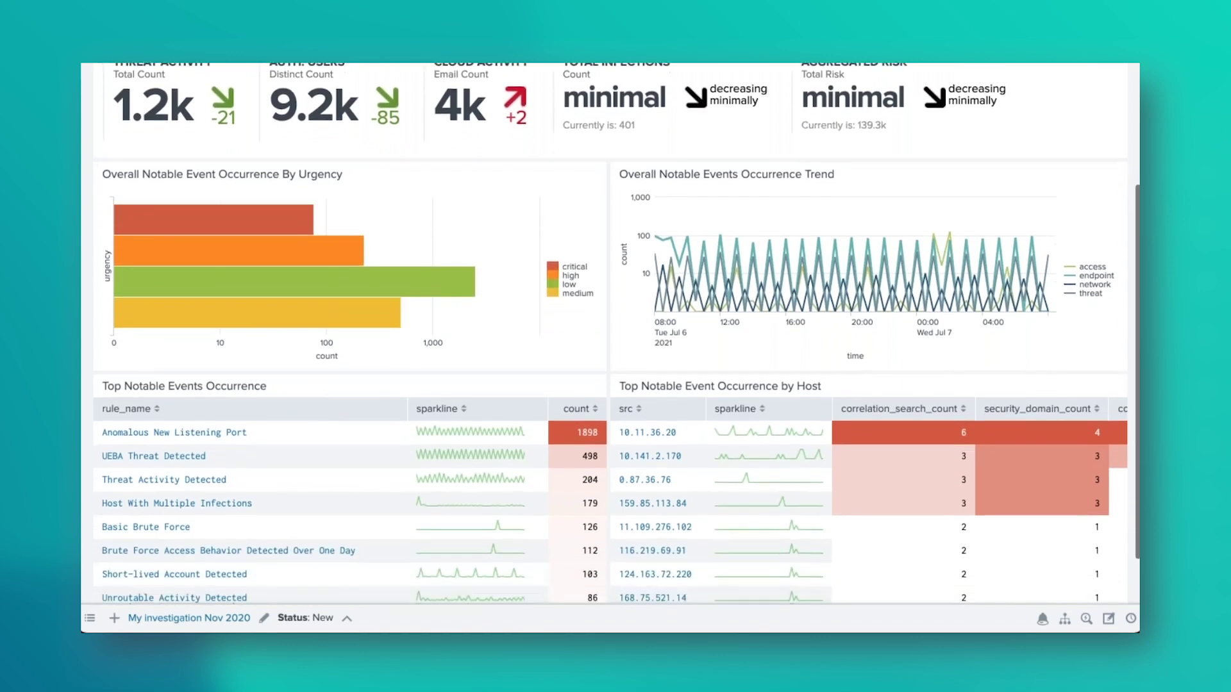
scroll(276, 346, "down", 1)
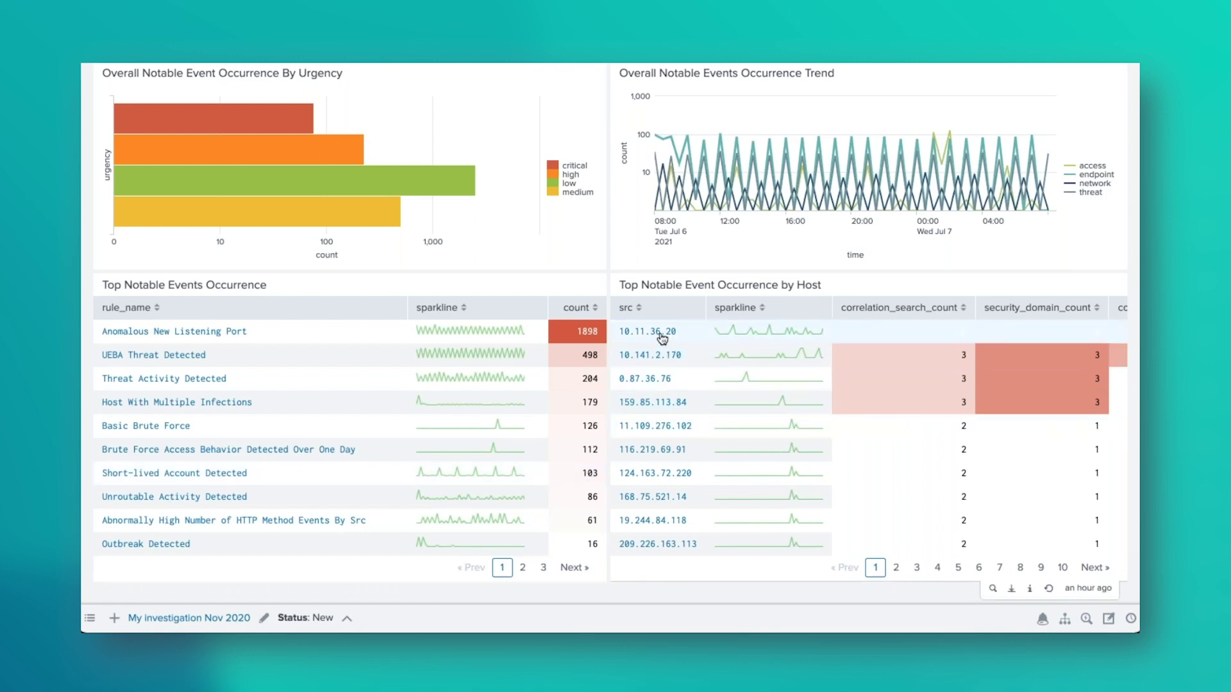
scroll(713, 386, "down", 1)
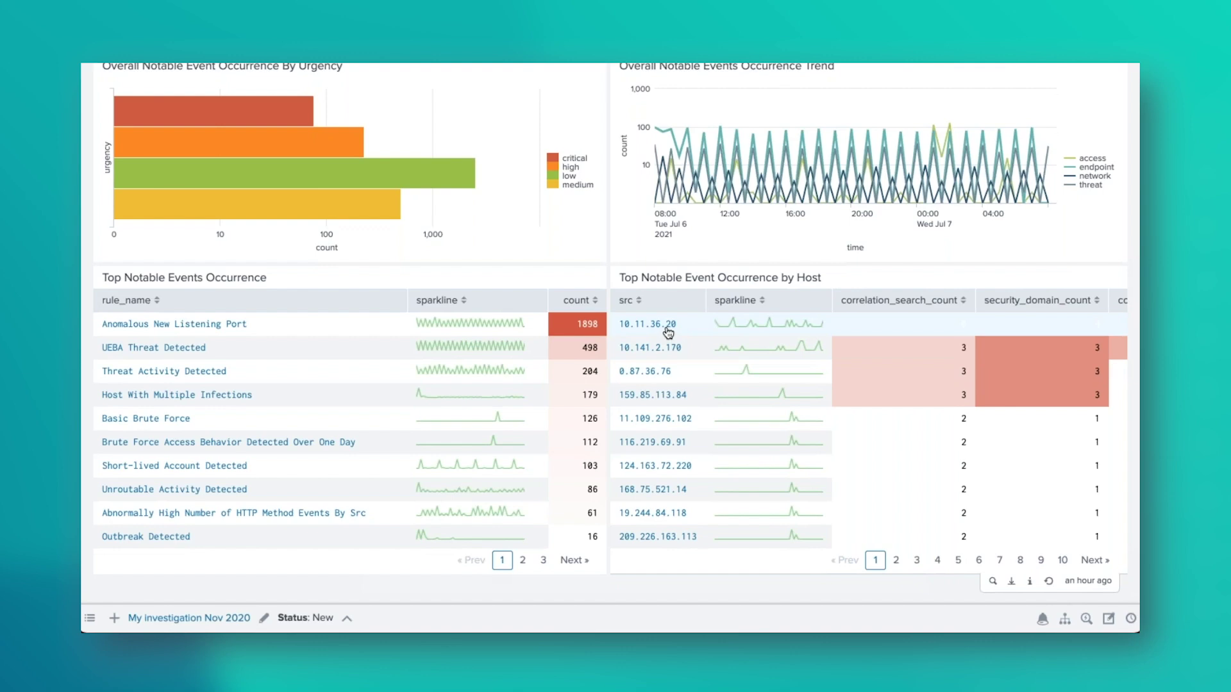
scroll(667, 332, "up", 3)
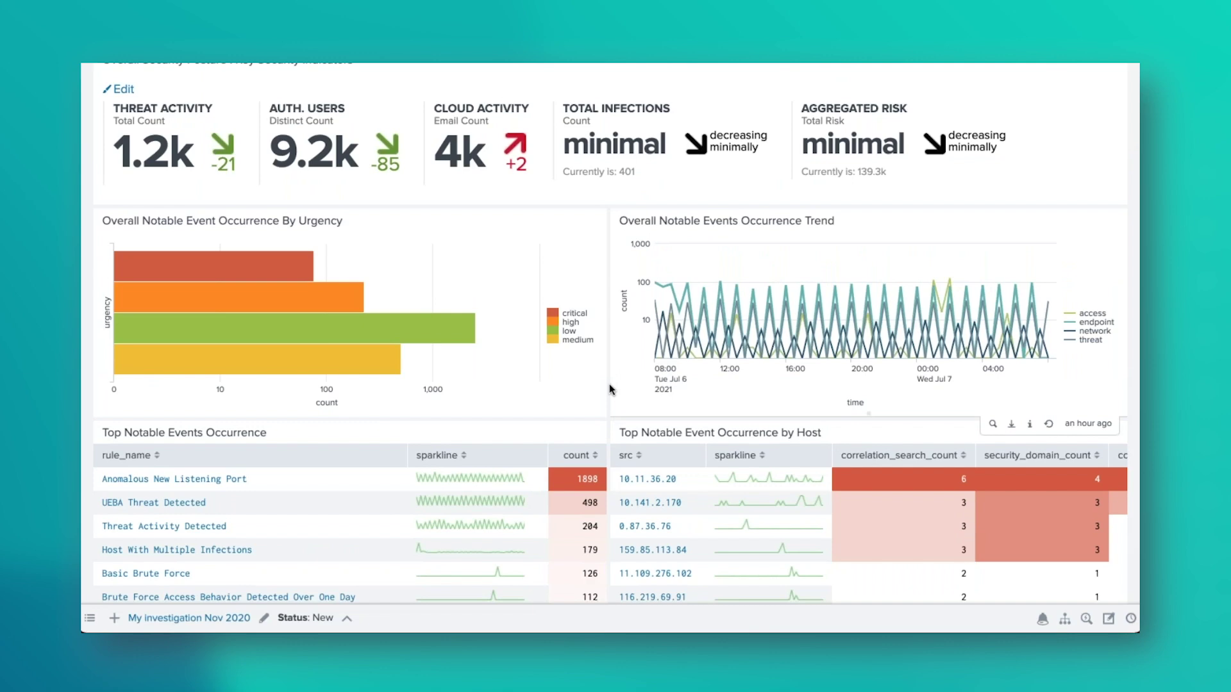
- Open the notable events of host 10.11.36.20 in Incident Review and look through the list
left_click(644, 485)
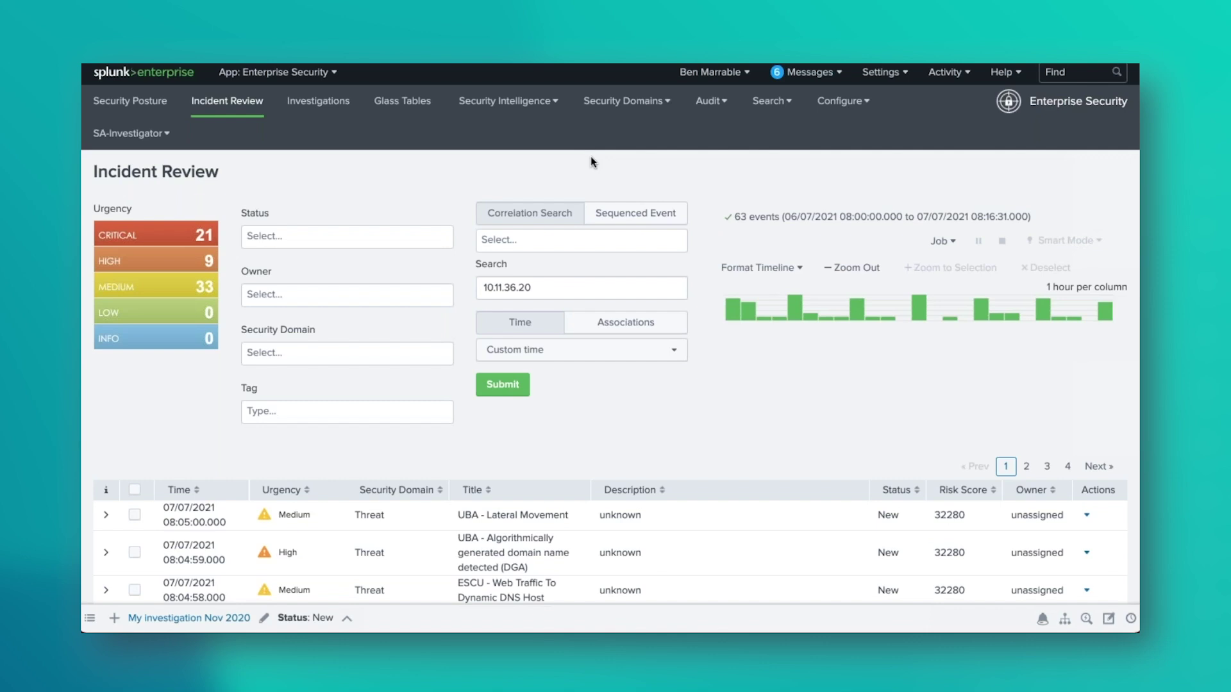
scroll(468, 302, "down", 2)
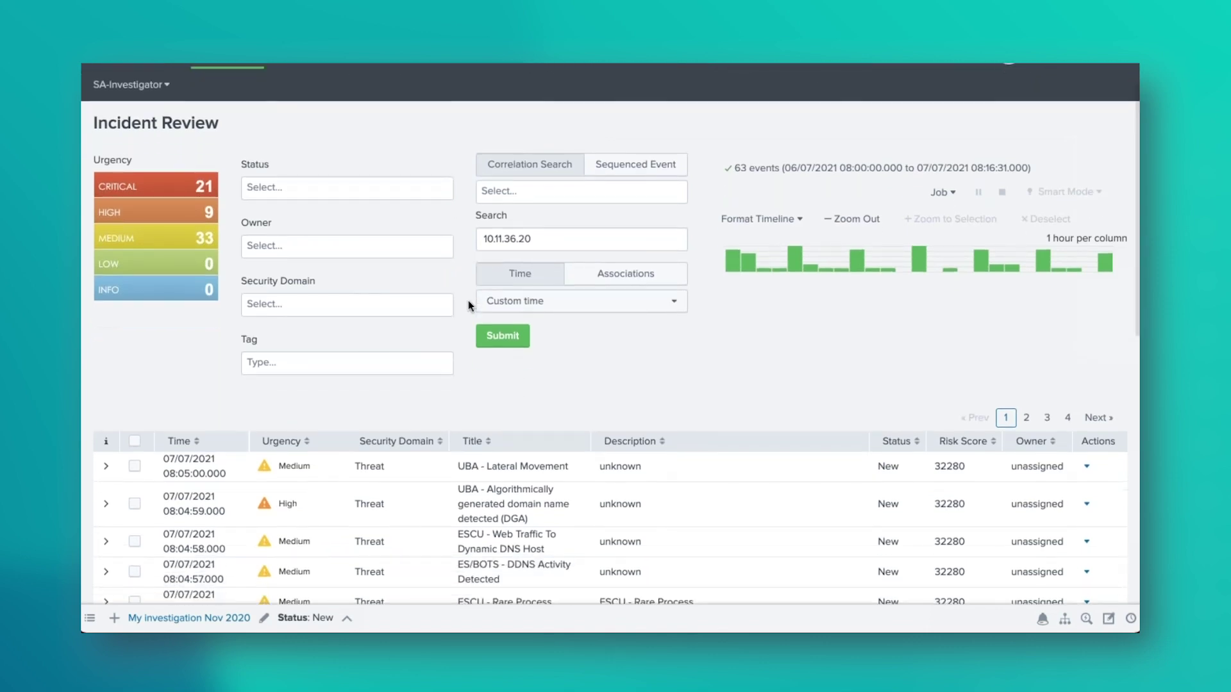
scroll(468, 302, "down", 3)
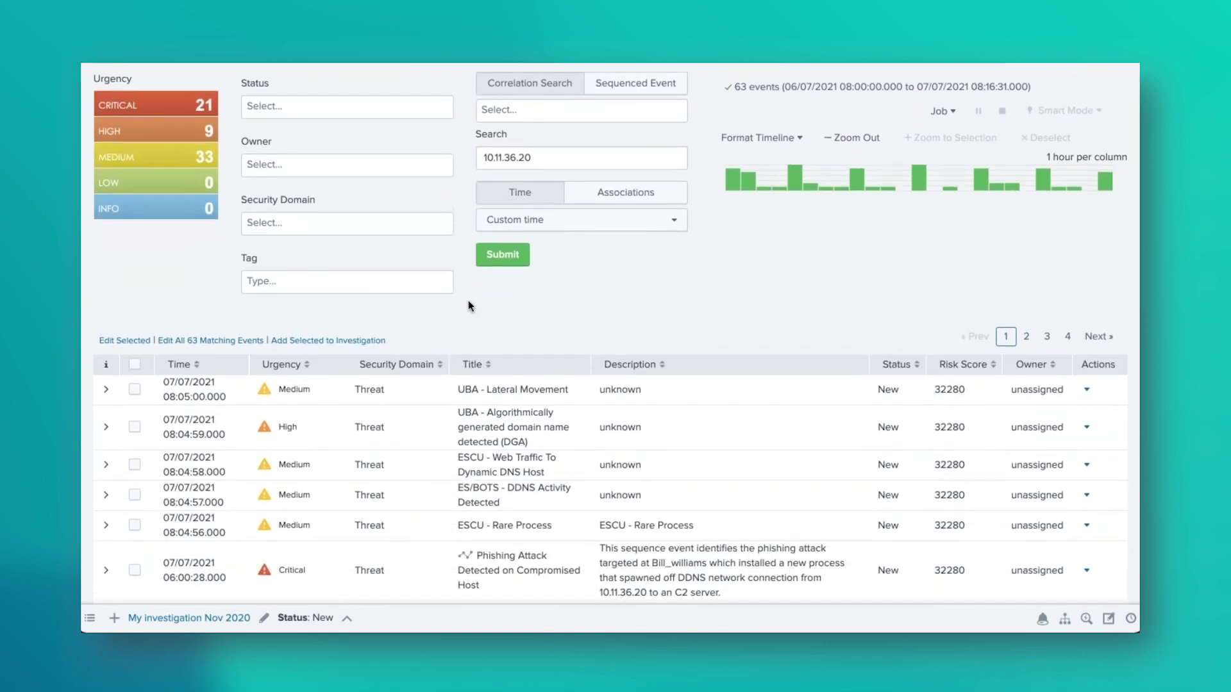
scroll(468, 301, "up", 2)
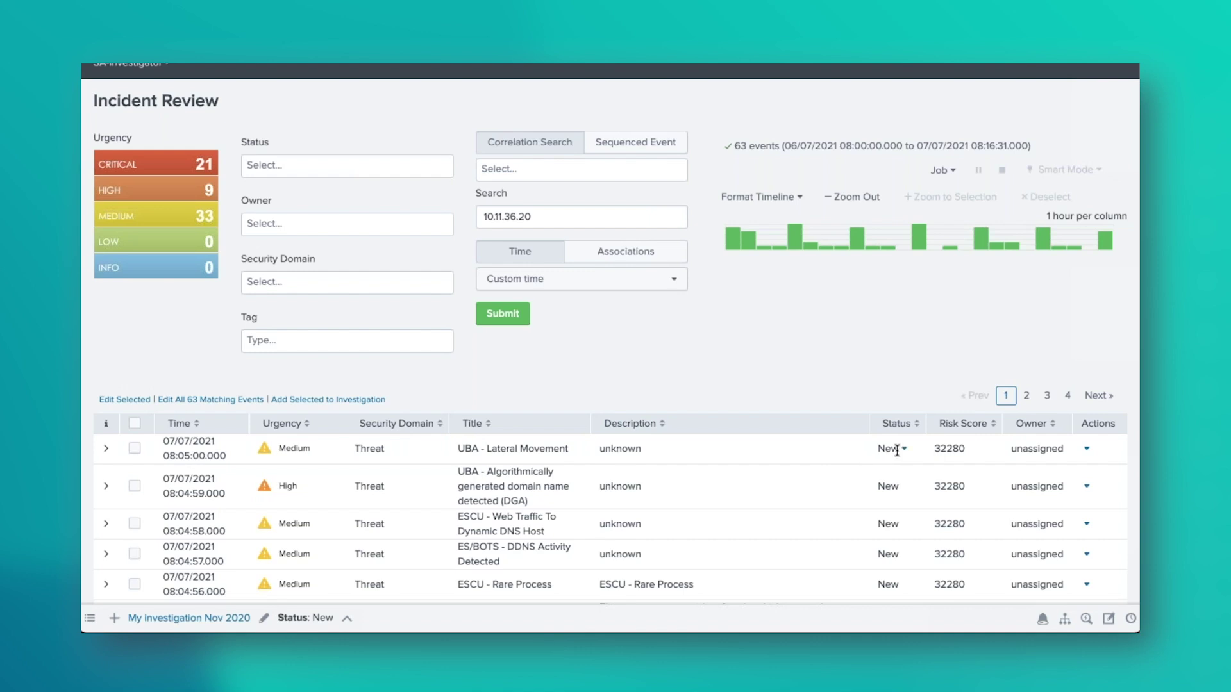
- Check the available Status filter options, and set the Security Domain filter to Access and Network
left_click(397, 164)
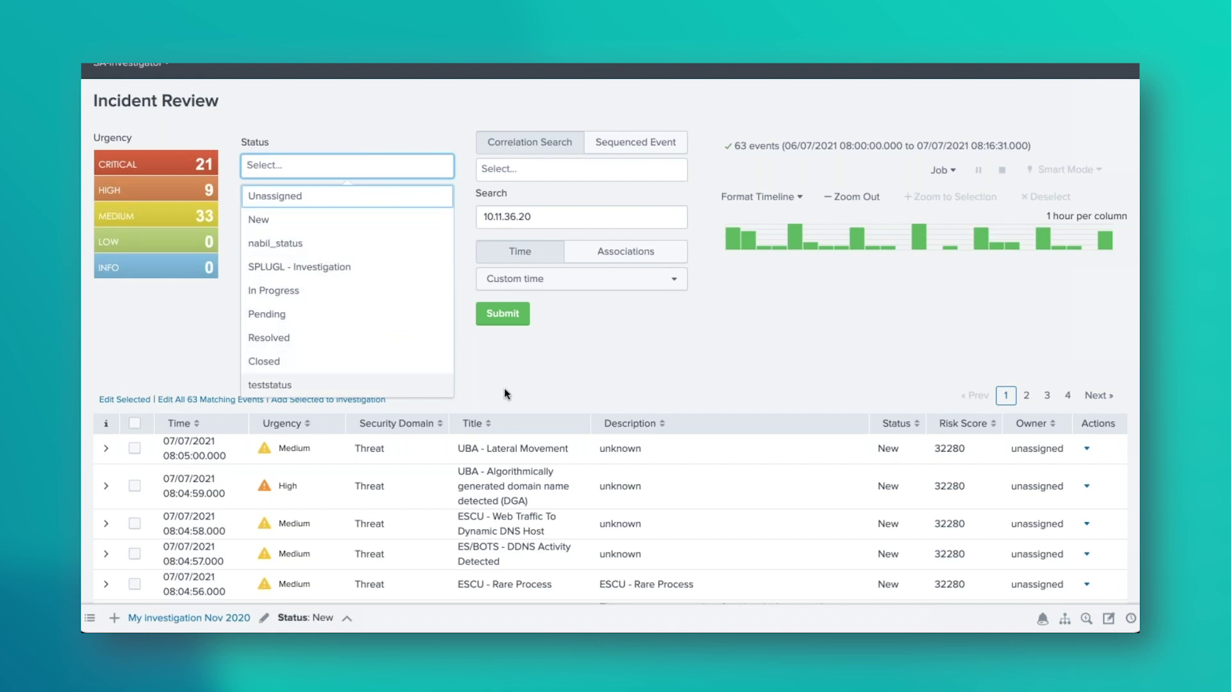
left_click(453, 299)
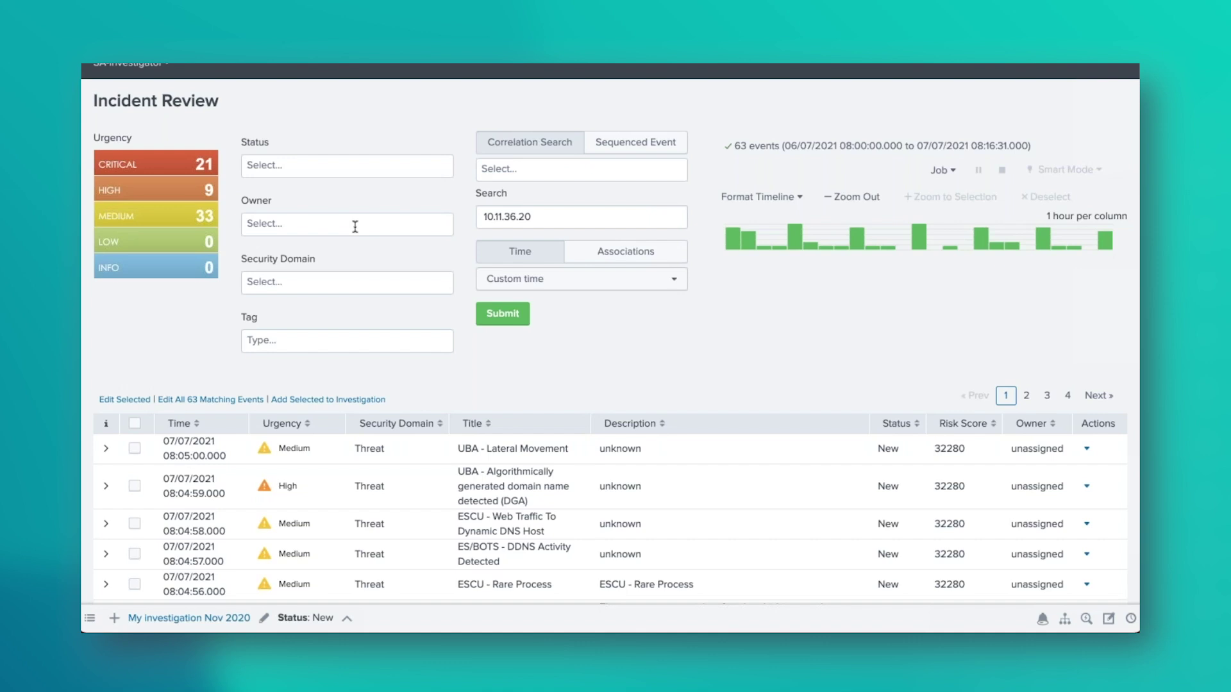
left_click(386, 286)
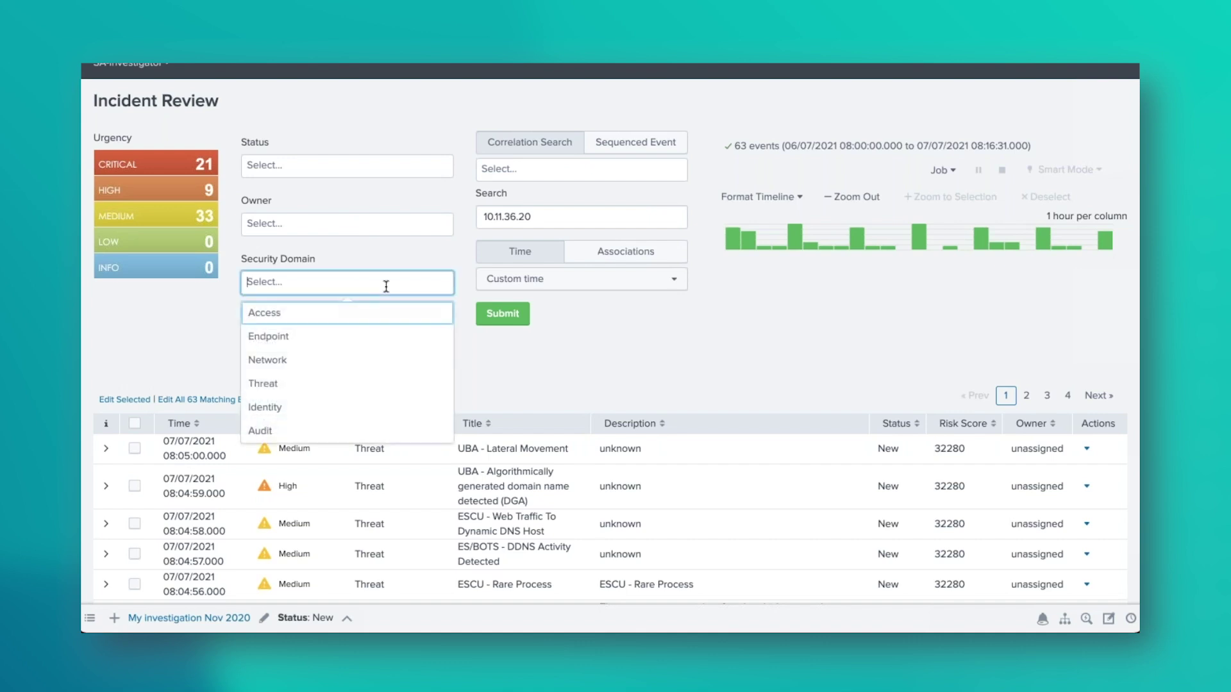
left_click(330, 320)
left_click(335, 339)
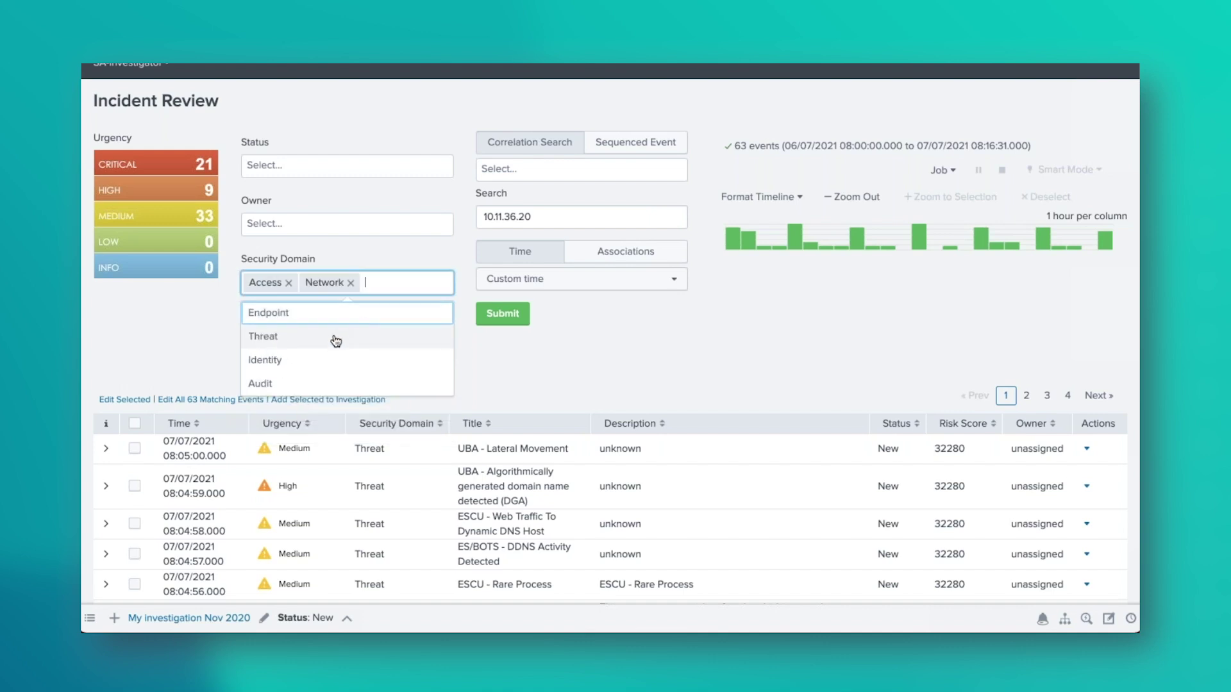
left_click(521, 354)
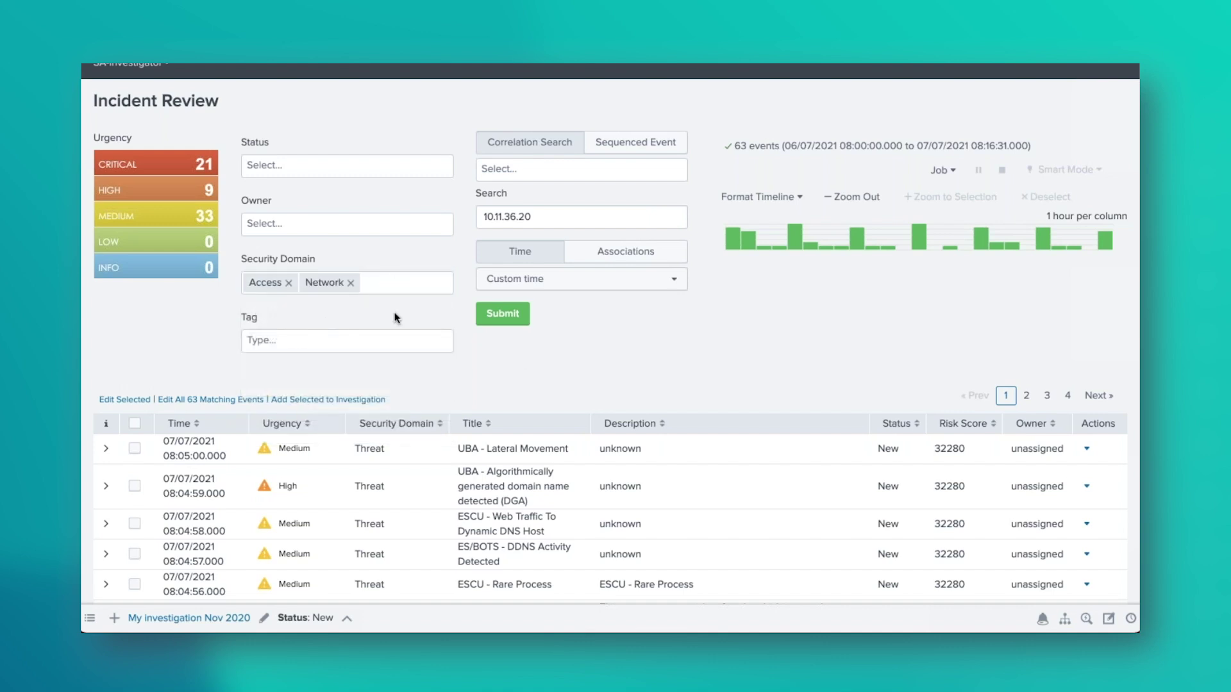
- Review the Search filter's value and look through the available correlation searches without choosing one
left_click_drag(540, 218, 427, 218)
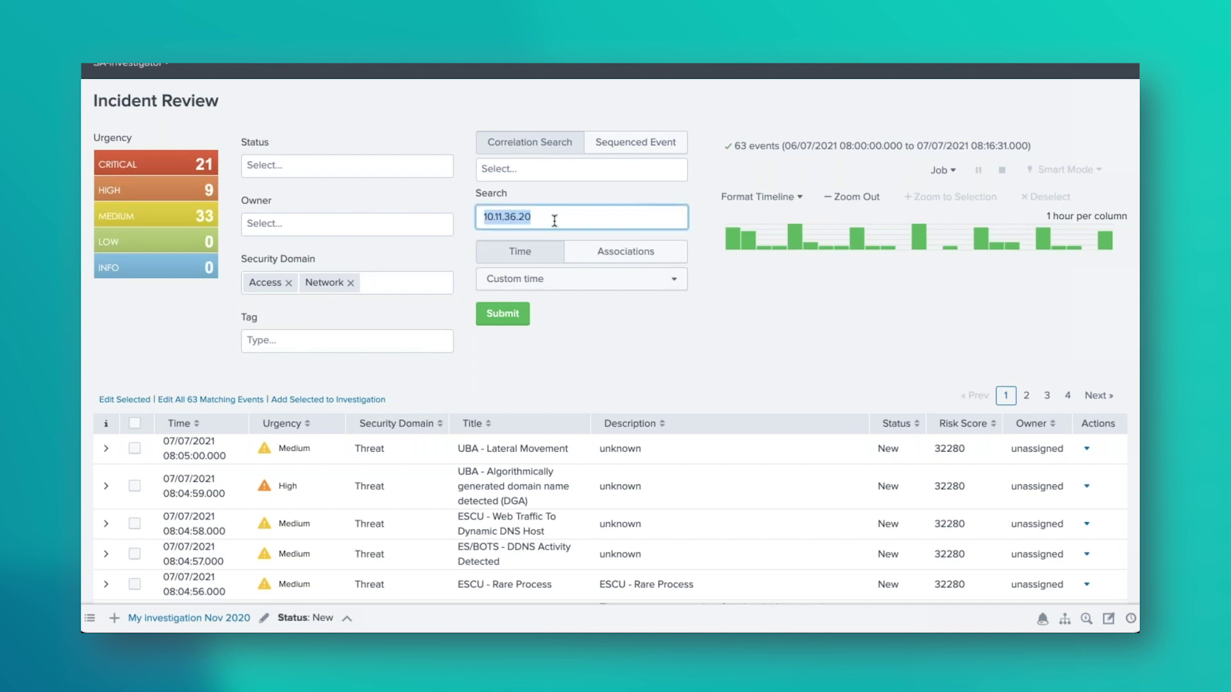
left_click(538, 171)
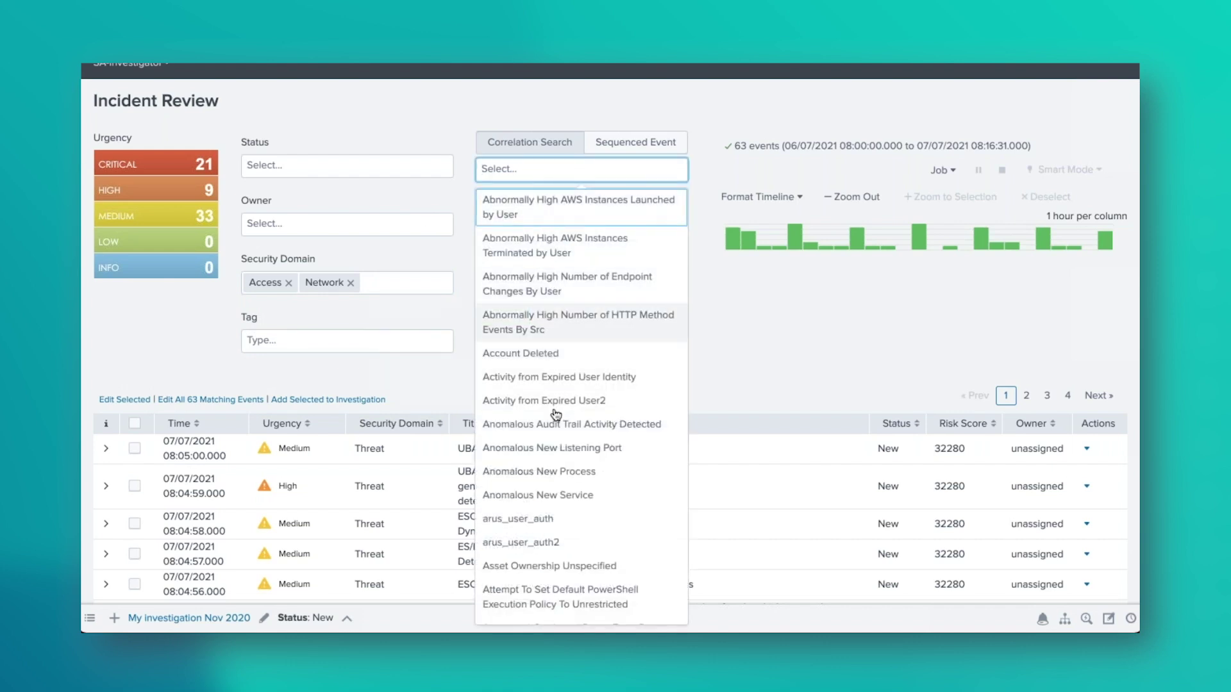
scroll(552, 448, "down", 5)
scroll(555, 455, "down", 10)
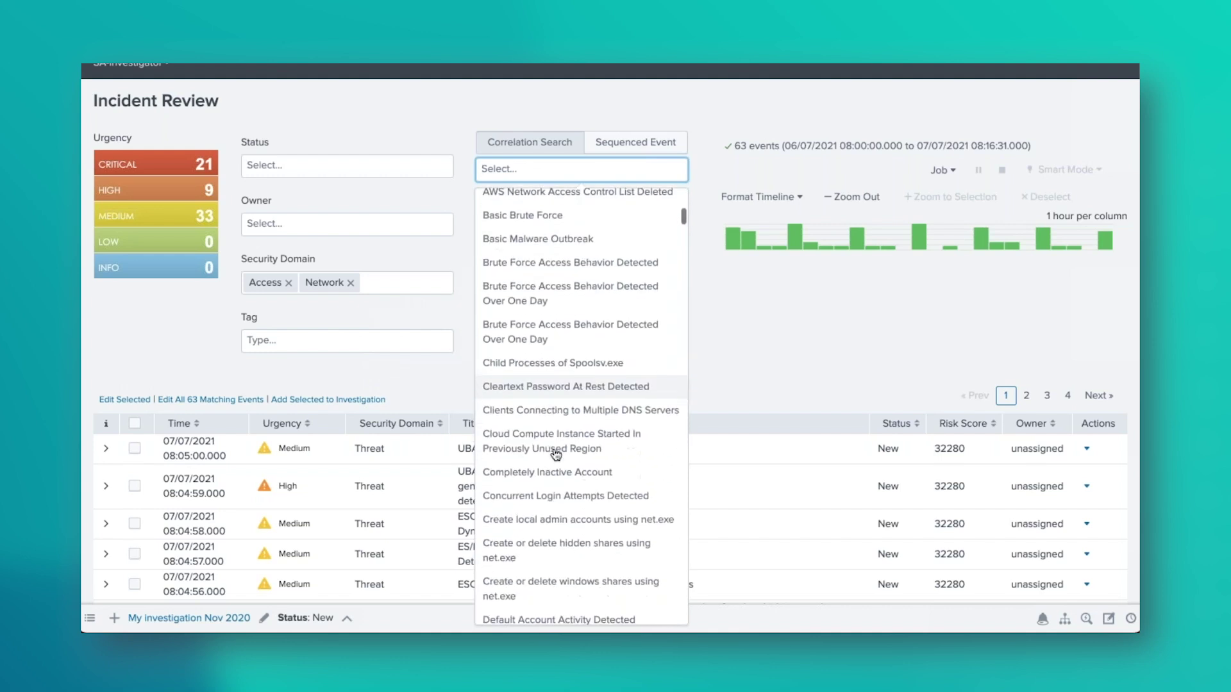
left_click(761, 333)
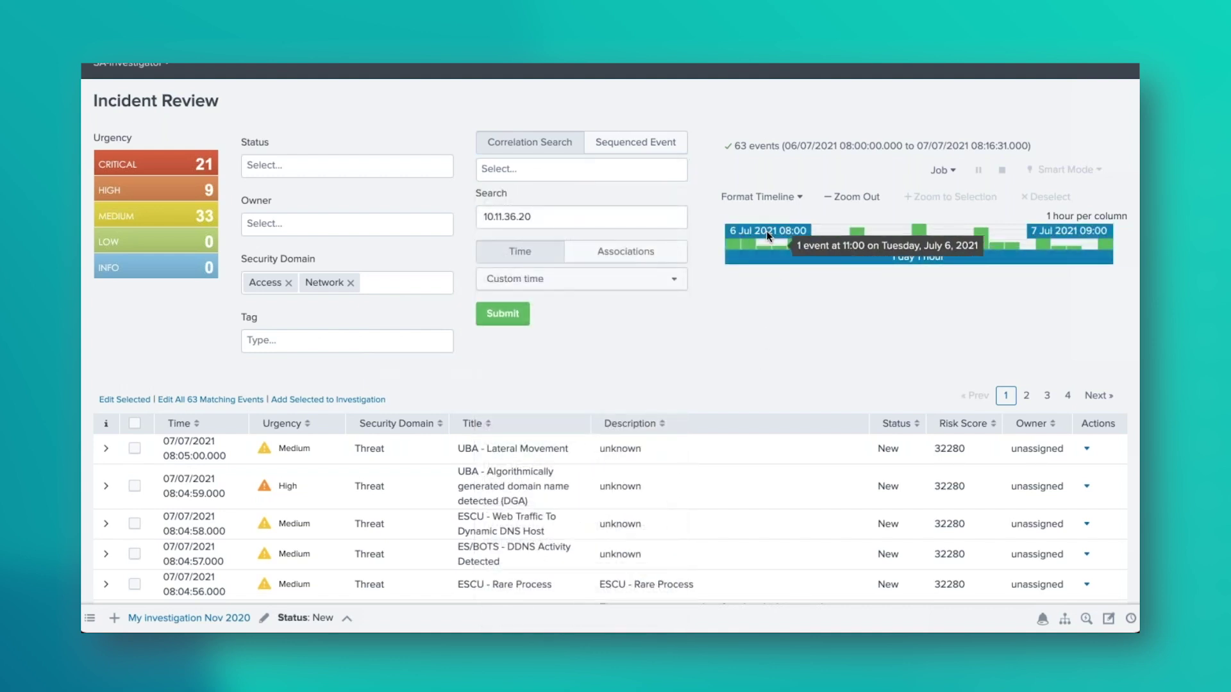
- Apply the Incident Review filters and view the matching notable events
left_click(513, 322)
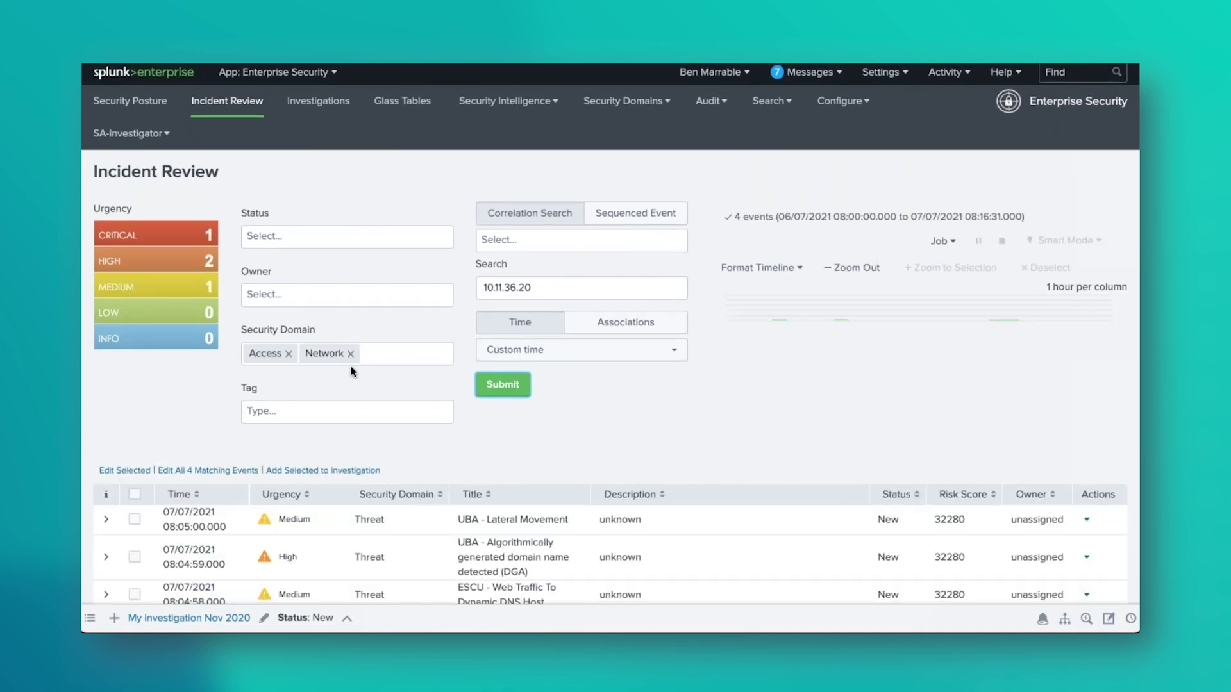
scroll(426, 393, "down", 2)
scroll(425, 394, "down", 2)
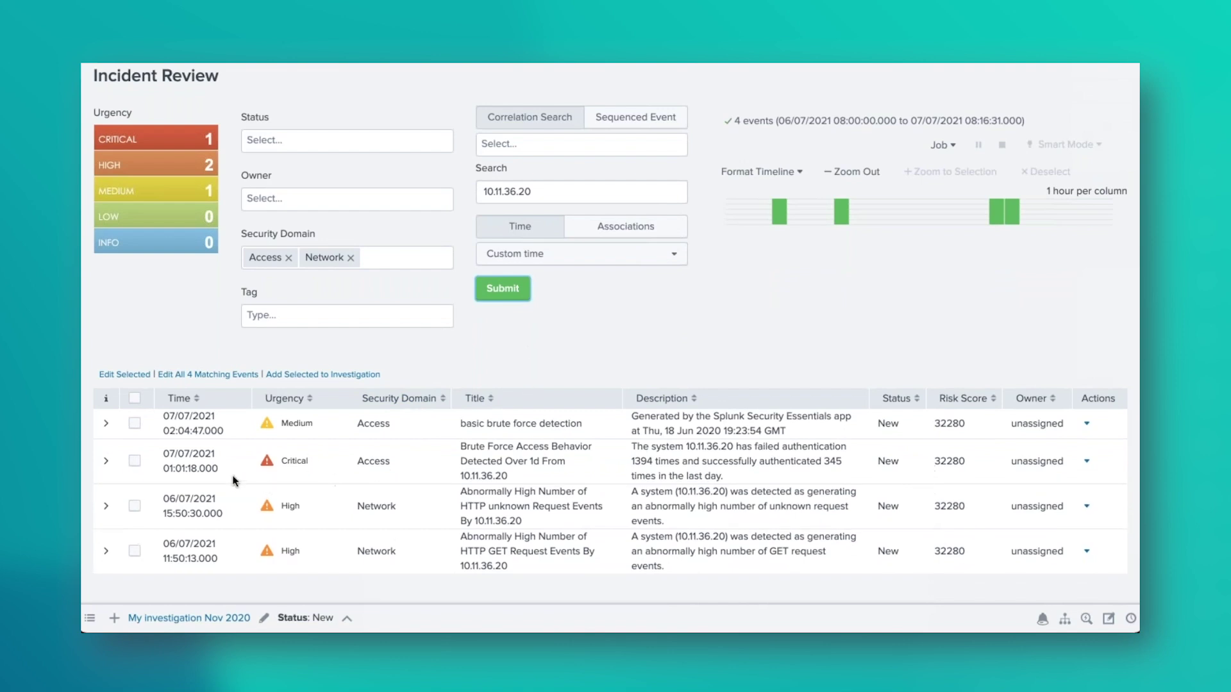
- Expand the critical Brute Force Access Behavior Detected Over 1d event and read its description, highlighting the failed authentication count
left_click(107, 461)
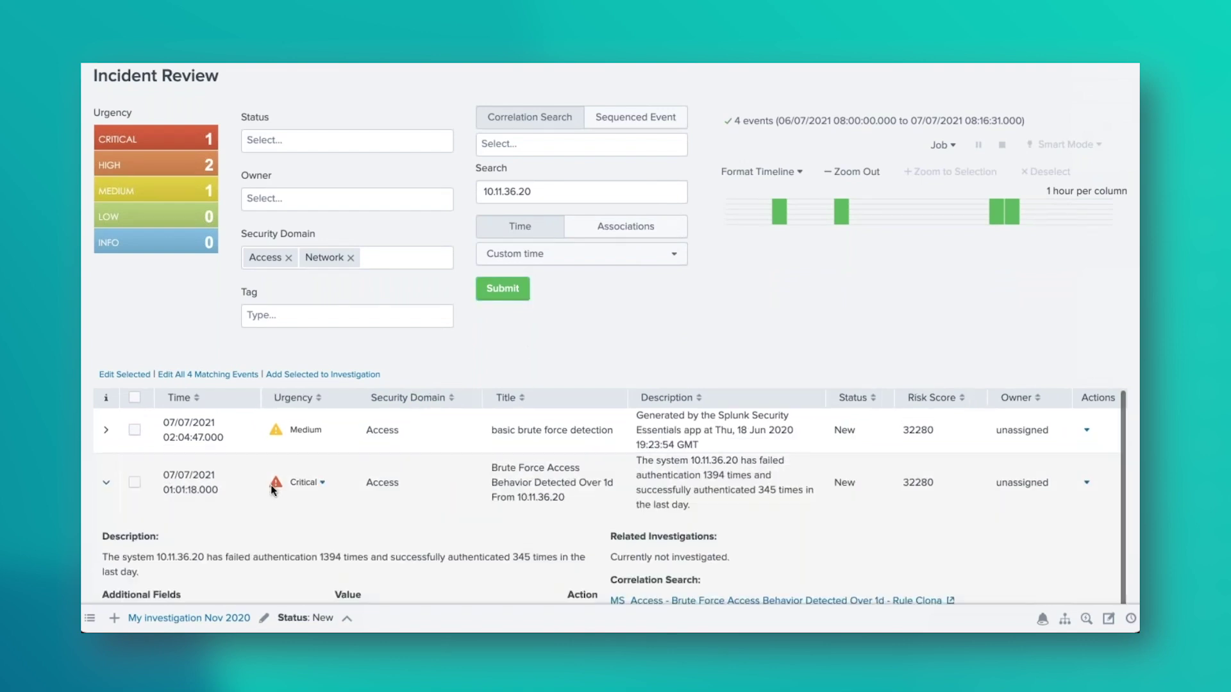
scroll(357, 522, "down", 5)
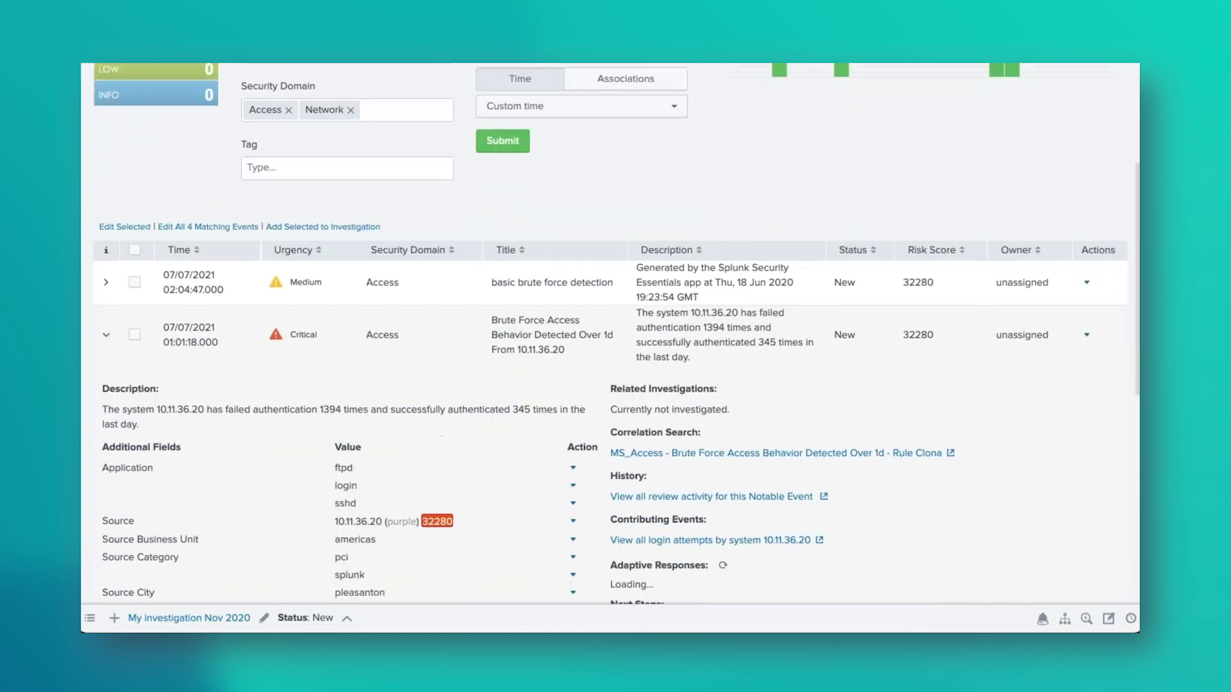
double_click(329, 411)
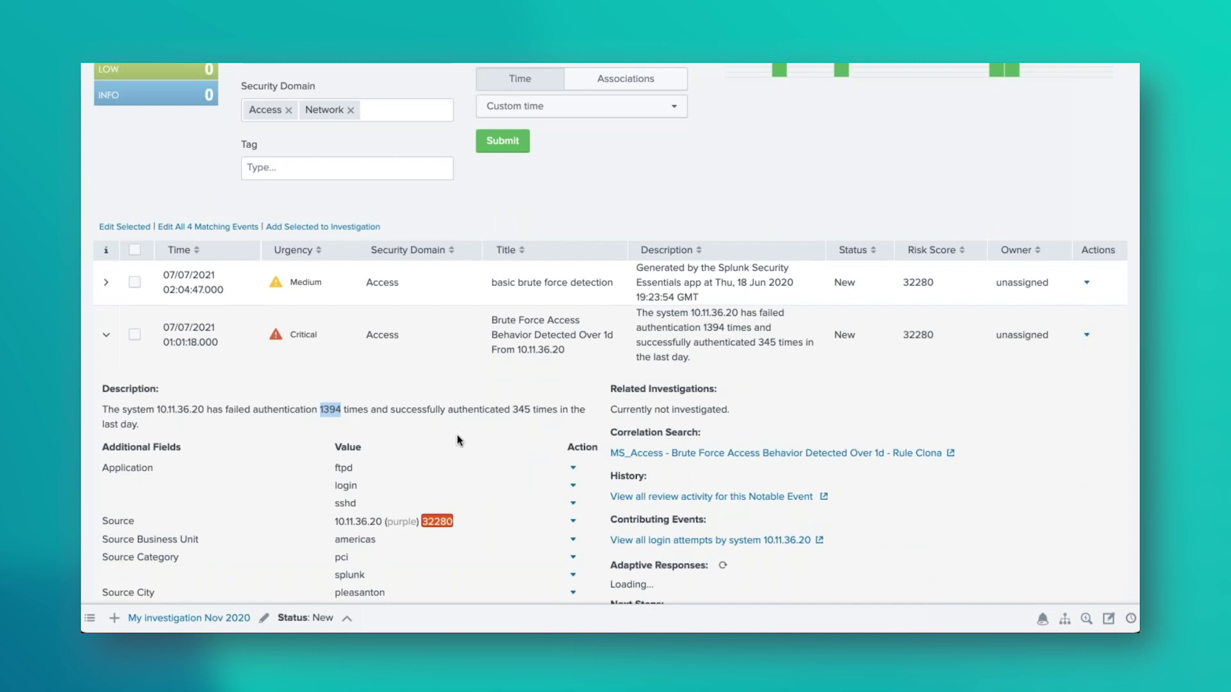
- Review the critical brute force event's additional fields, source risk score, contributing events link and adaptive responses
scroll(375, 449, "down", 3)
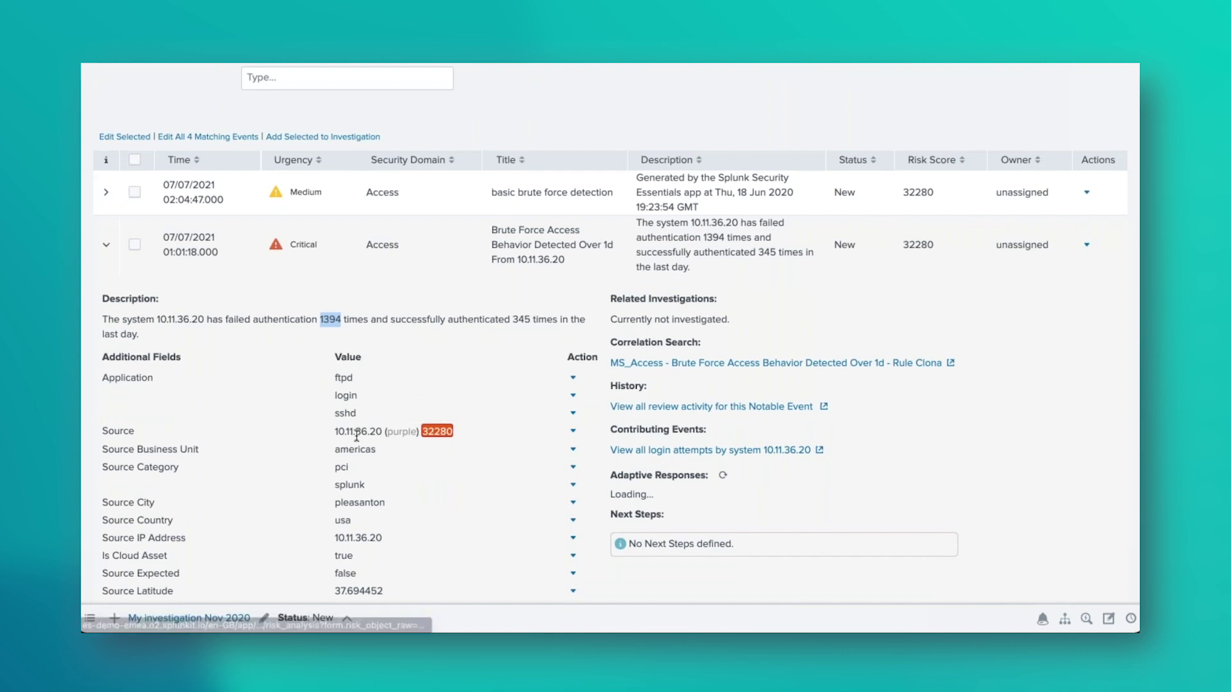
scroll(356, 423, "down", 2)
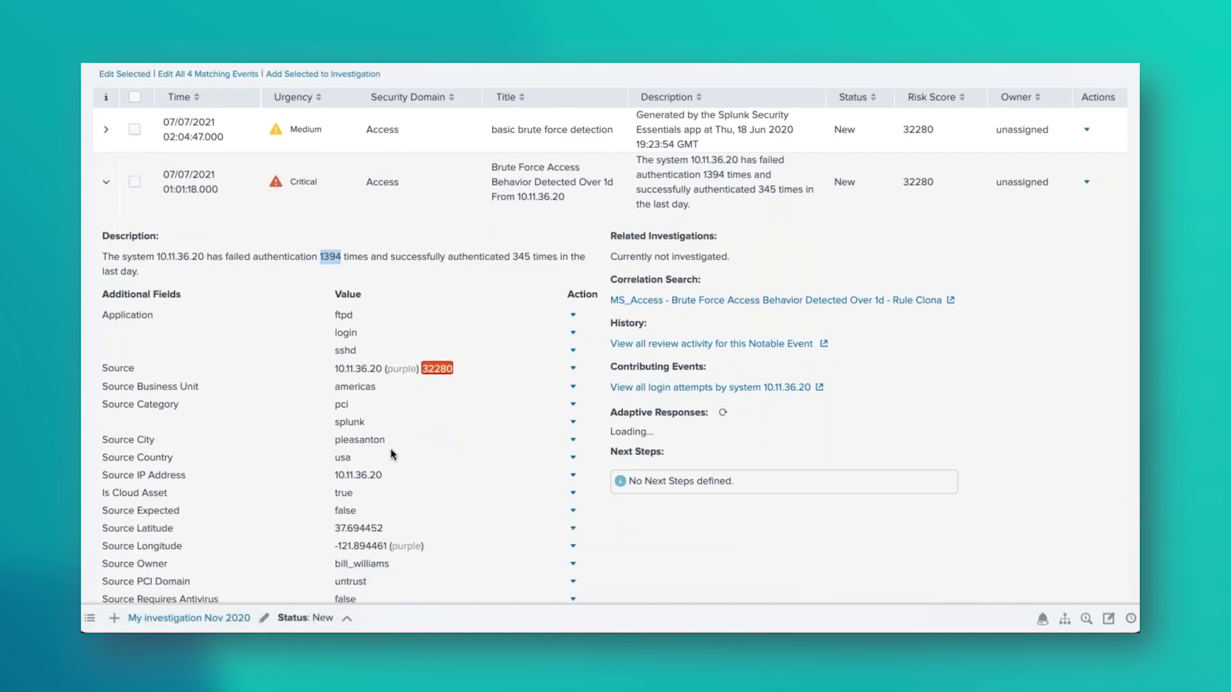
scroll(358, 567, "down", 4)
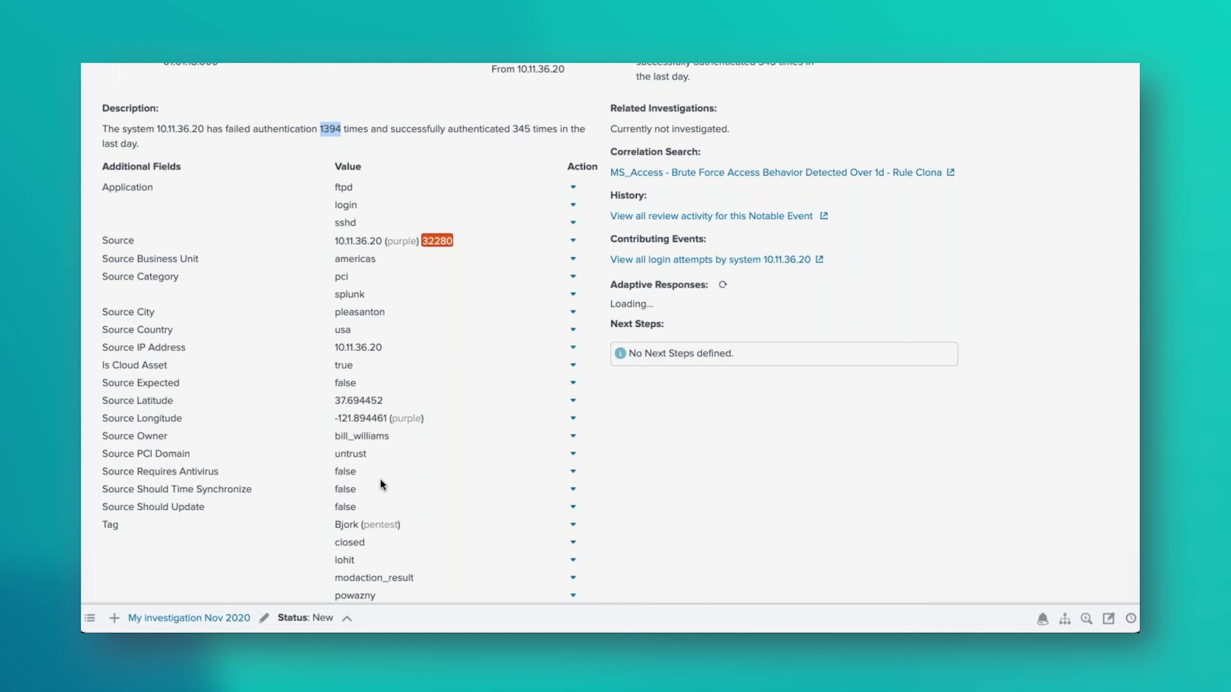
scroll(380, 479, "down", 3)
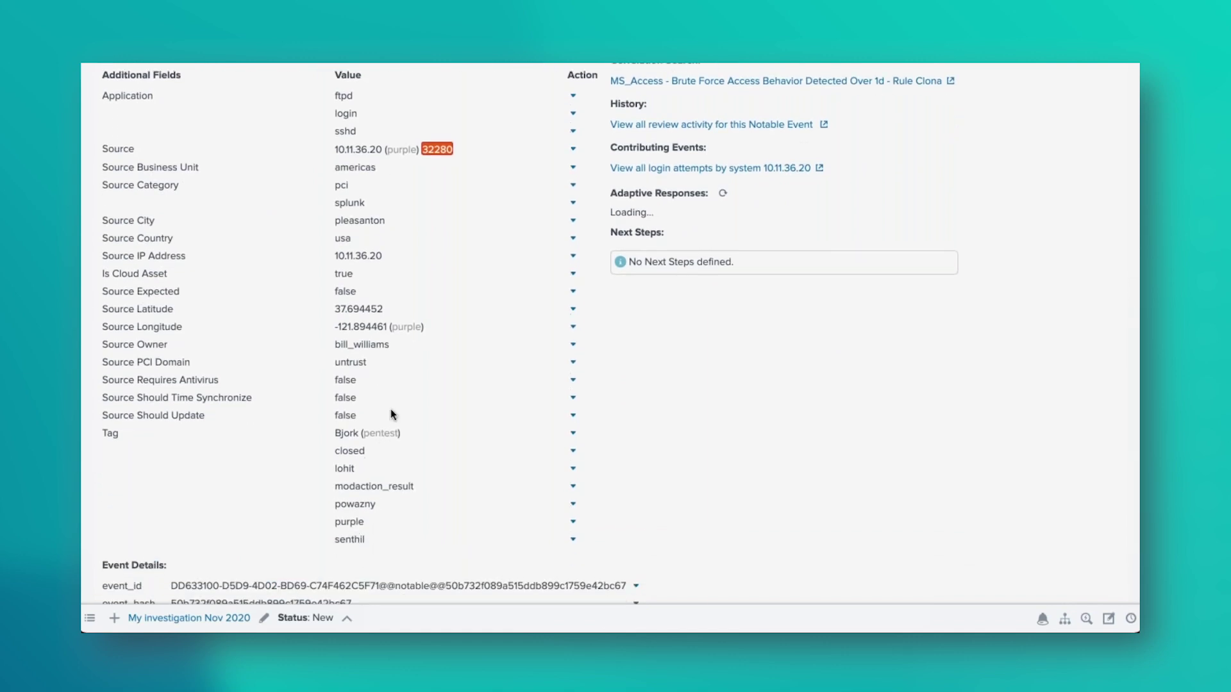
scroll(382, 426, "up", 1)
scroll(382, 426, "up", 3)
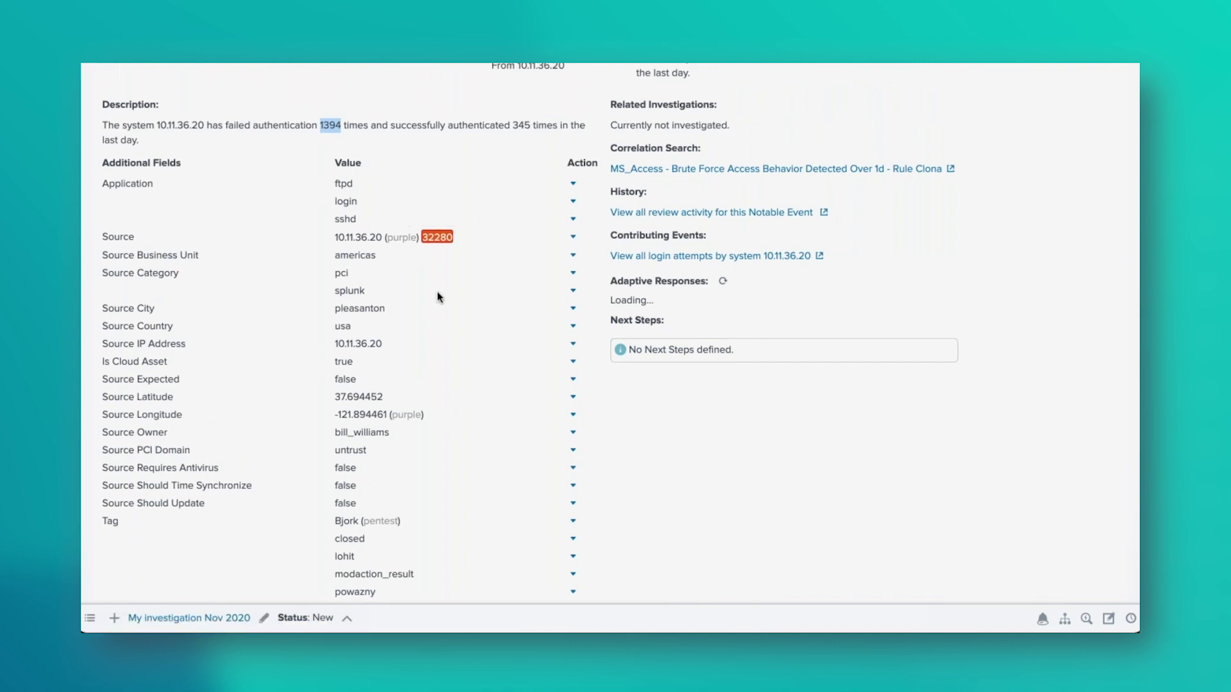
scroll(437, 296, "up", 2)
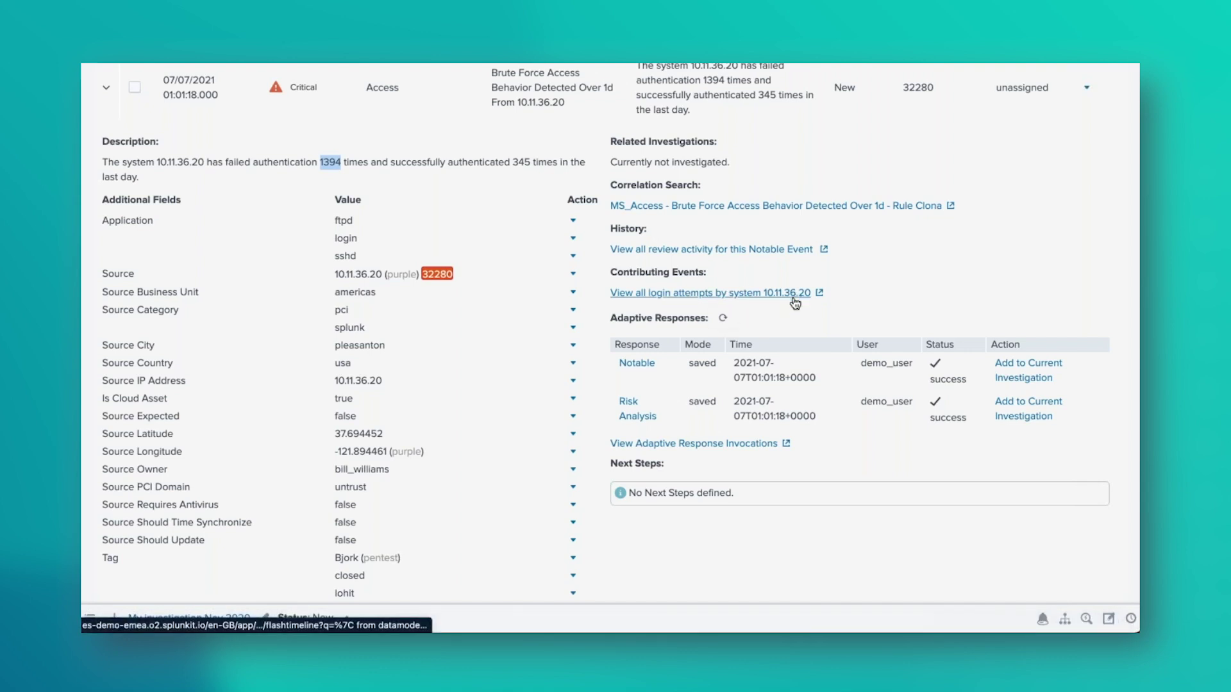
scroll(780, 313, "down", 1)
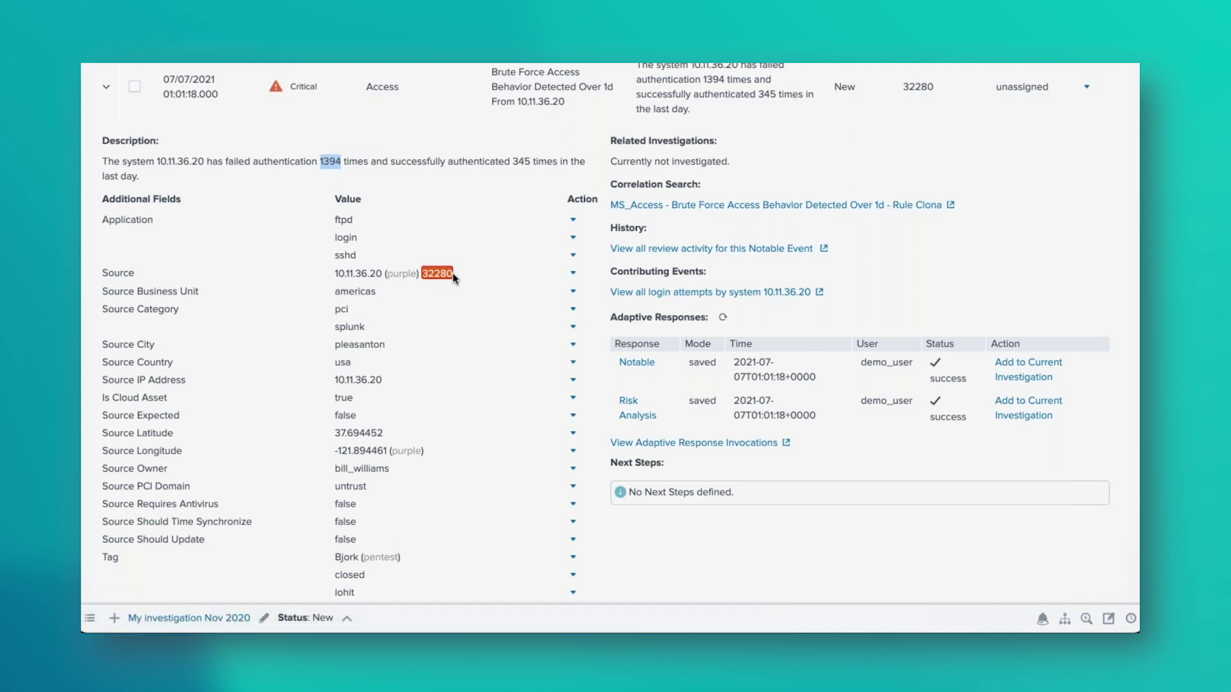
scroll(474, 276, "up", 1)
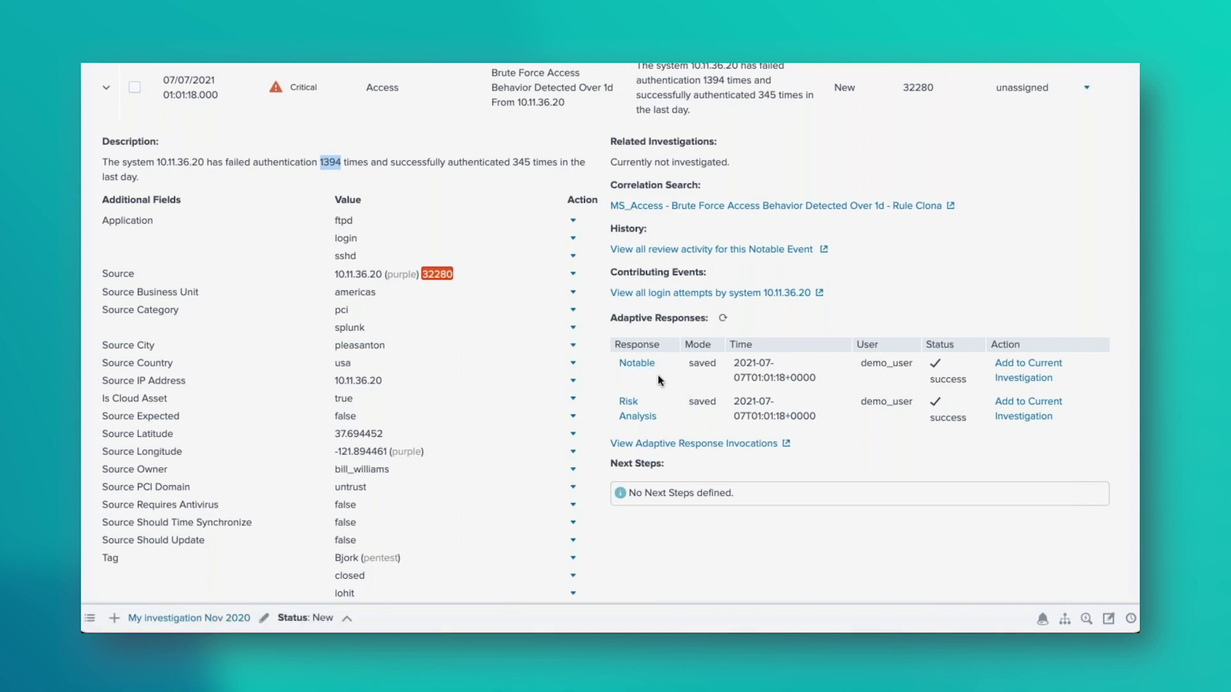
- Open Adaptive Response Actions for the critical brute force event and list the response actions that can be added
scroll(644, 405, "up", 3)
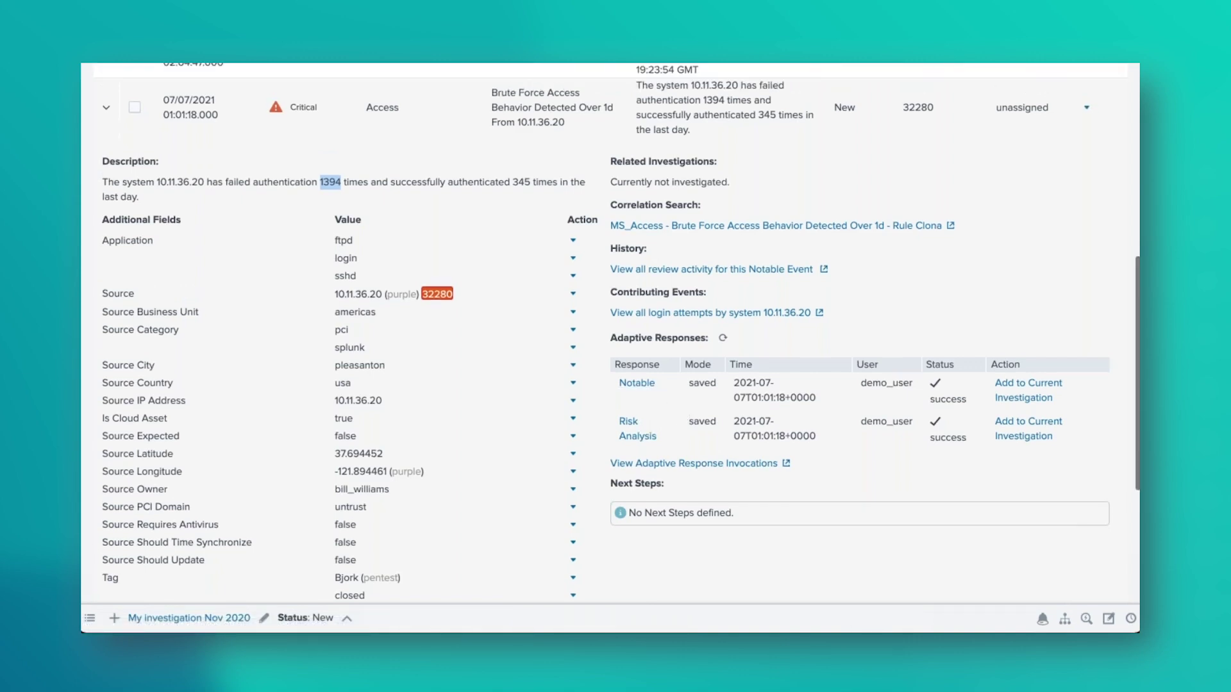
left_click(1089, 219)
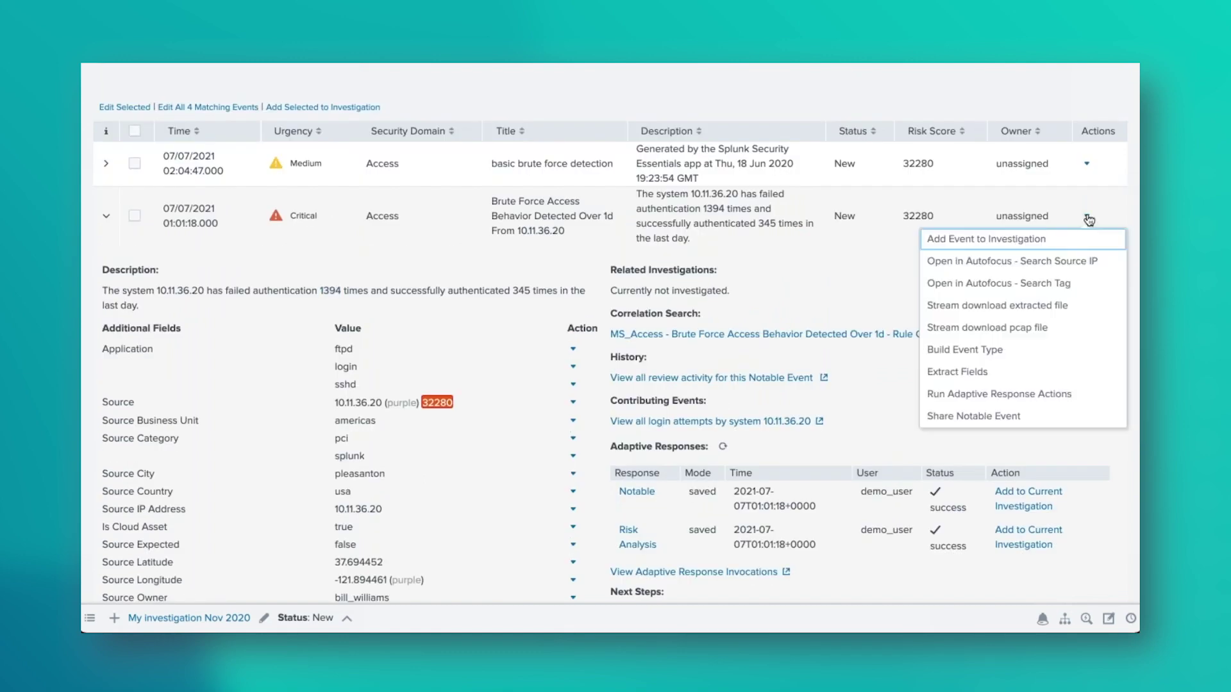
left_click(1066, 393)
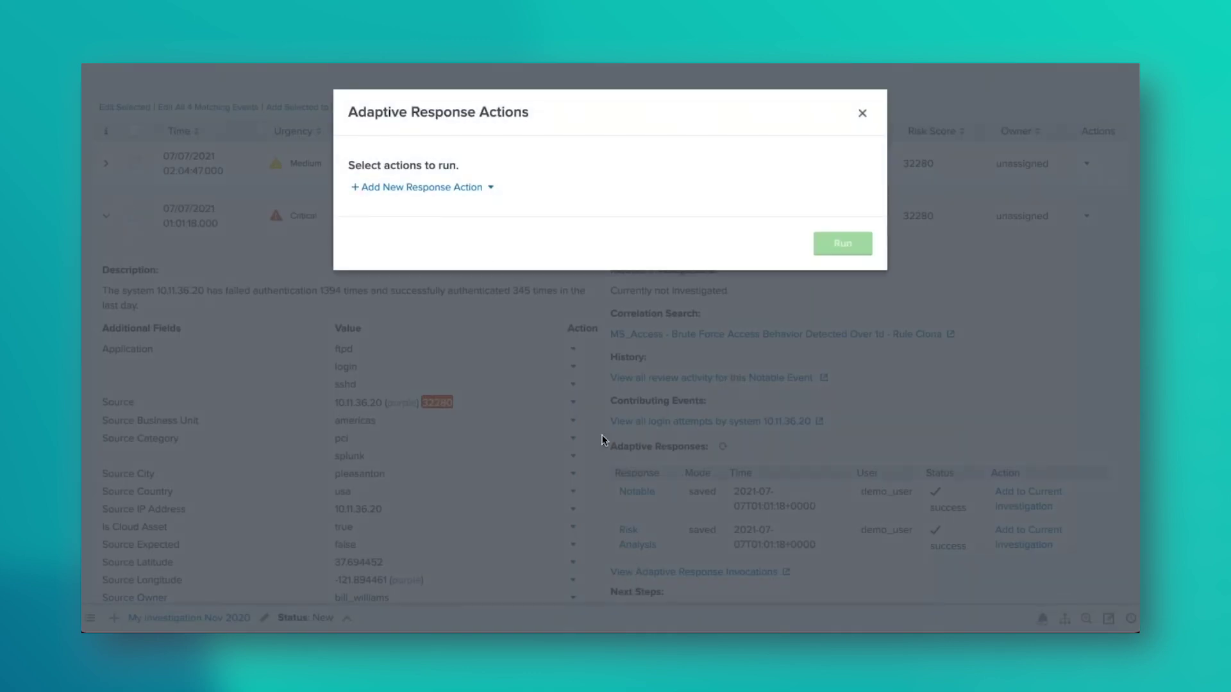
left_click(491, 190)
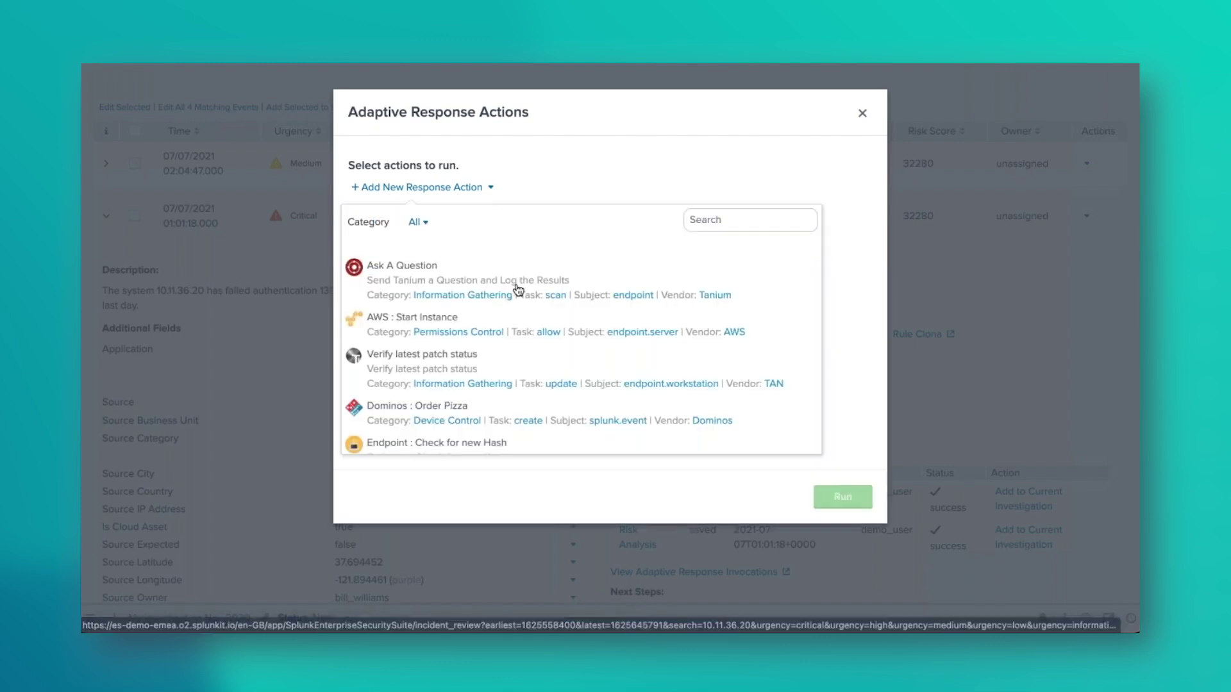
- Look through the available adaptive response actions down to Add Threat Intelligence, and close the dialog without running any
scroll(429, 329, "down", 1)
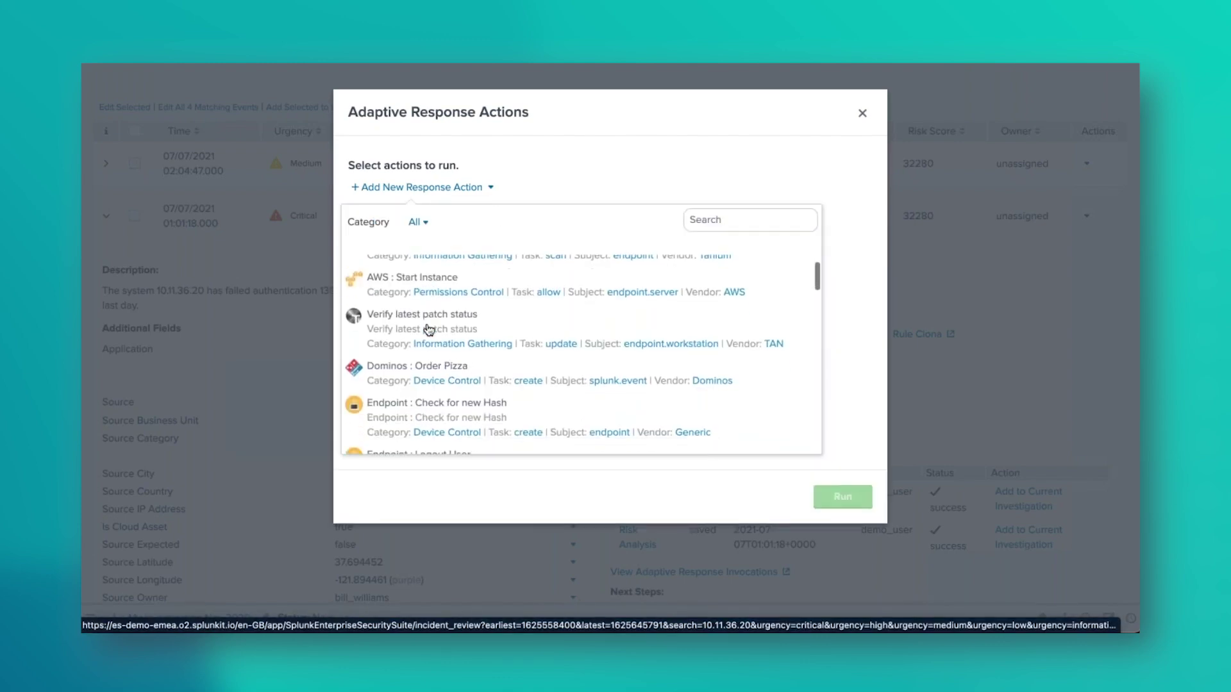
scroll(428, 330, "up", 1)
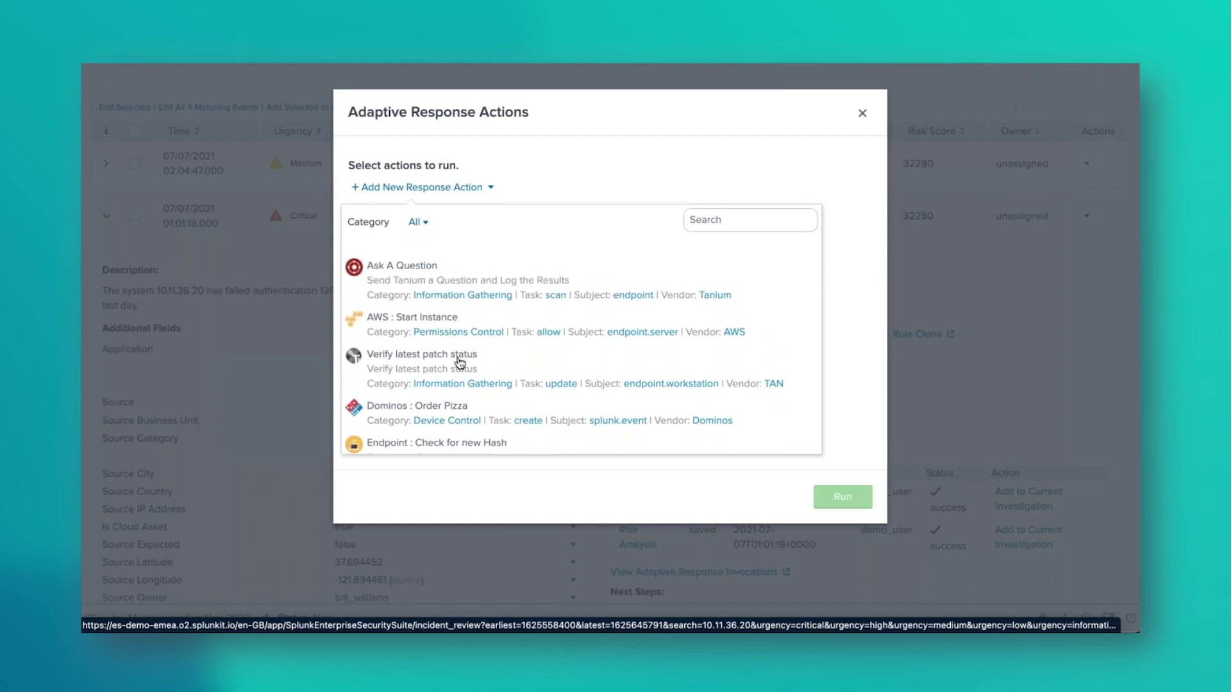
scroll(460, 362, "down", 1)
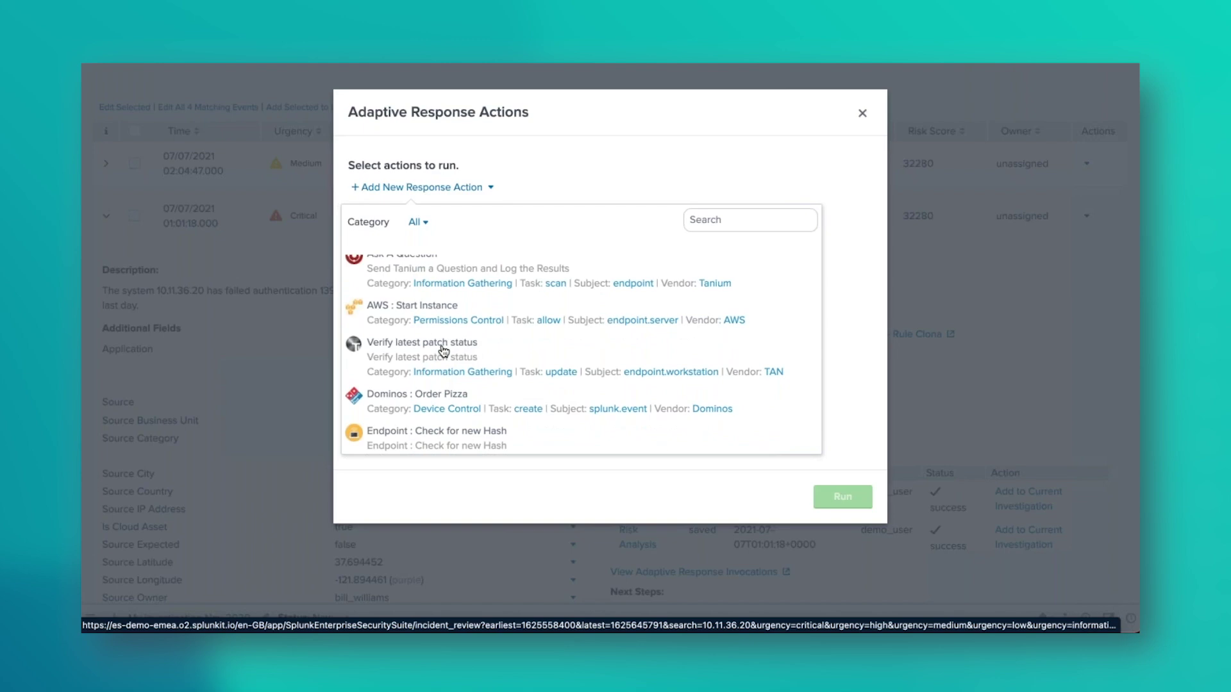
scroll(442, 351, "down", 1)
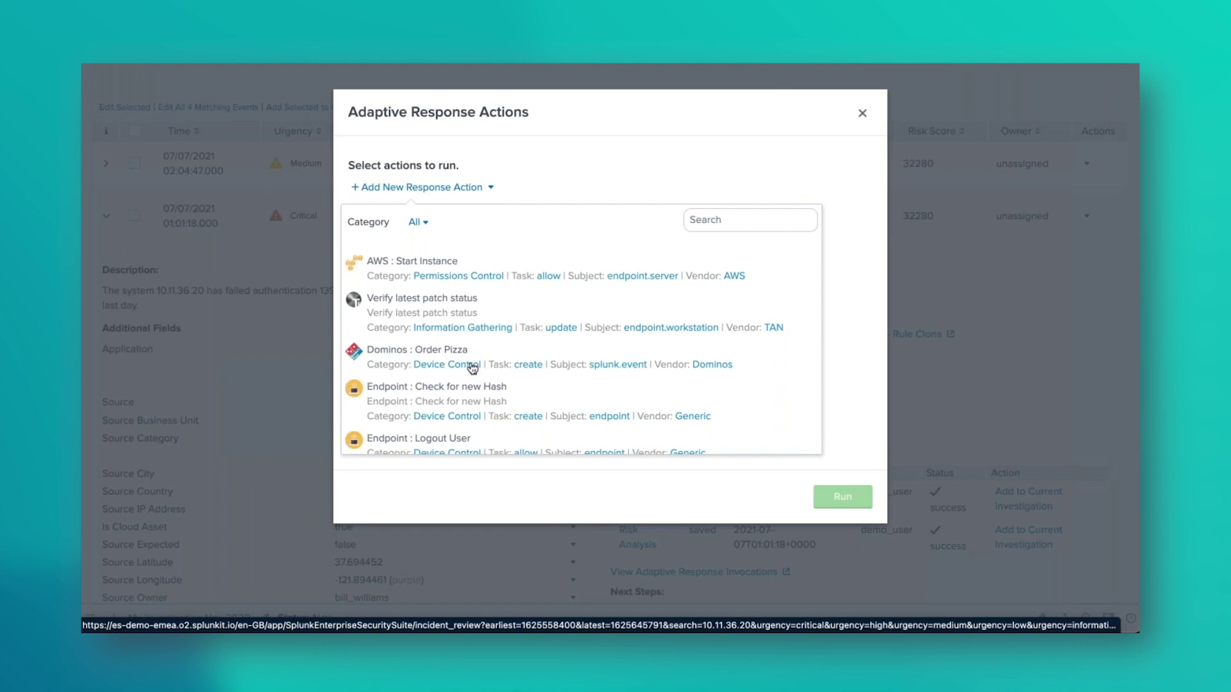
scroll(477, 411, "down", 5)
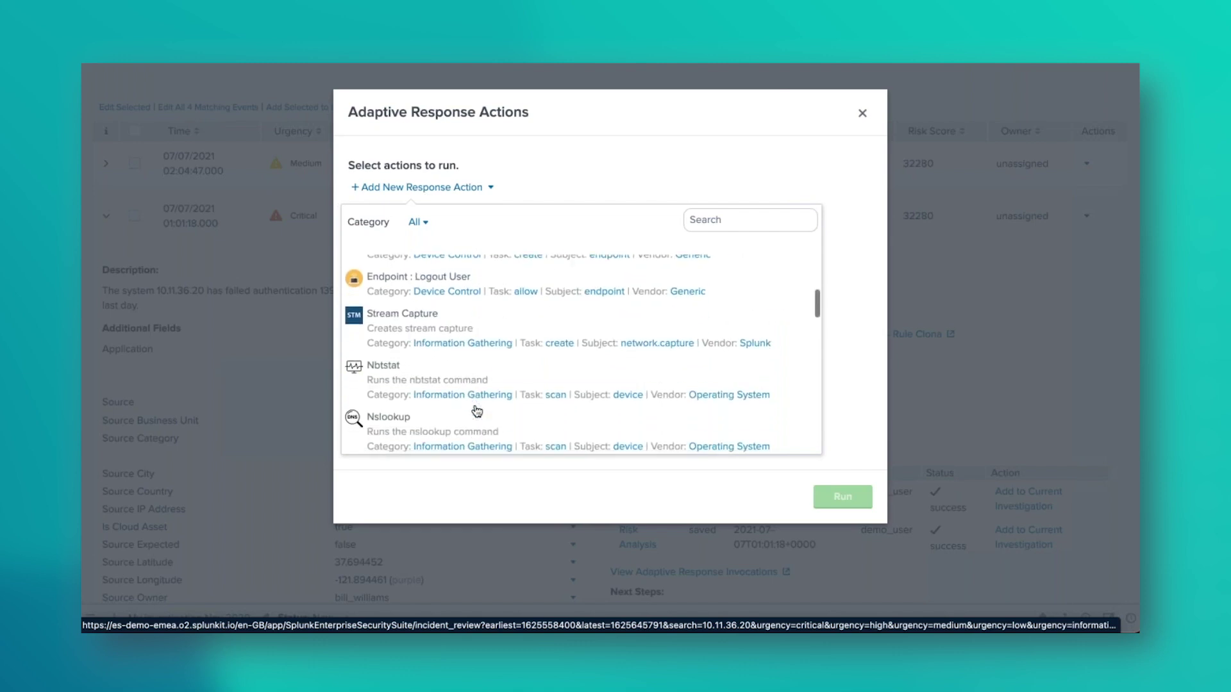
scroll(477, 411, "down", 5)
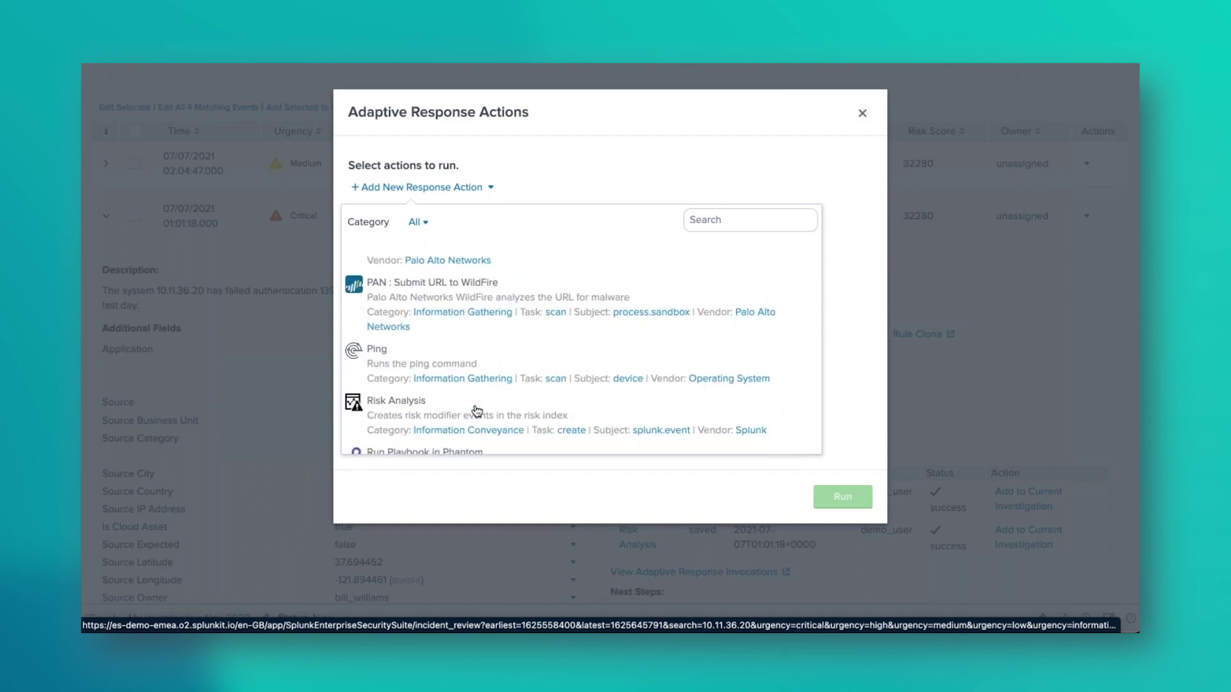
scroll(477, 410, "down", 3)
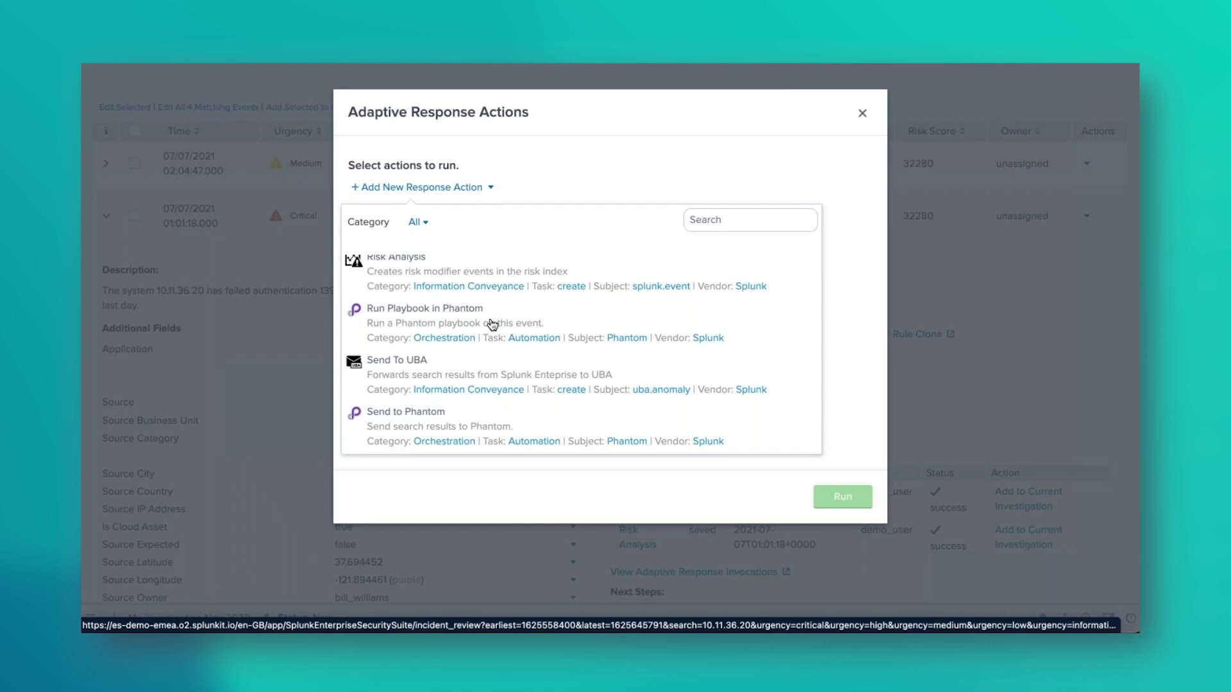
scroll(492, 323, "down", 3)
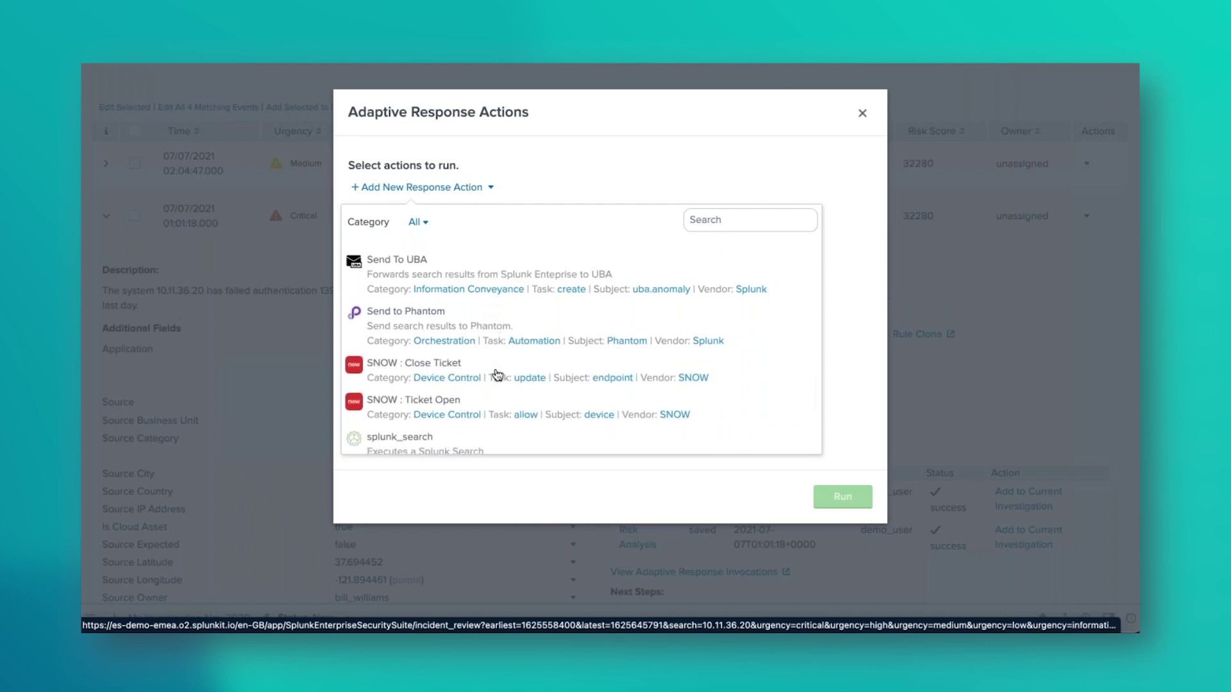
scroll(497, 375, "down", 7)
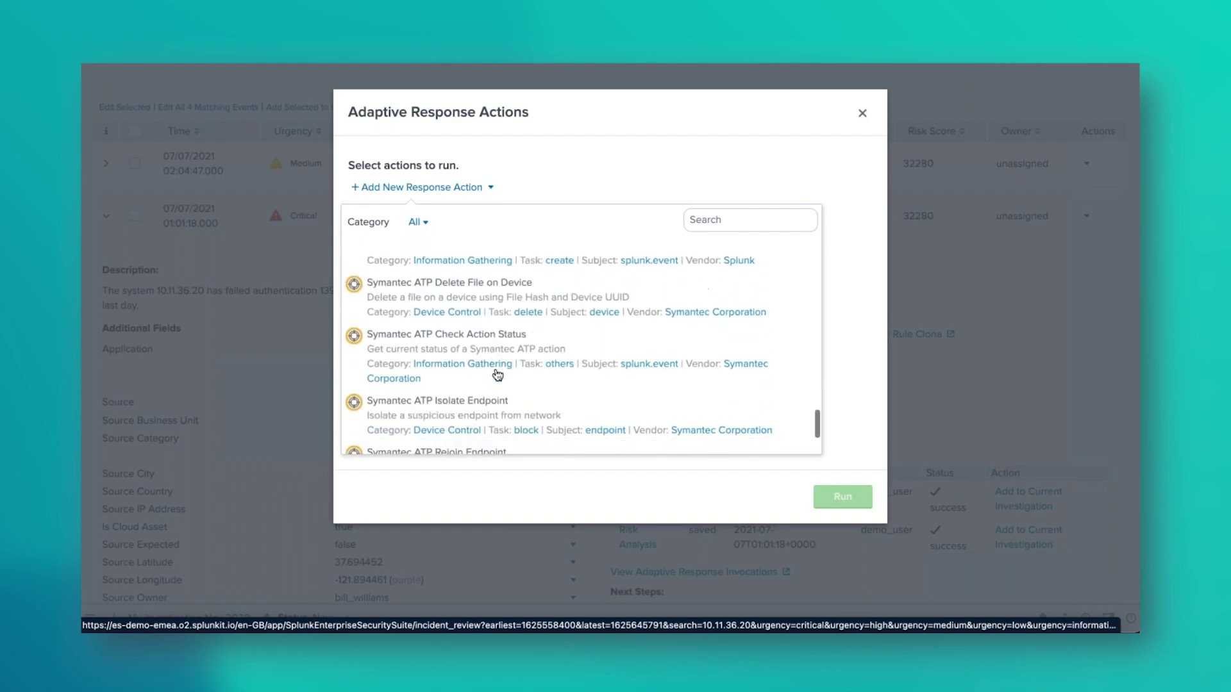
scroll(497, 375, "down", 5)
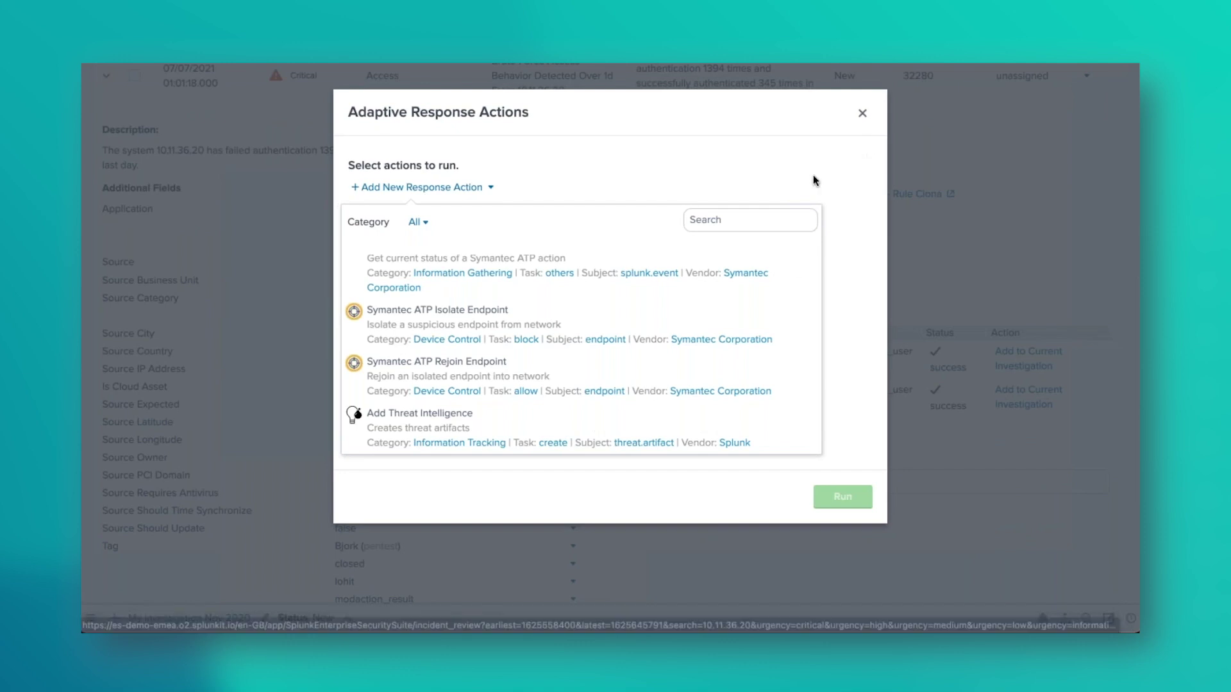
left_click(863, 114)
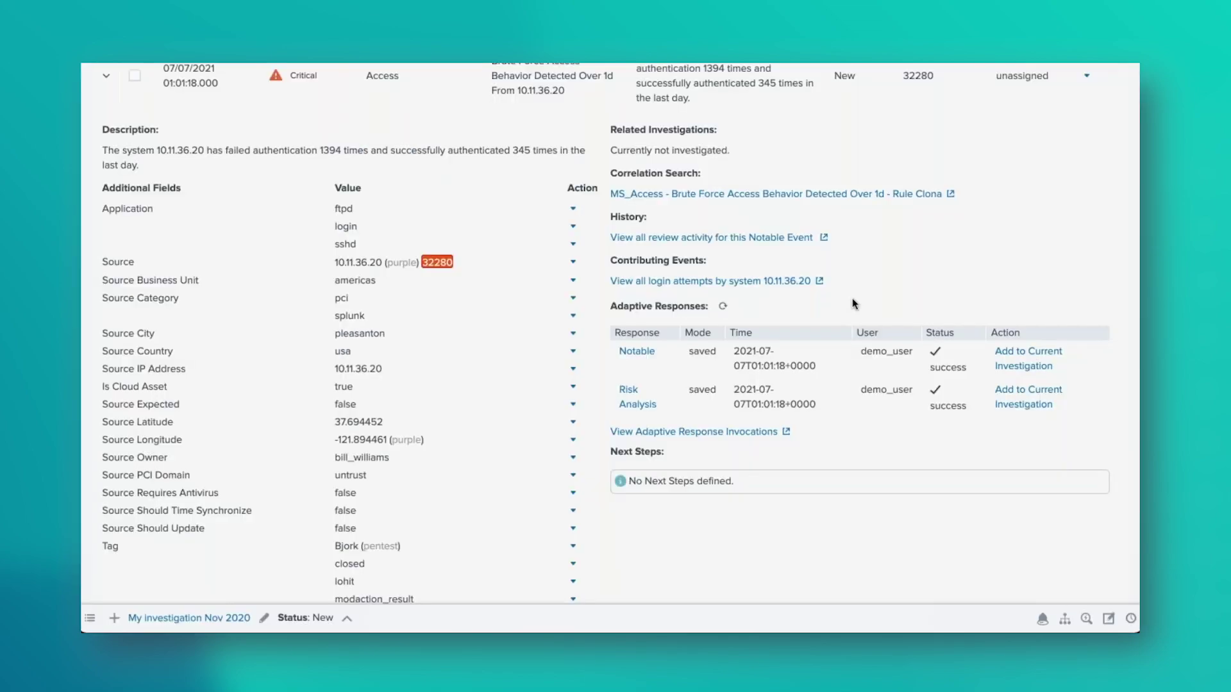
- Look through the actions available for the critical event's Source value, from Edit Tags to Web Search (as source)
scroll(854, 303, "up", 5)
scroll(854, 303, "up", 4)
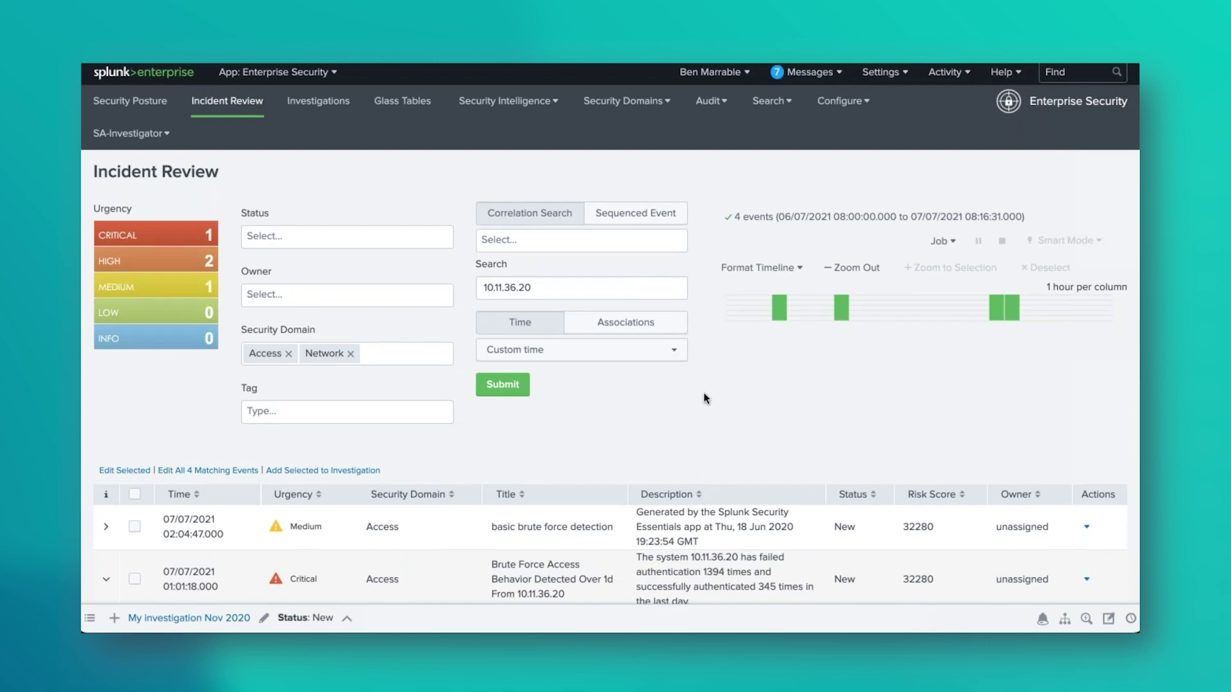
scroll(460, 520, "down", 1)
scroll(487, 445, "down", 5)
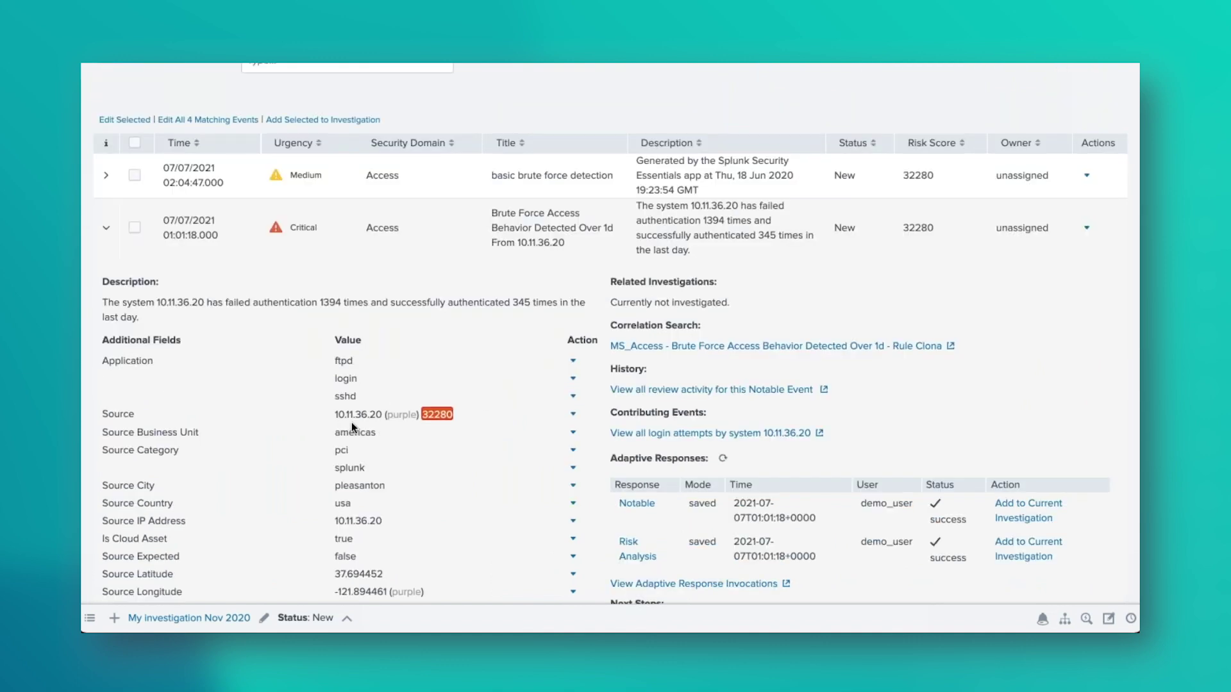
left_click(573, 414)
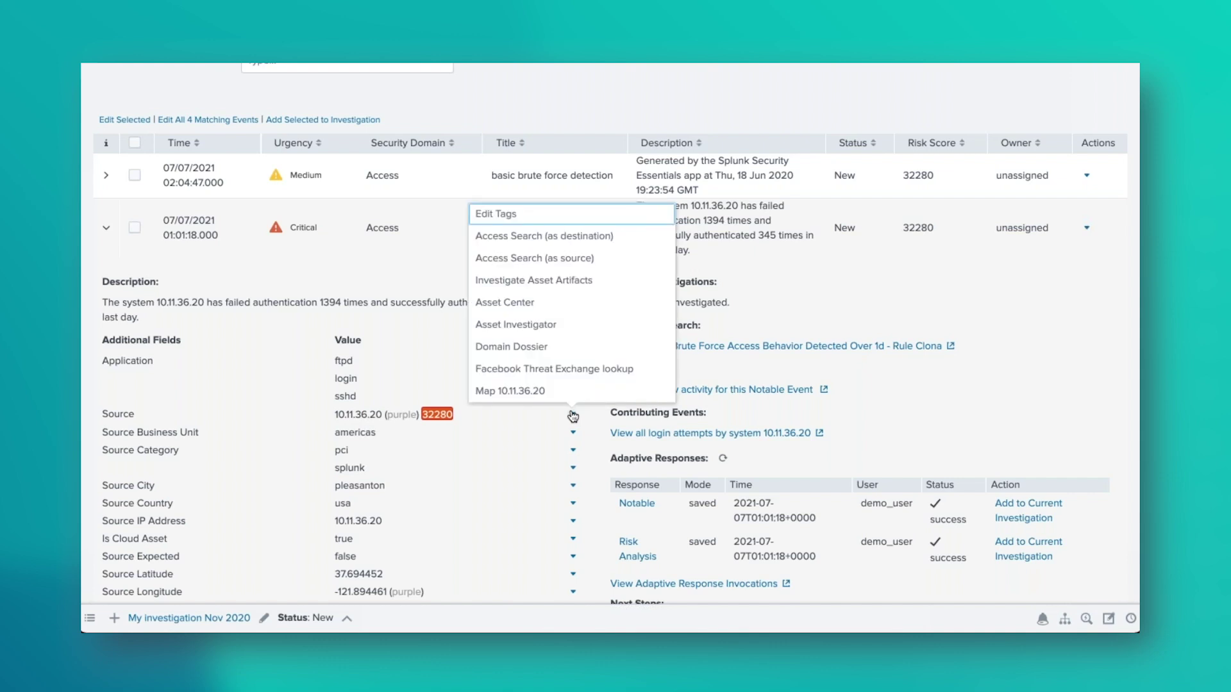
scroll(597, 317, "down", 1)
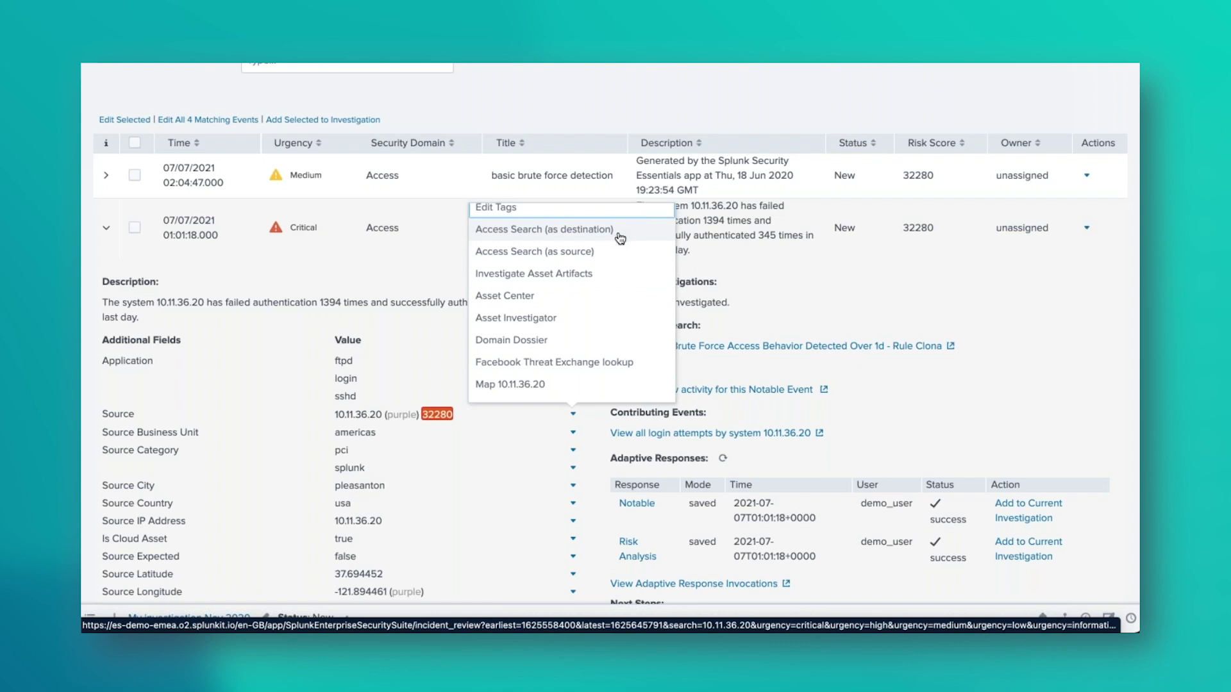
scroll(613, 259, "down", 5)
scroll(602, 261, "down", 2)
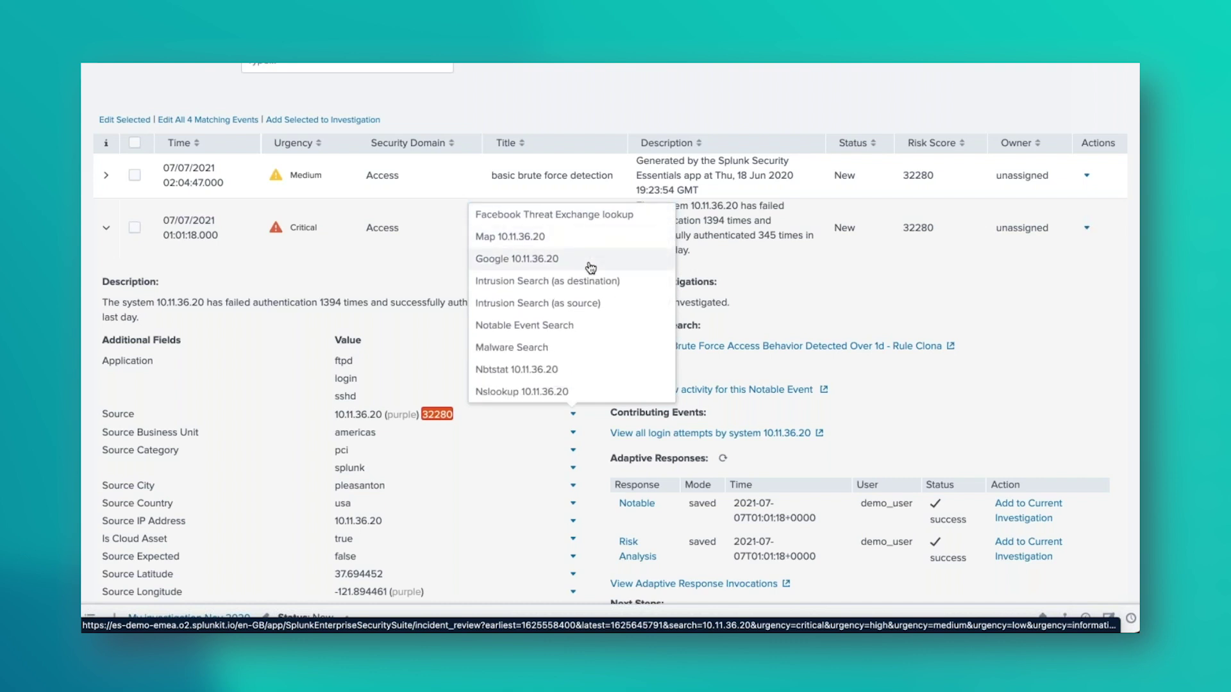
scroll(590, 266, "down", 1)
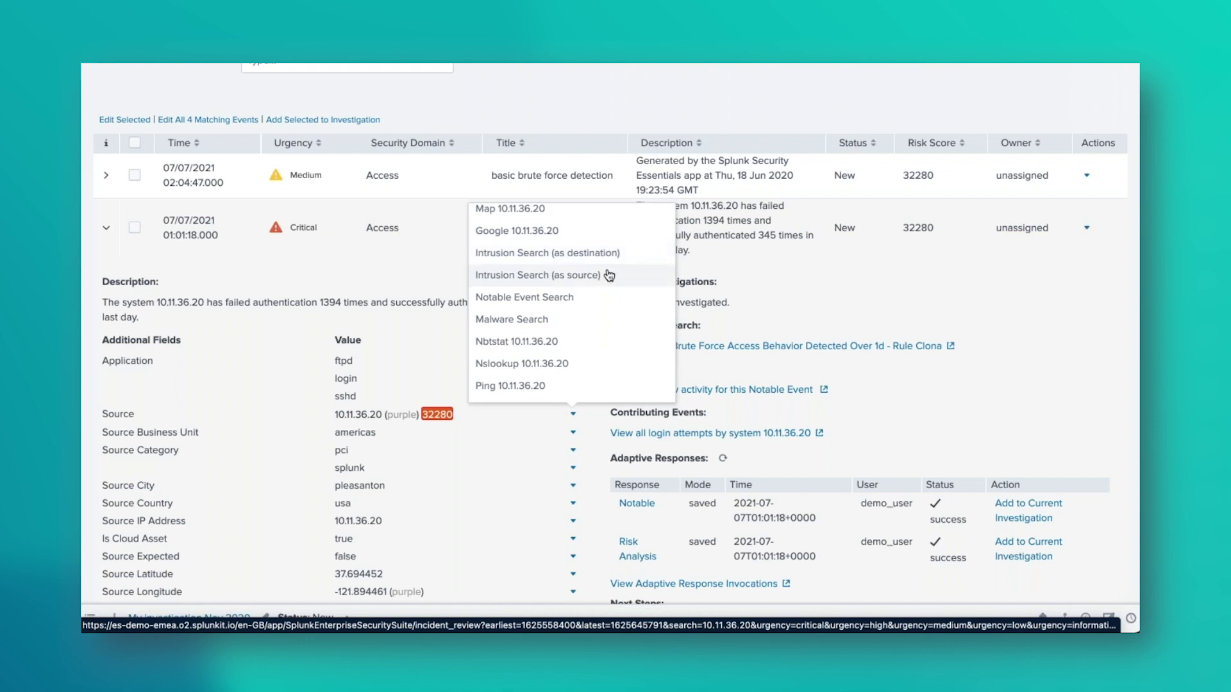
scroll(605, 270, "down", 3)
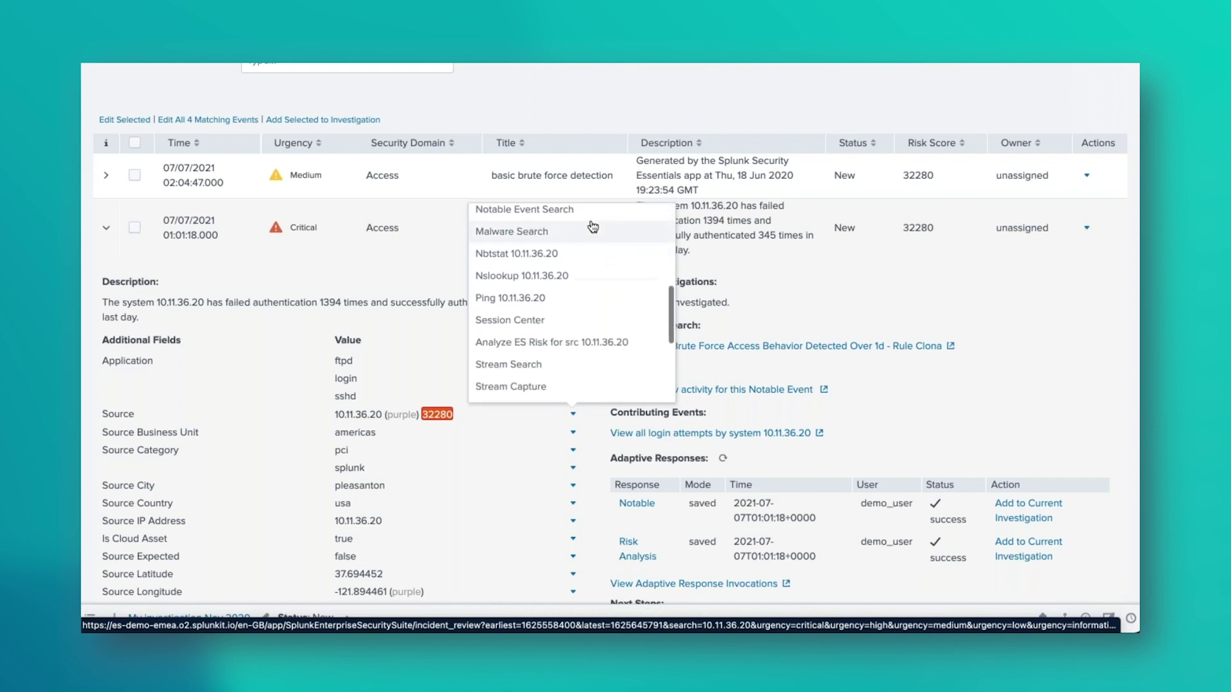
scroll(600, 285, "down", 3)
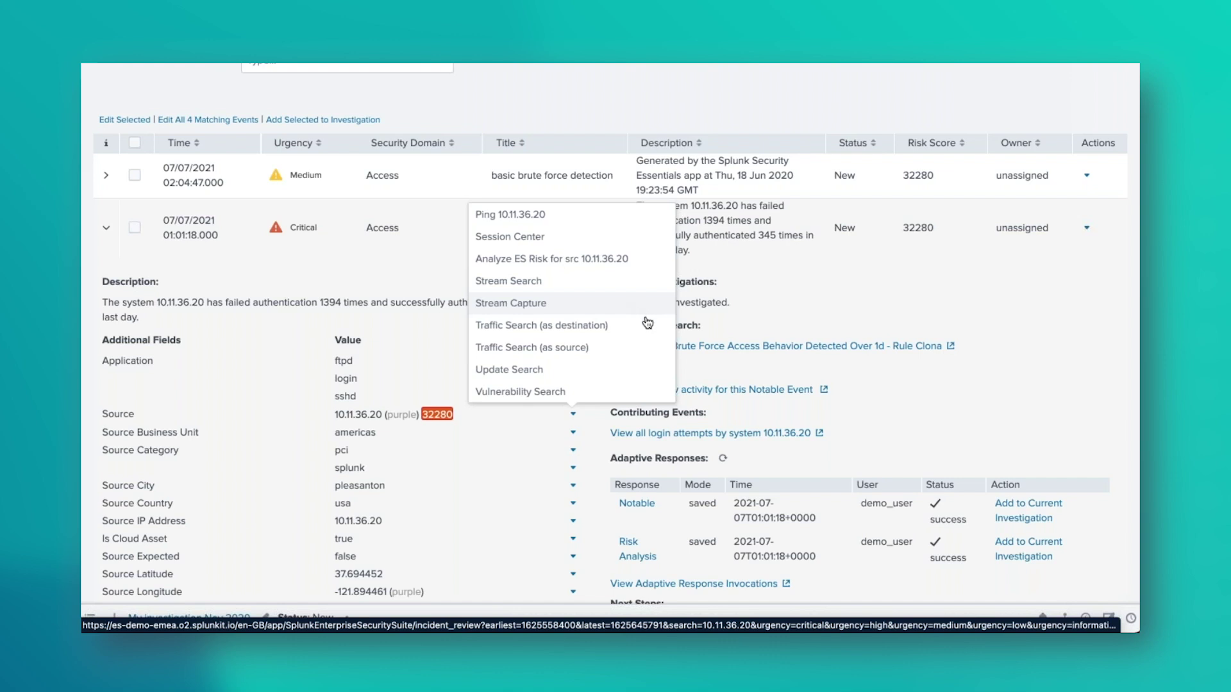
scroll(648, 322, "down", 2)
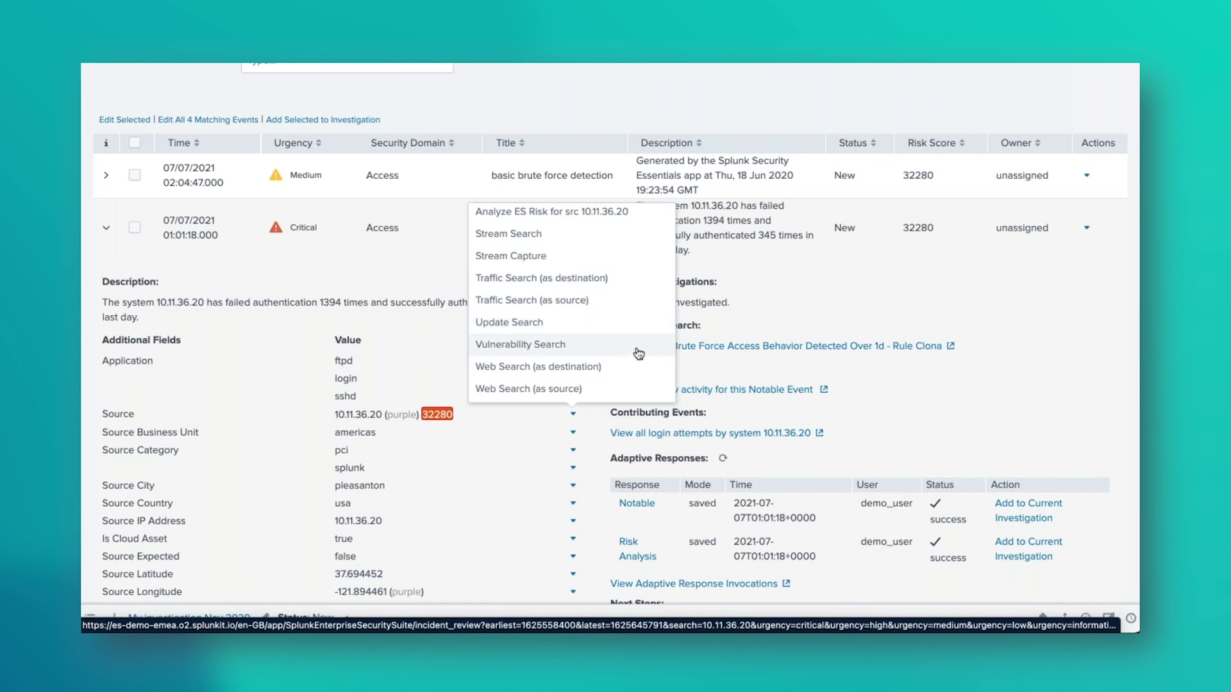
- Open the critical event's source 10.11.36.20 in Asset Investigator
scroll(638, 352, "up", 5)
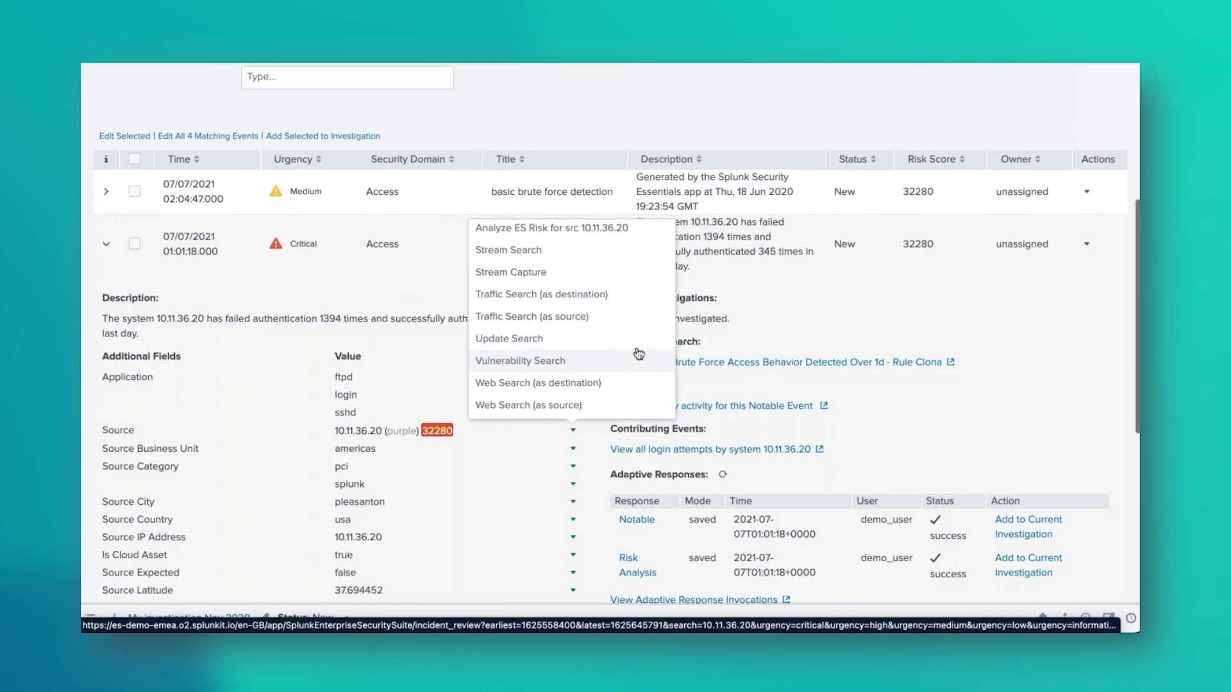
scroll(593, 331, "up", 8)
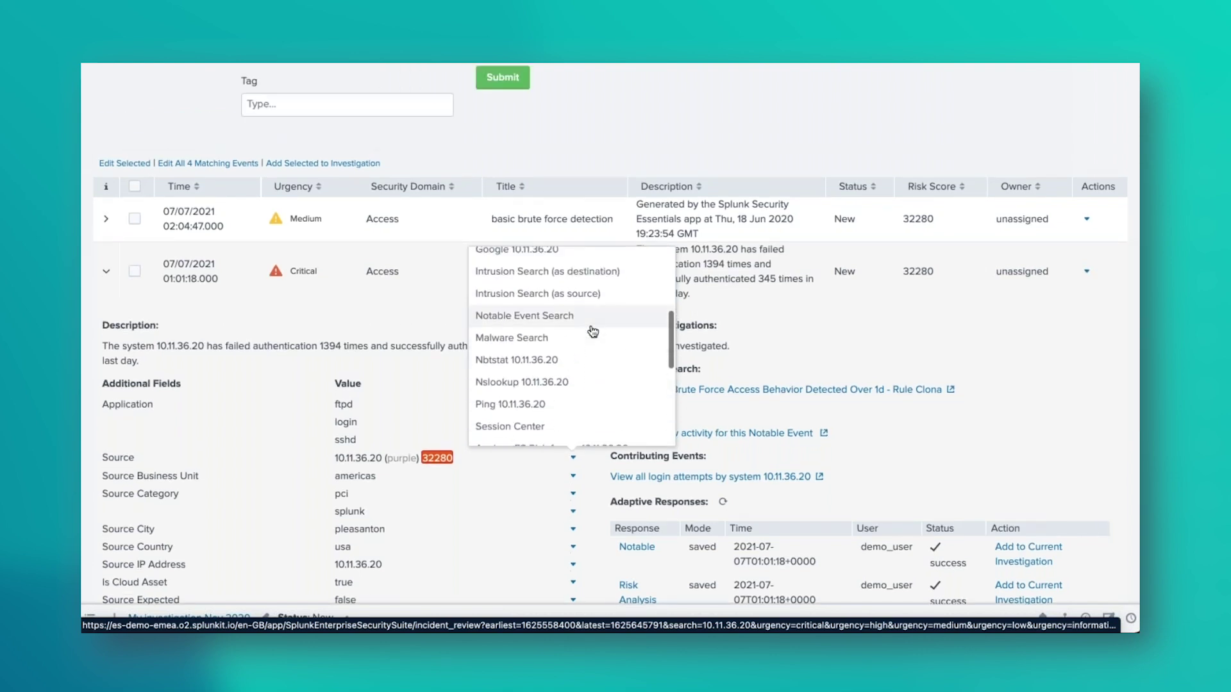
scroll(593, 331, "up", 1)
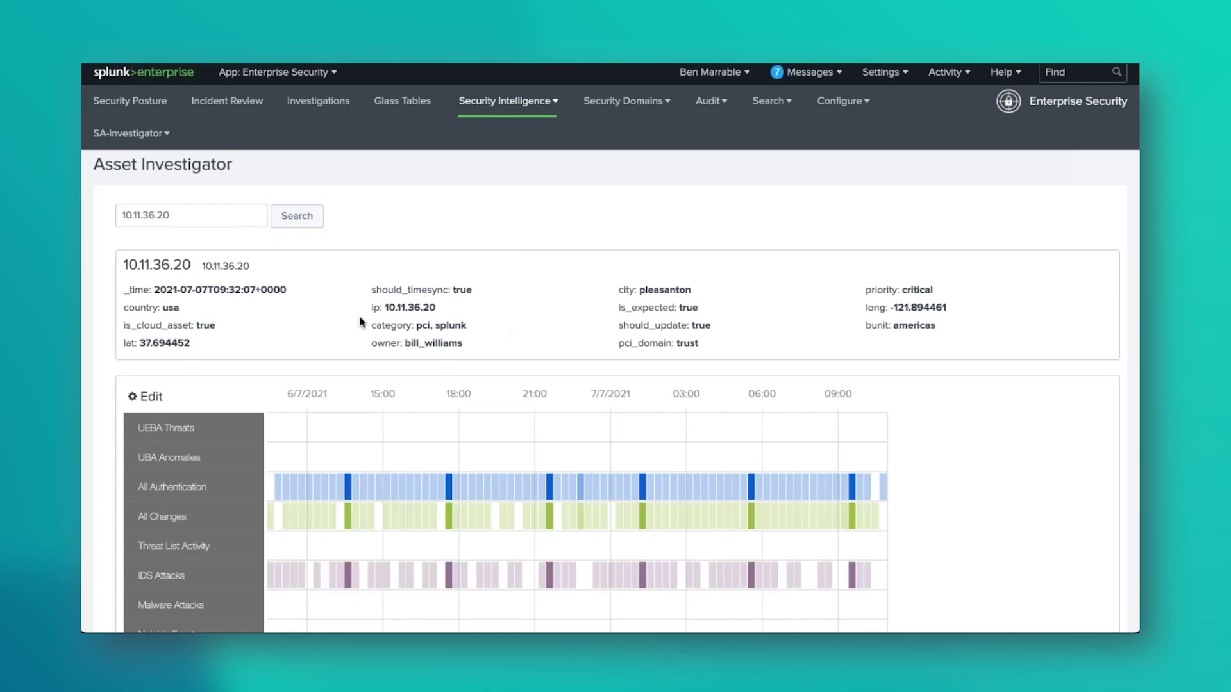
- Examine the asset's details for 10.11.36.20, focusing on its pci_domain, category and priority values
left_click_drag(676, 343, 694, 343)
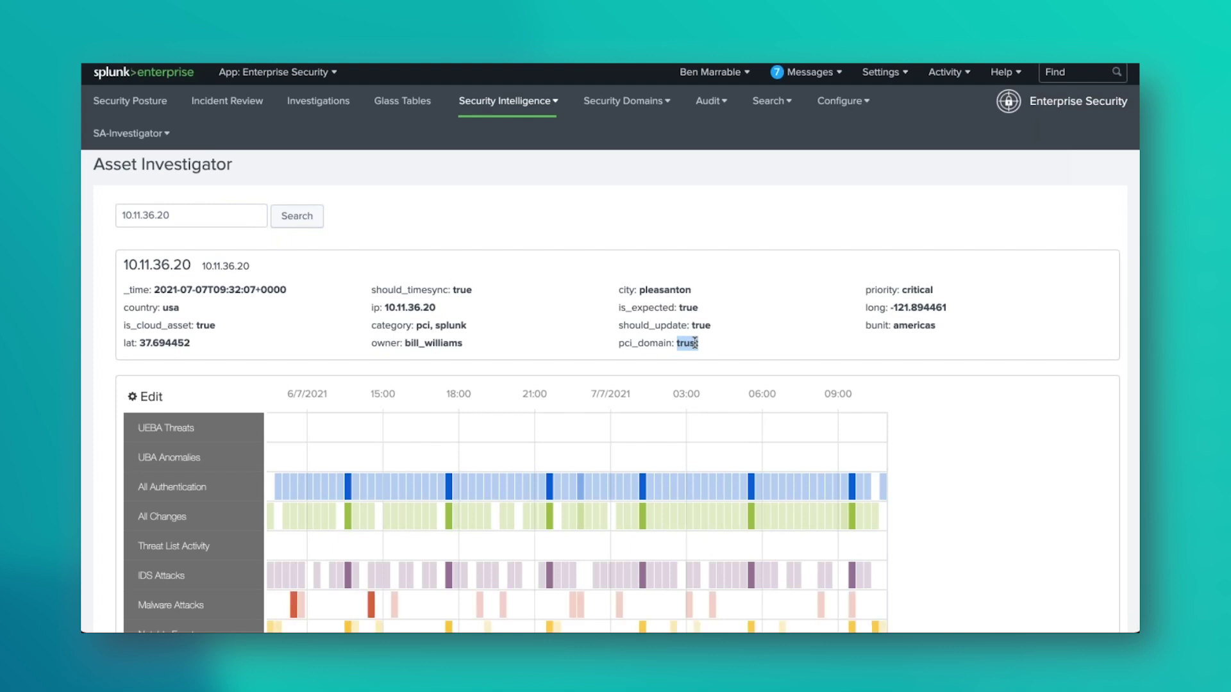
double_click(422, 325)
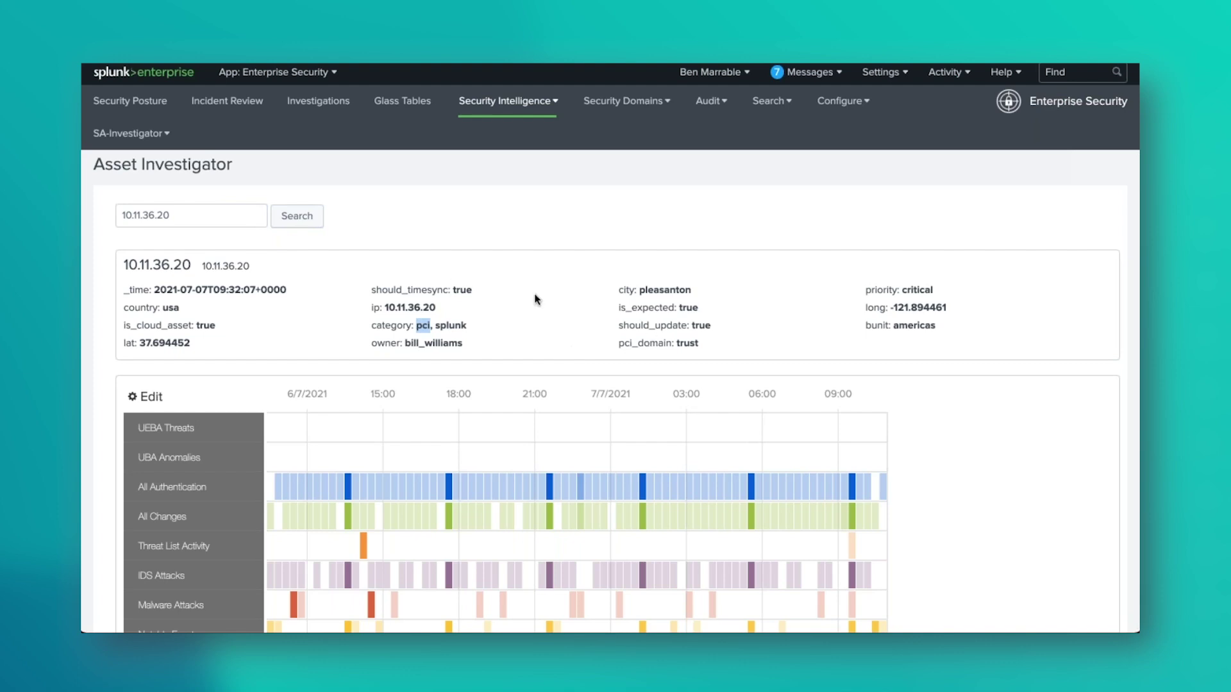
double_click(917, 290)
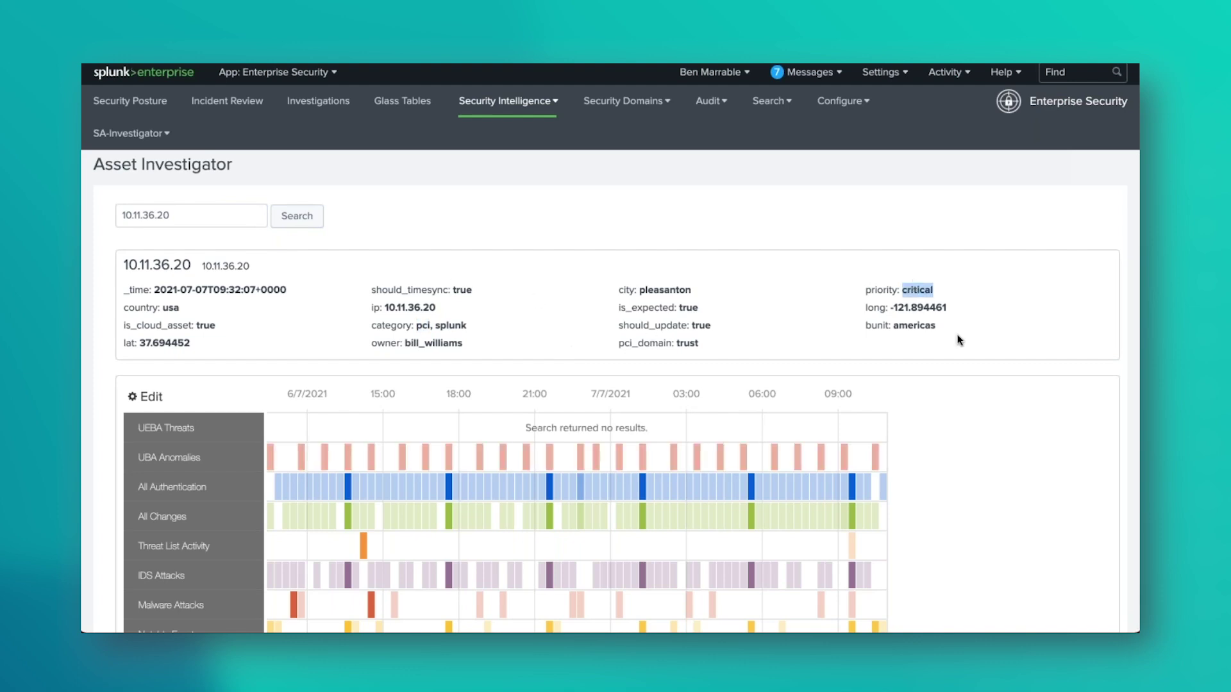
- Examine the asset's activity timeline over the last 24 hours, including the All Authentication and IDS Attacks lanes
scroll(959, 339, "down", 3)
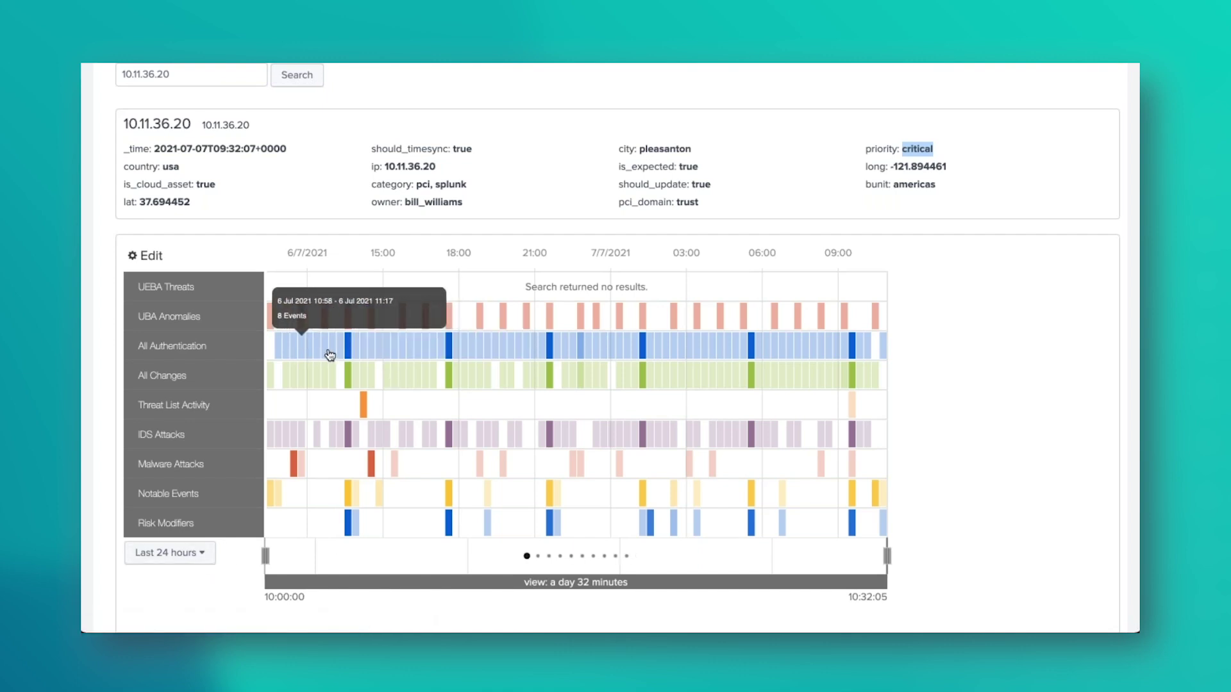
mouse_move(347, 353)
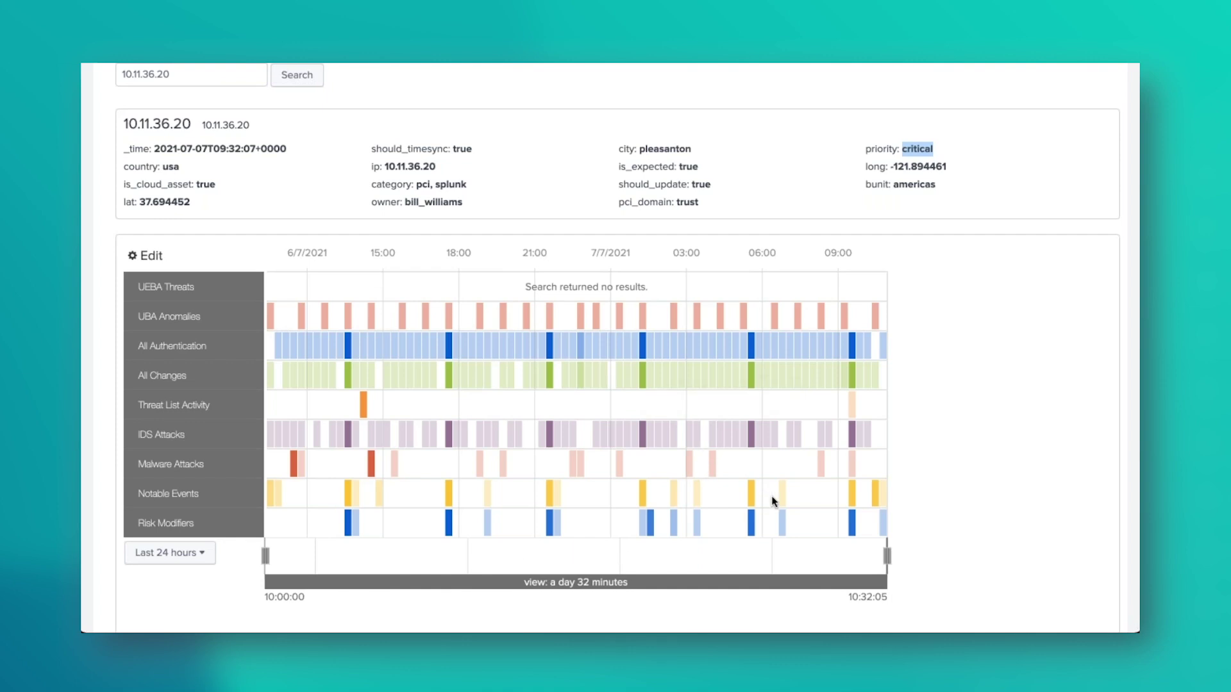
mouse_move(619, 431)
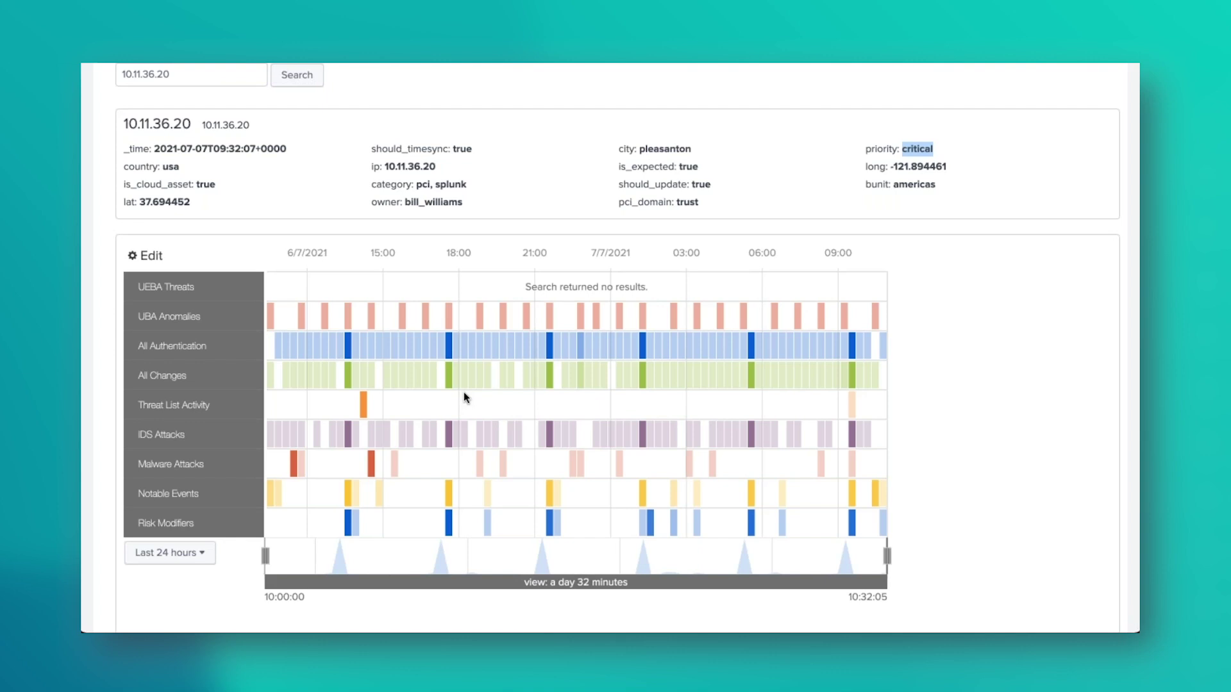
- Select the timeline events from 6 Jul 2021 10:39 to 22:10 across the activity lanes and read through their field details
left_click_drag(292, 322, 566, 505)
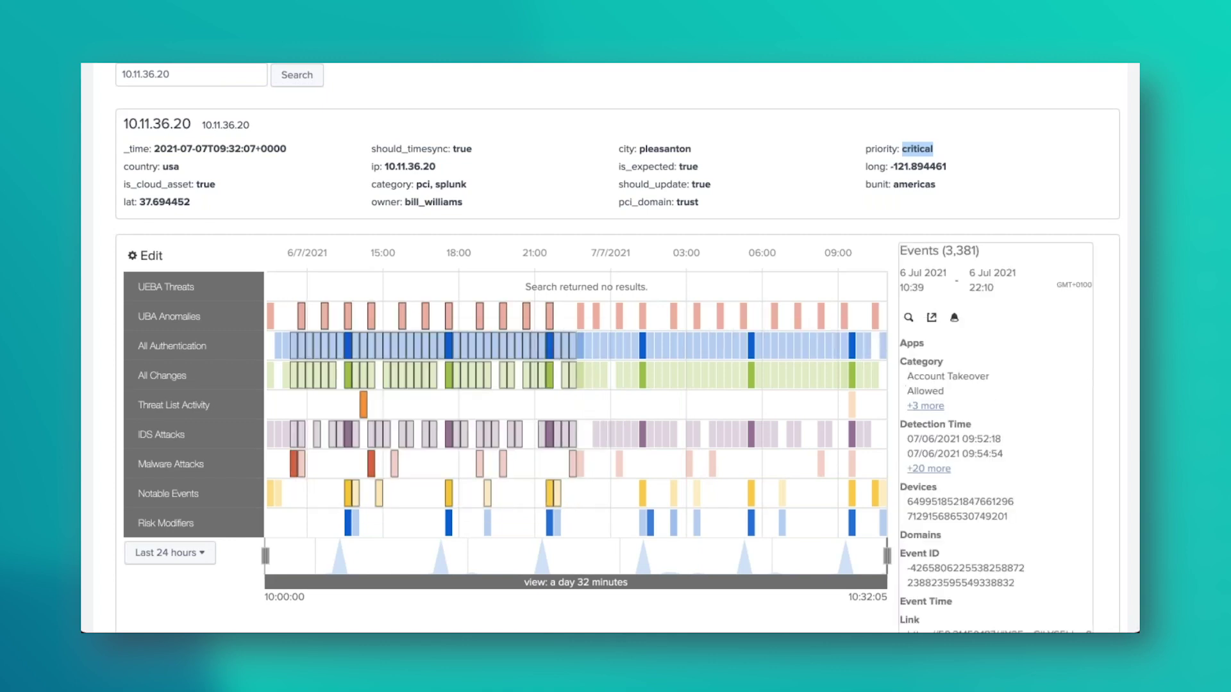
scroll(997, 438, "down", 1)
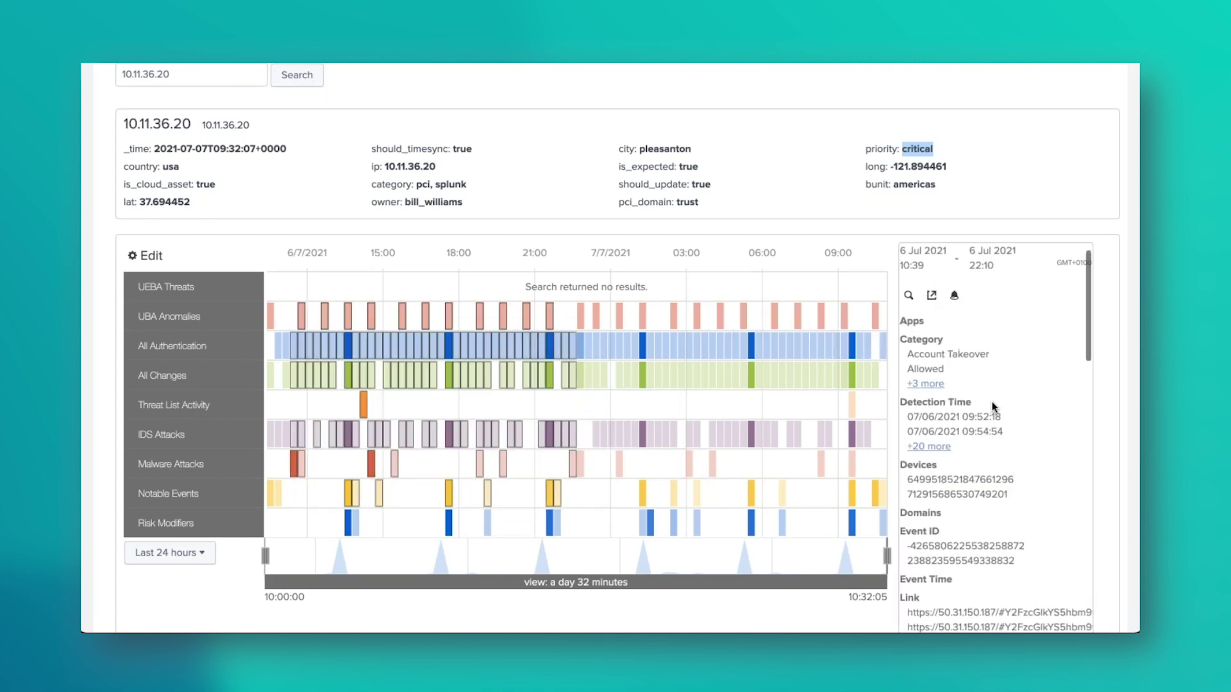
scroll(988, 398, "down", 1)
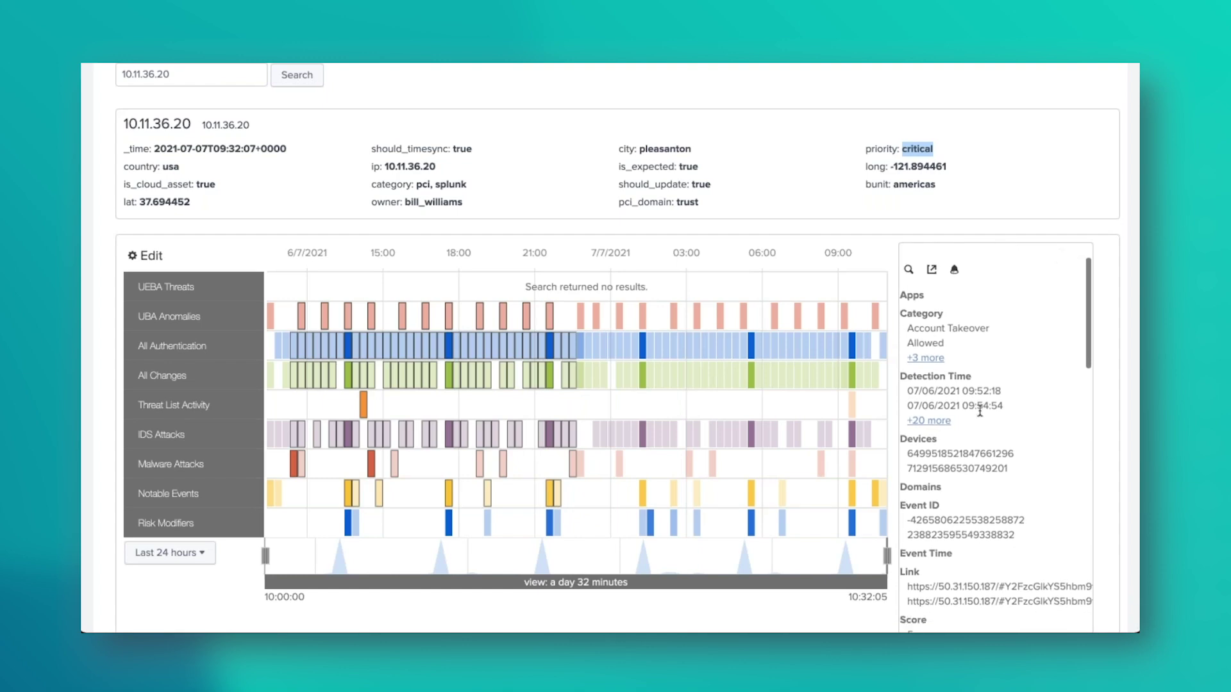
scroll(980, 411, "down", 1)
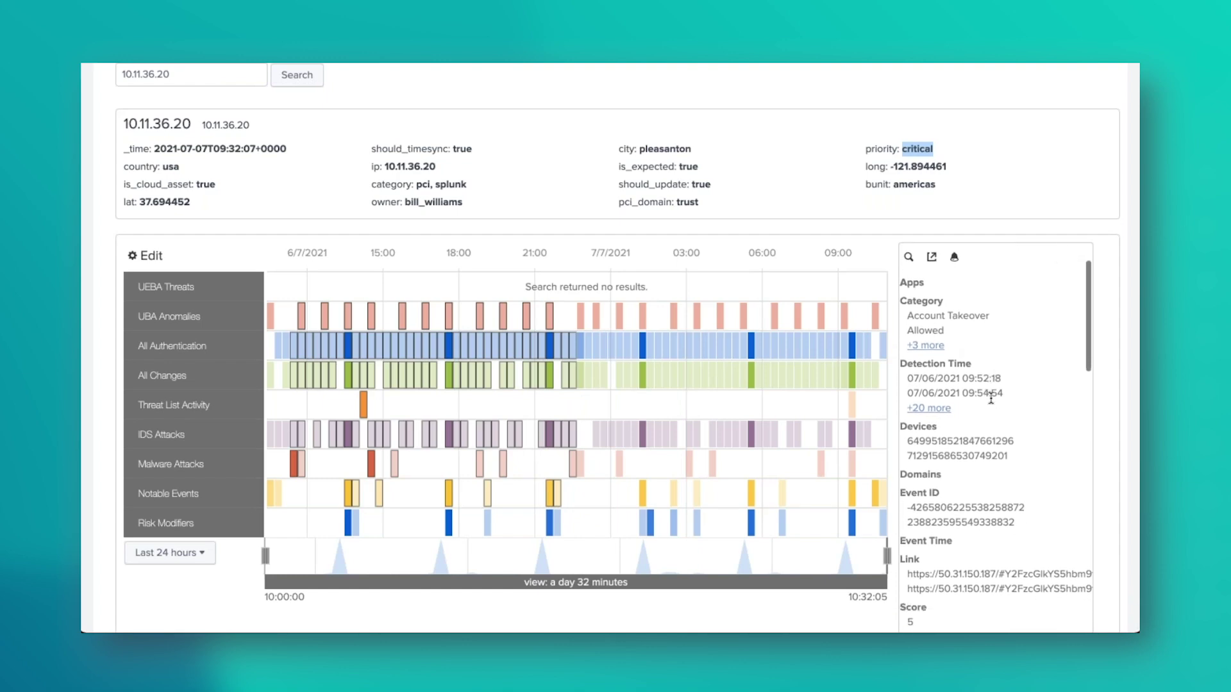
scroll(990, 398, "down", 5)
scroll(996, 436, "down", 8)
scroll(996, 436, "down", 5)
scroll(996, 436, "down", 5)
scroll(996, 435, "down", 6)
scroll(973, 434, "down", 2)
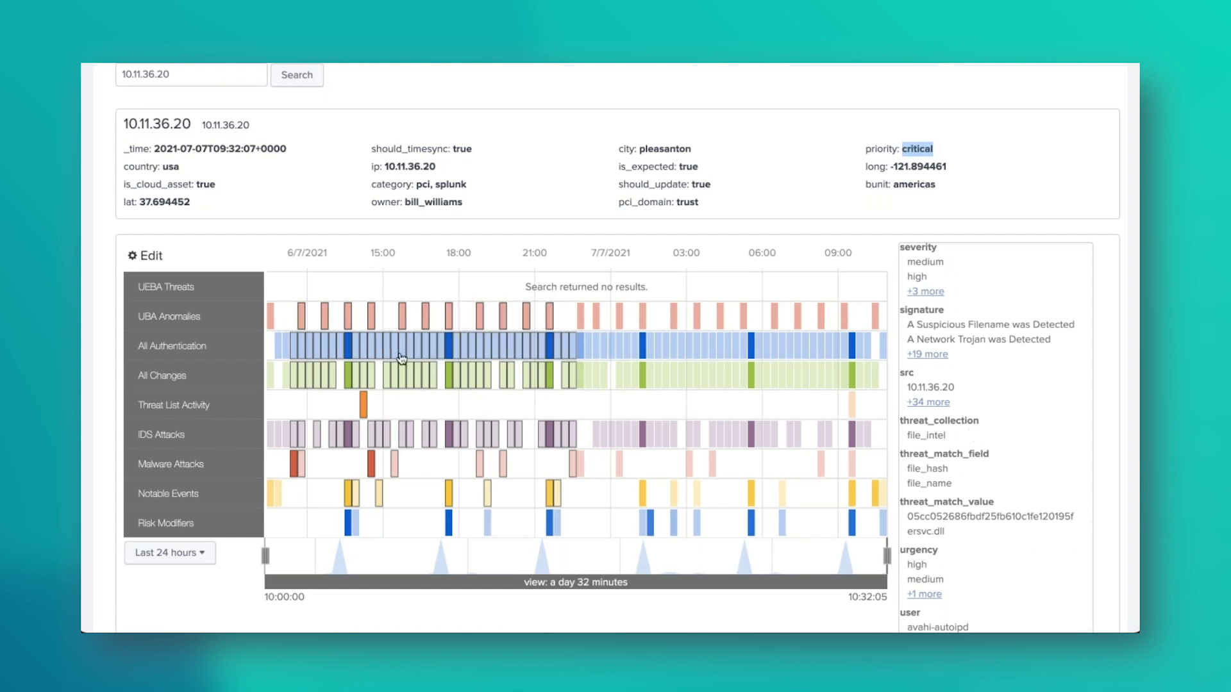
- Exclude one All Changes block from the selected events and display the selection's share link, closing it again after highlighting the URL
left_click(366, 374)
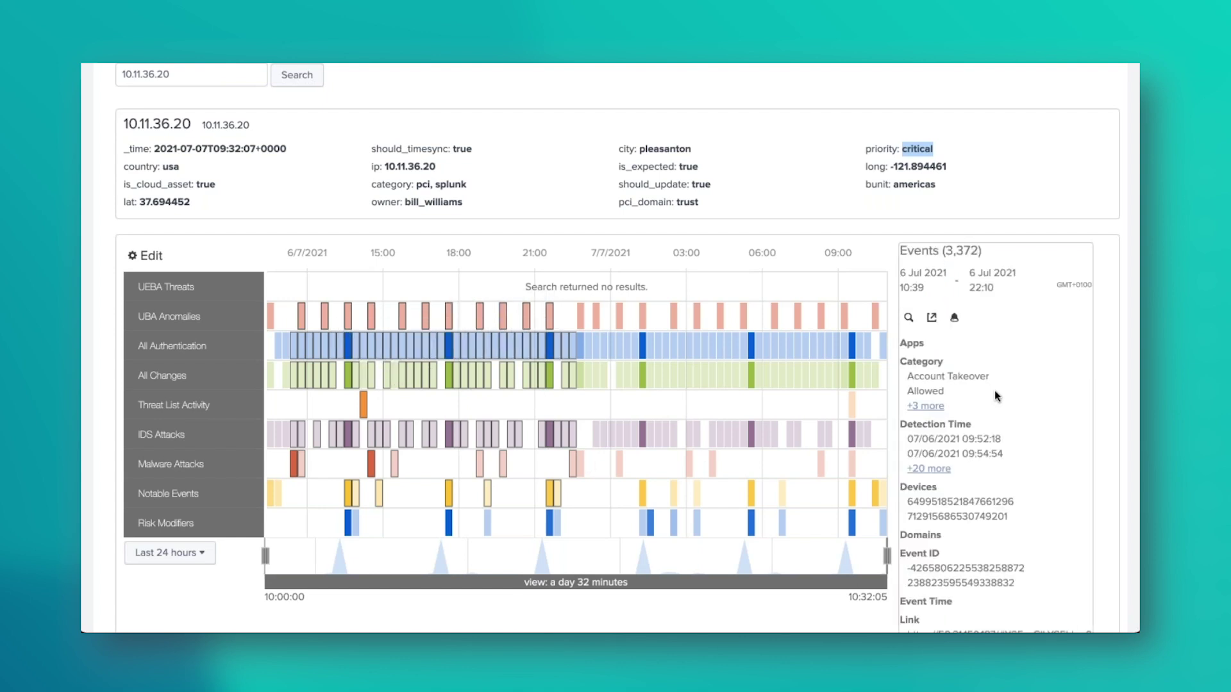
scroll(983, 429, "down", 1)
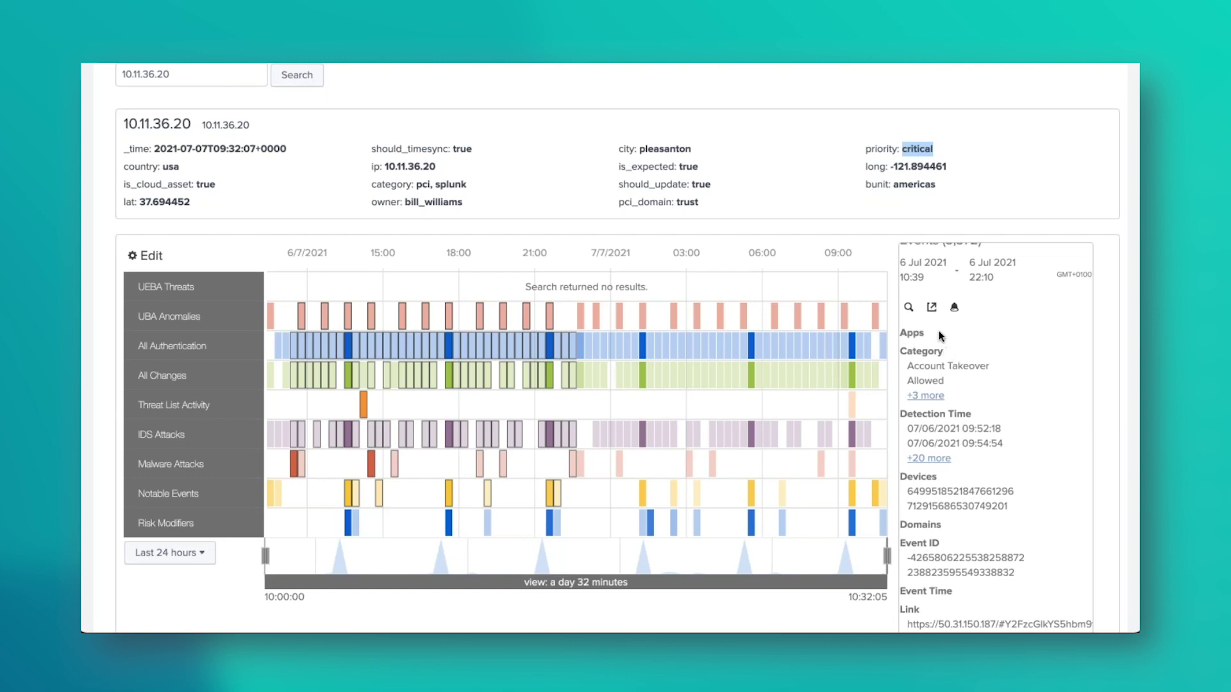
left_click(933, 310)
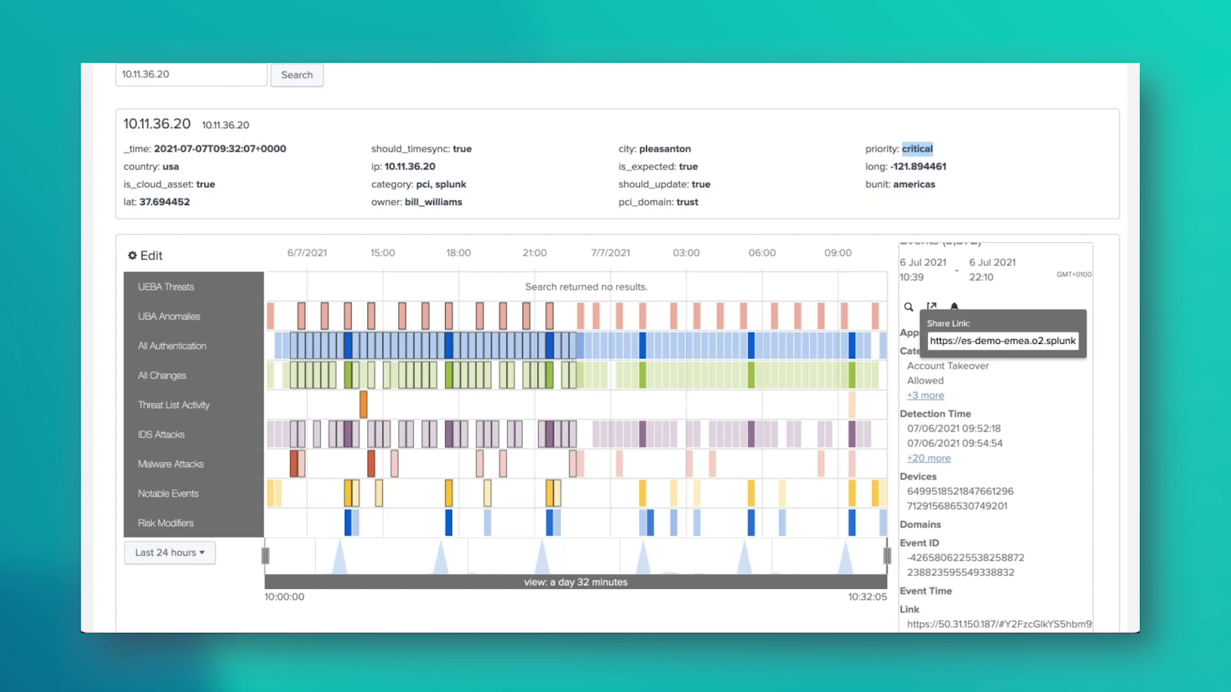
left_click_drag(941, 340, 1090, 348)
left_click(1008, 286)
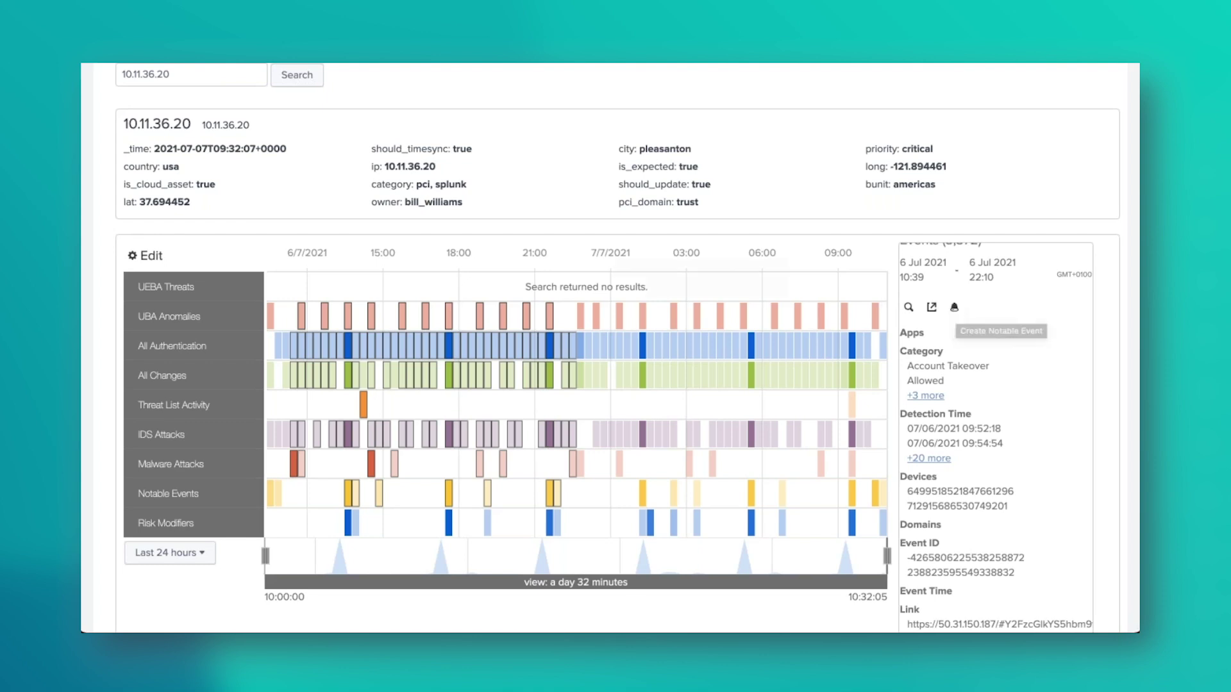
- Return to the details of asset 10.11.36.20 and check its owner
scroll(483, 247, "down", 1)
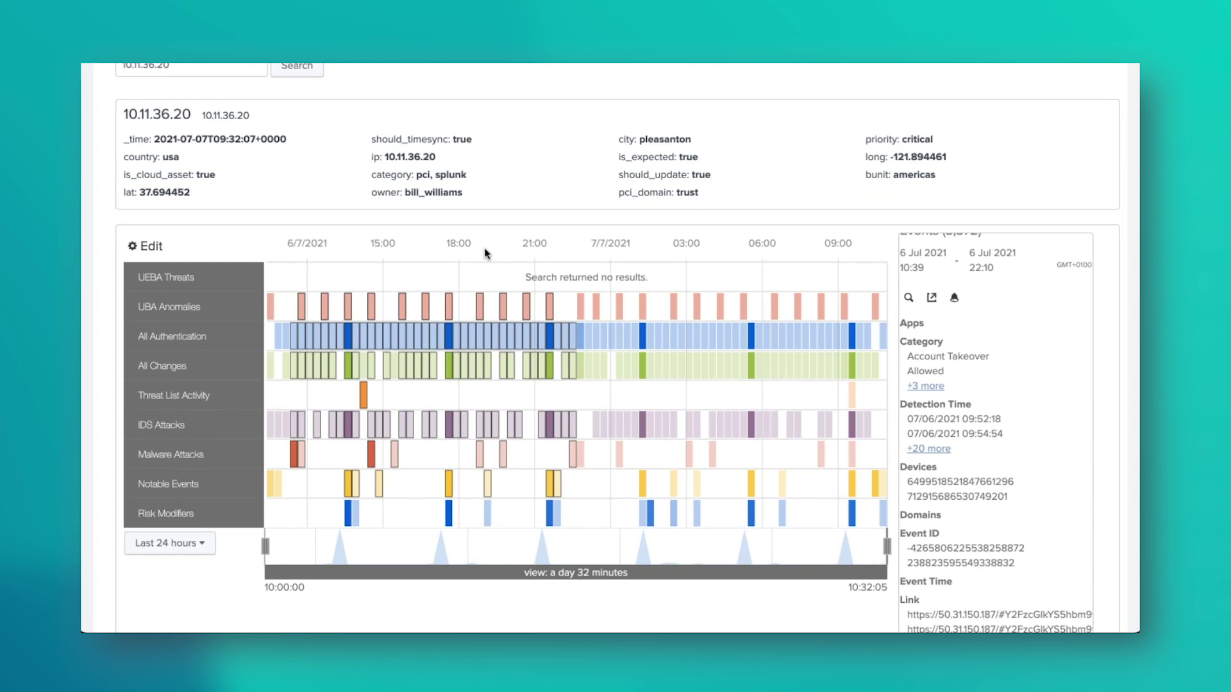
scroll(483, 247, "up", 5)
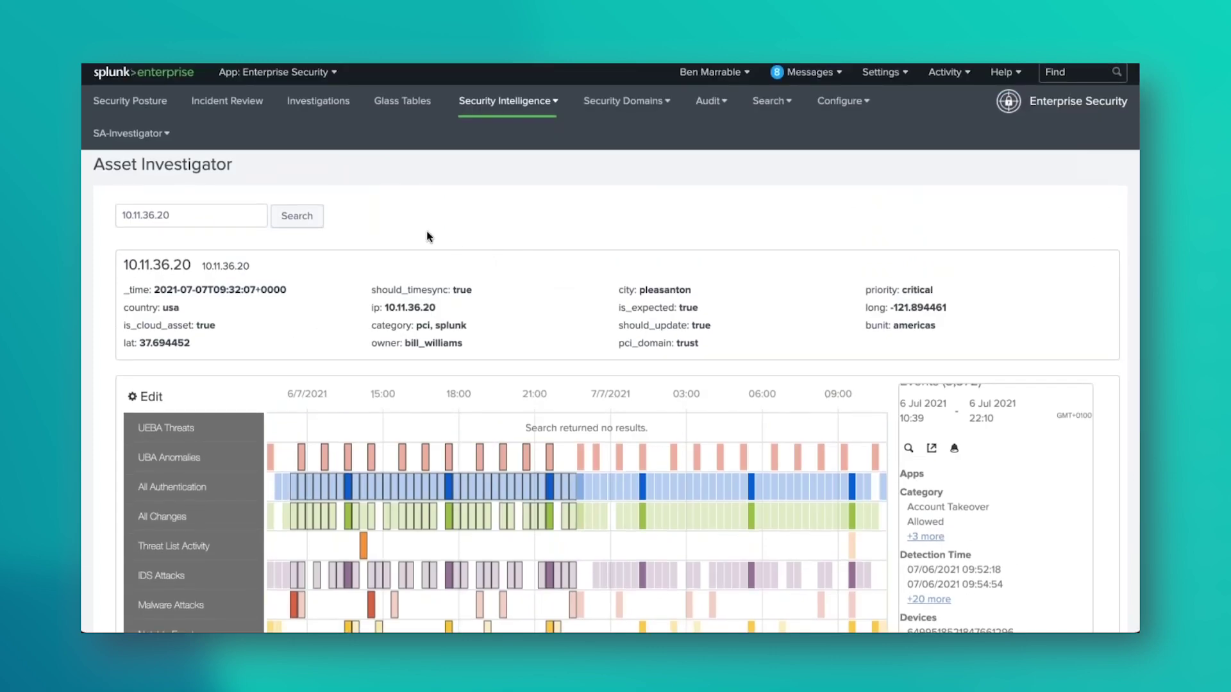
double_click(420, 343)
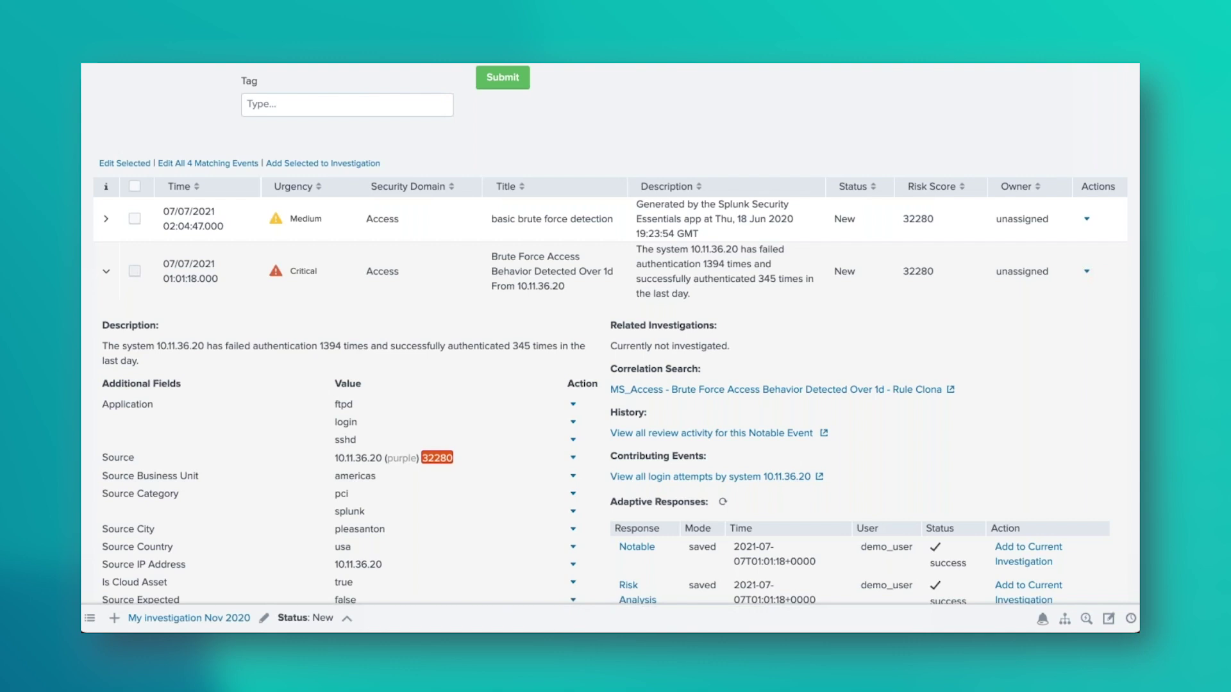
- Start editing the critical brute force event in Incident Review and set its status to In Progress, leaving the urgency unselected
left_click(134, 271)
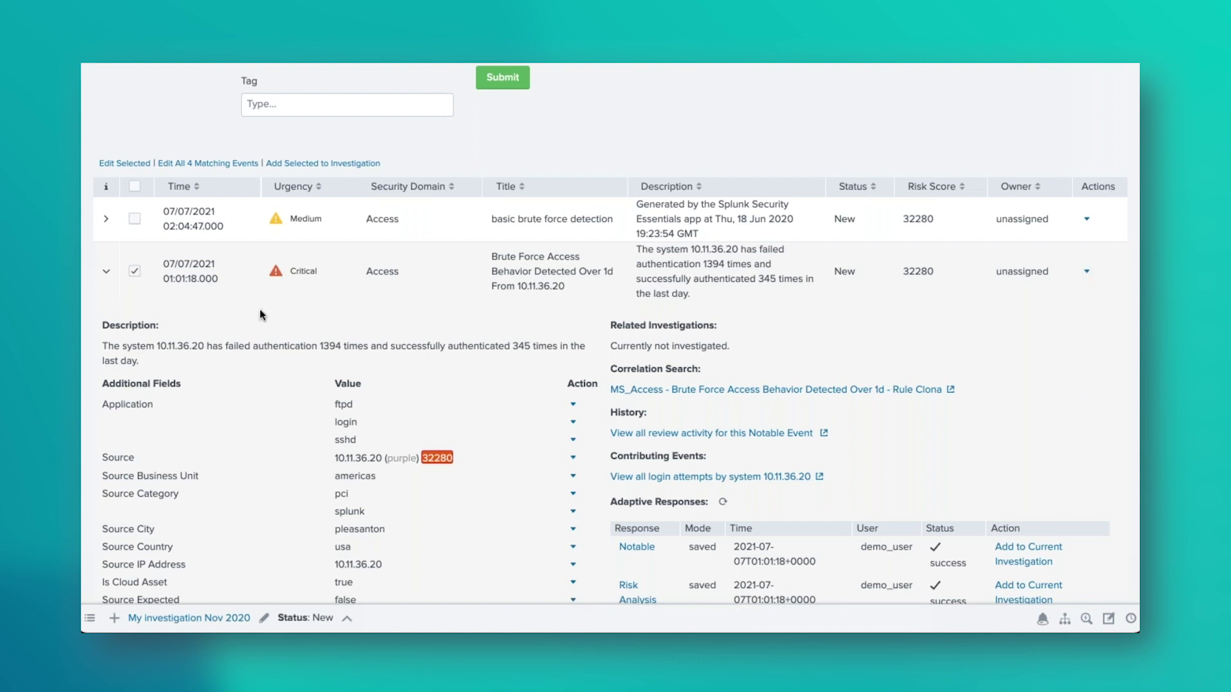
left_click(125, 164)
left_click(634, 174)
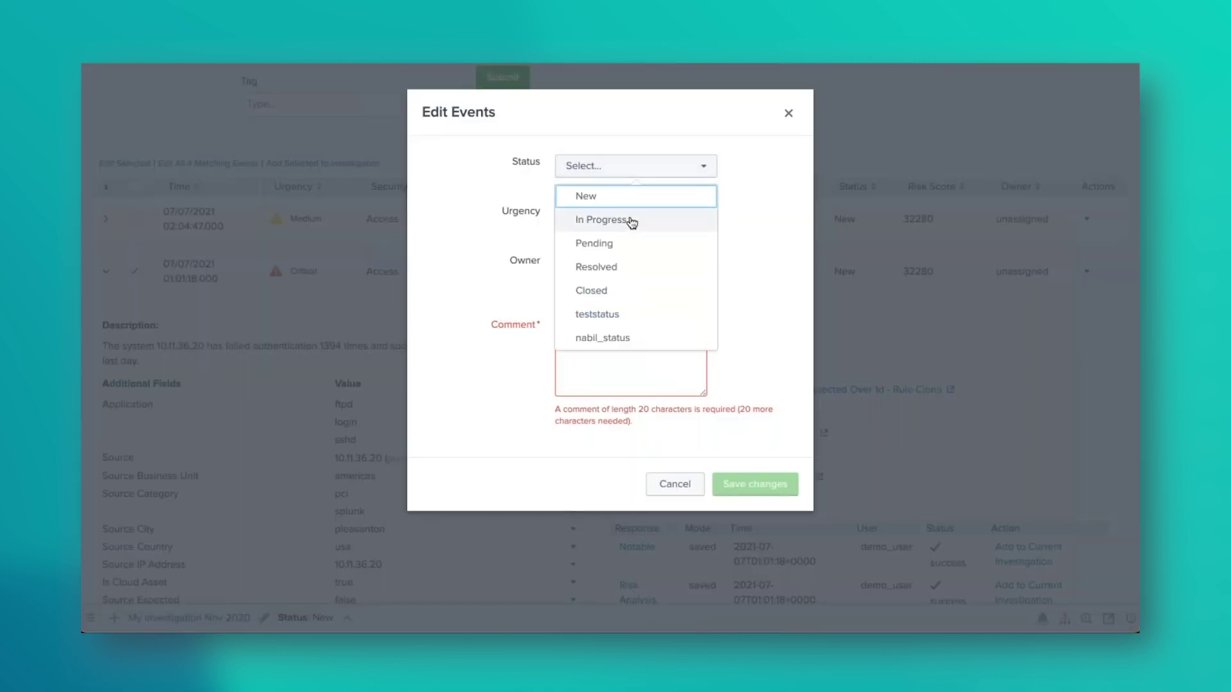
left_click(632, 221)
left_click(632, 222)
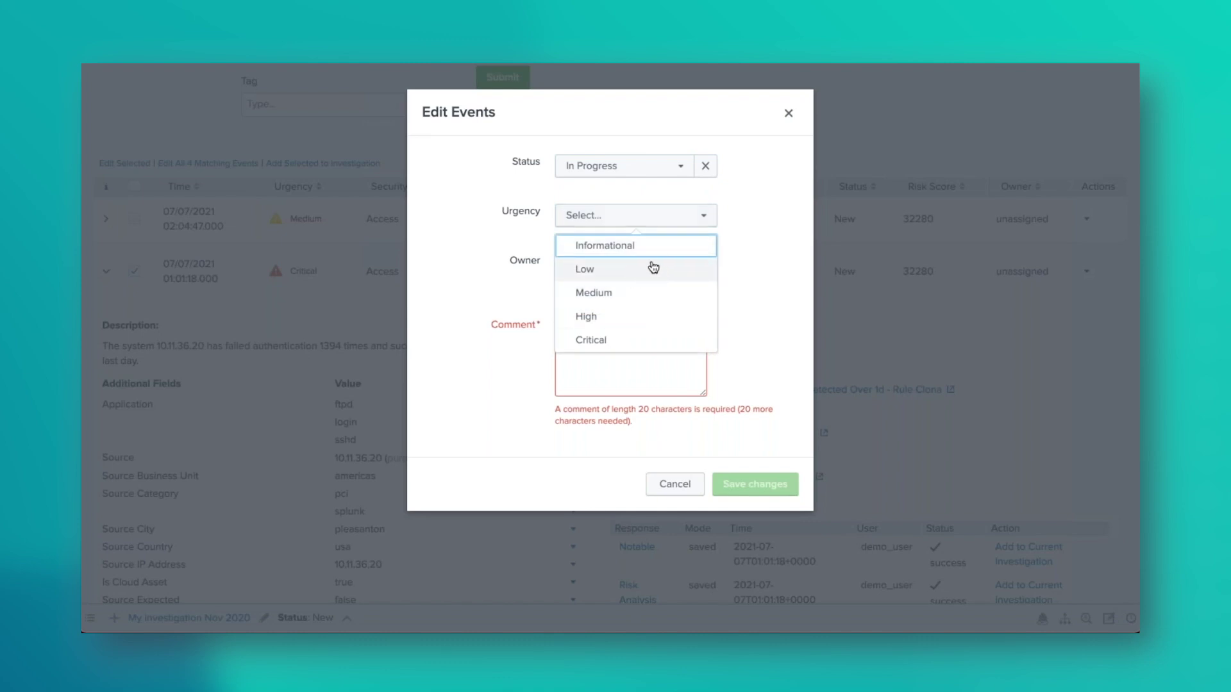
left_click(728, 261)
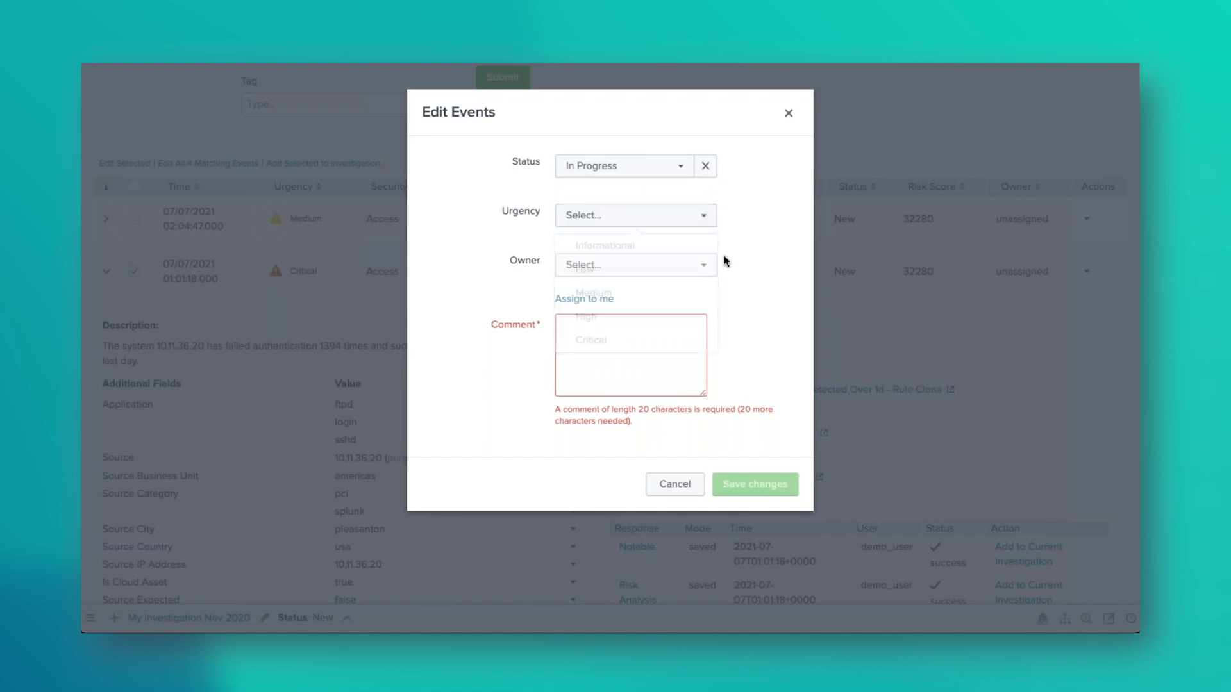
- Assign the event to the signed-in user, add the comment "Looks suspicious 1234" and save the changes
left_click(695, 269)
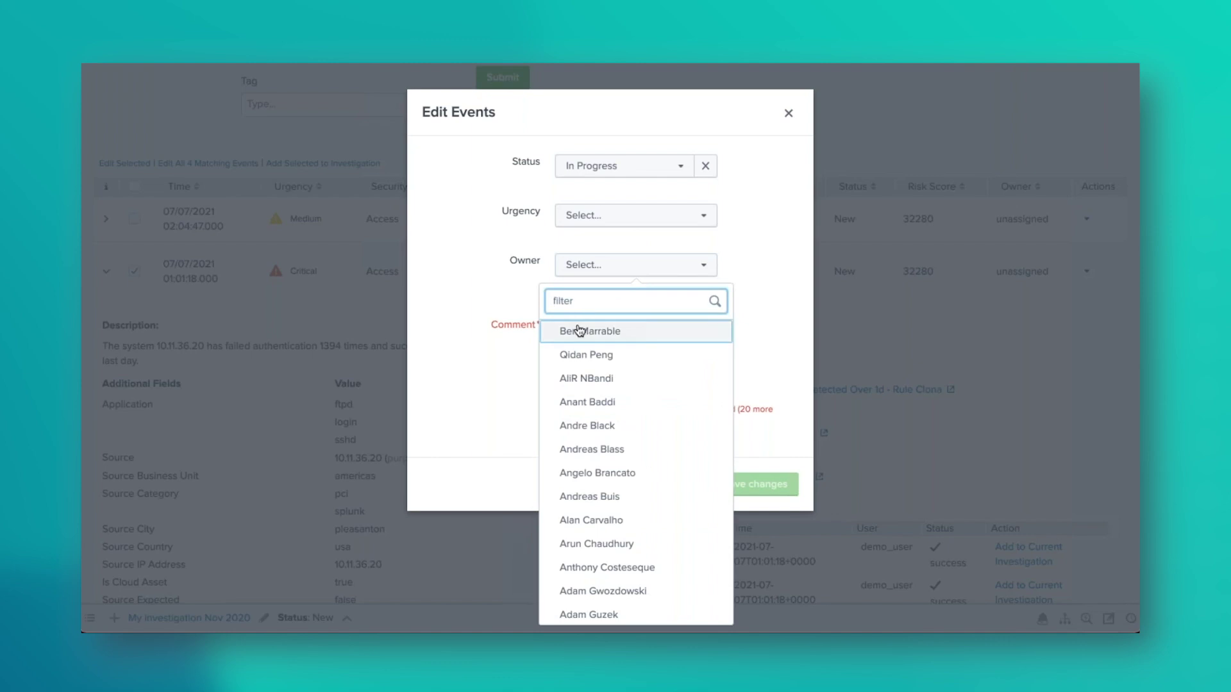
left_click(580, 330)
left_click(638, 326)
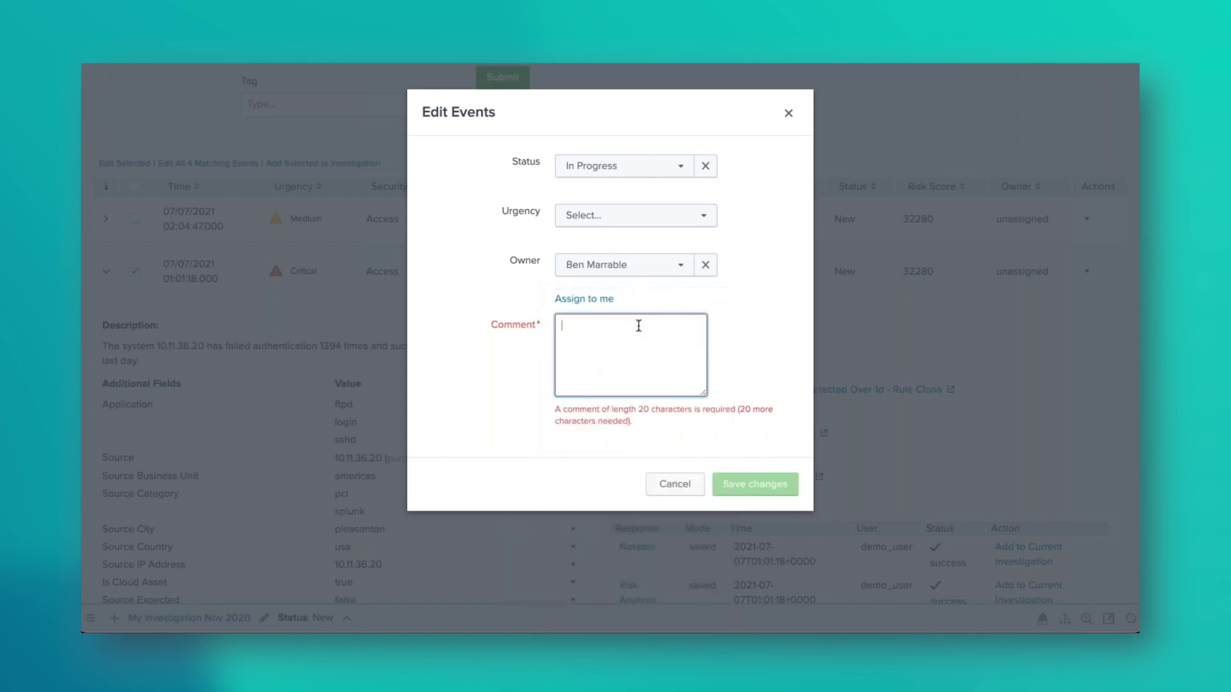
type("Looks suspicious 1234")
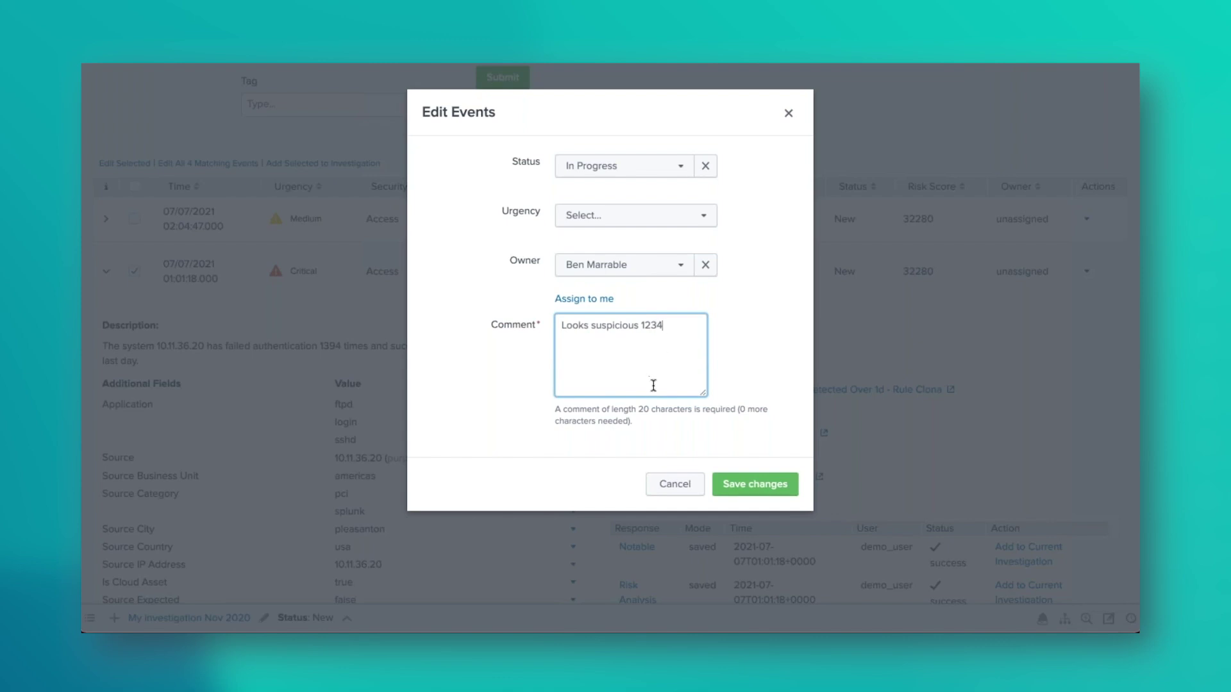
left_click(759, 486)
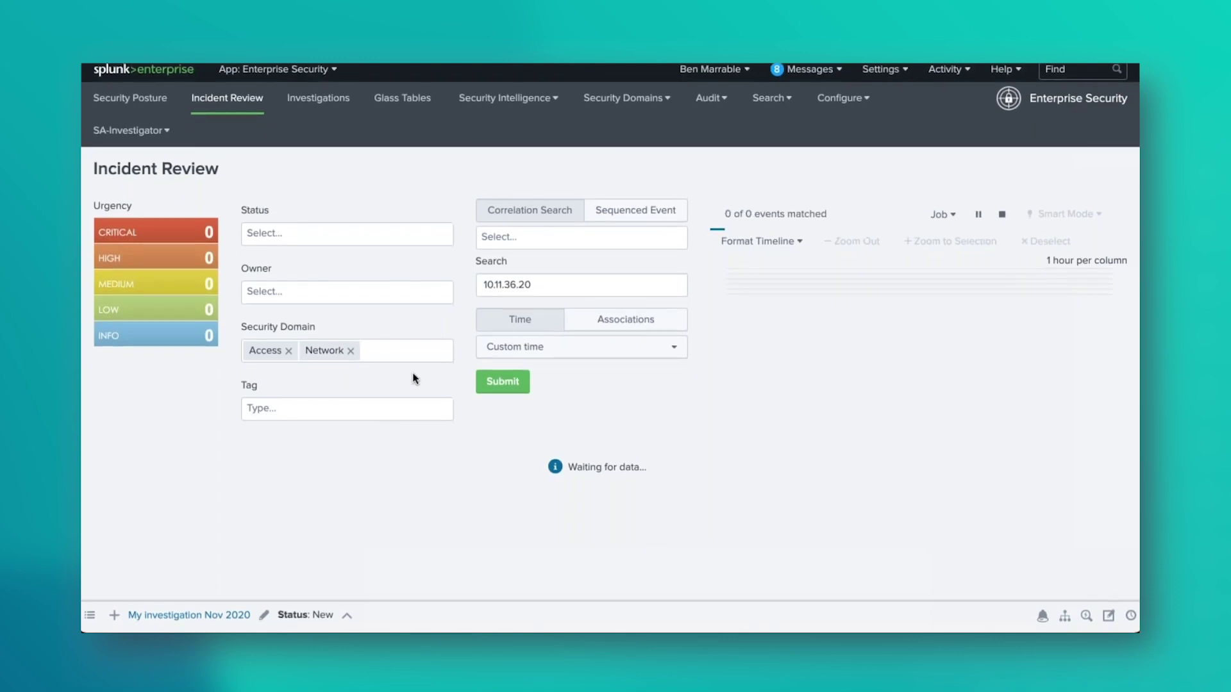
- Add the critical brute force event to a new investigation titled "My investigation July 2021" with status New, and open that investigation
scroll(416, 379, "down", 3)
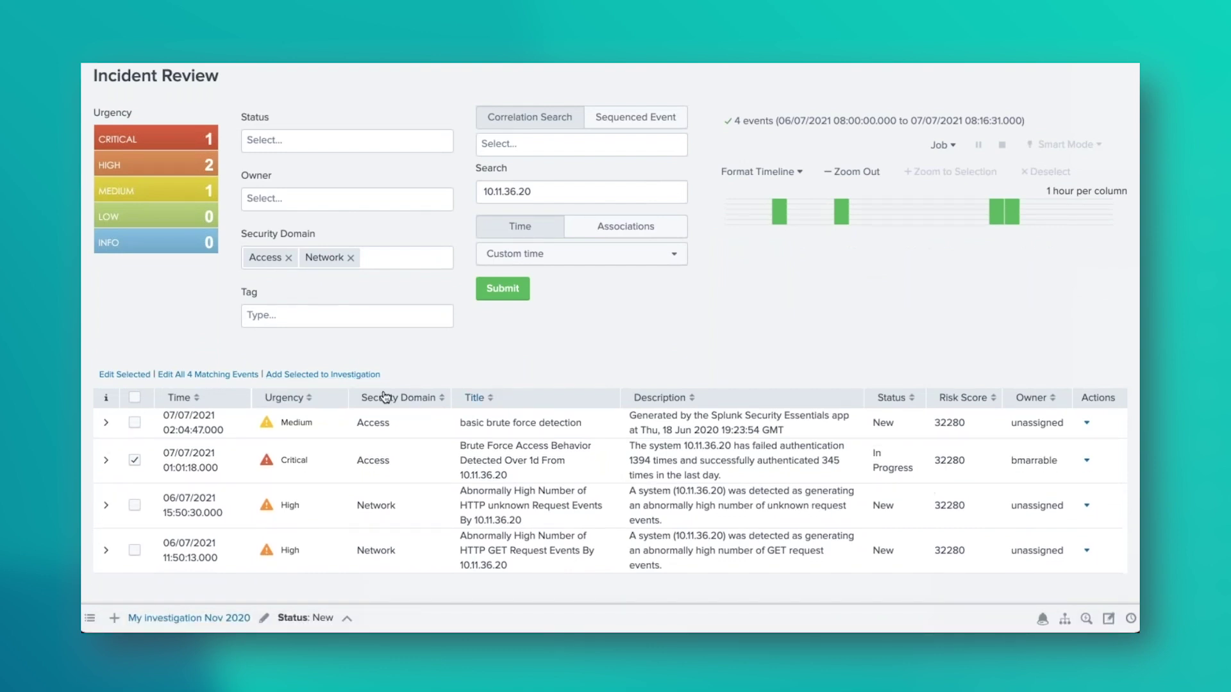
left_click(363, 375)
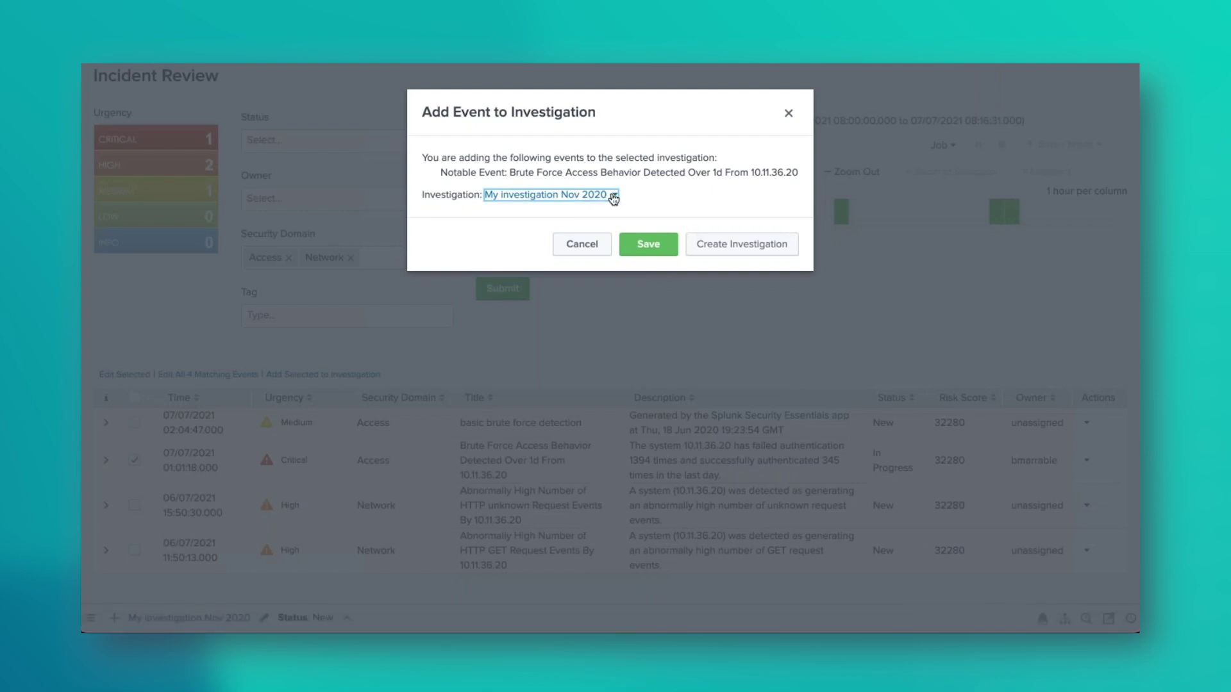
left_click(742, 242)
type("M")
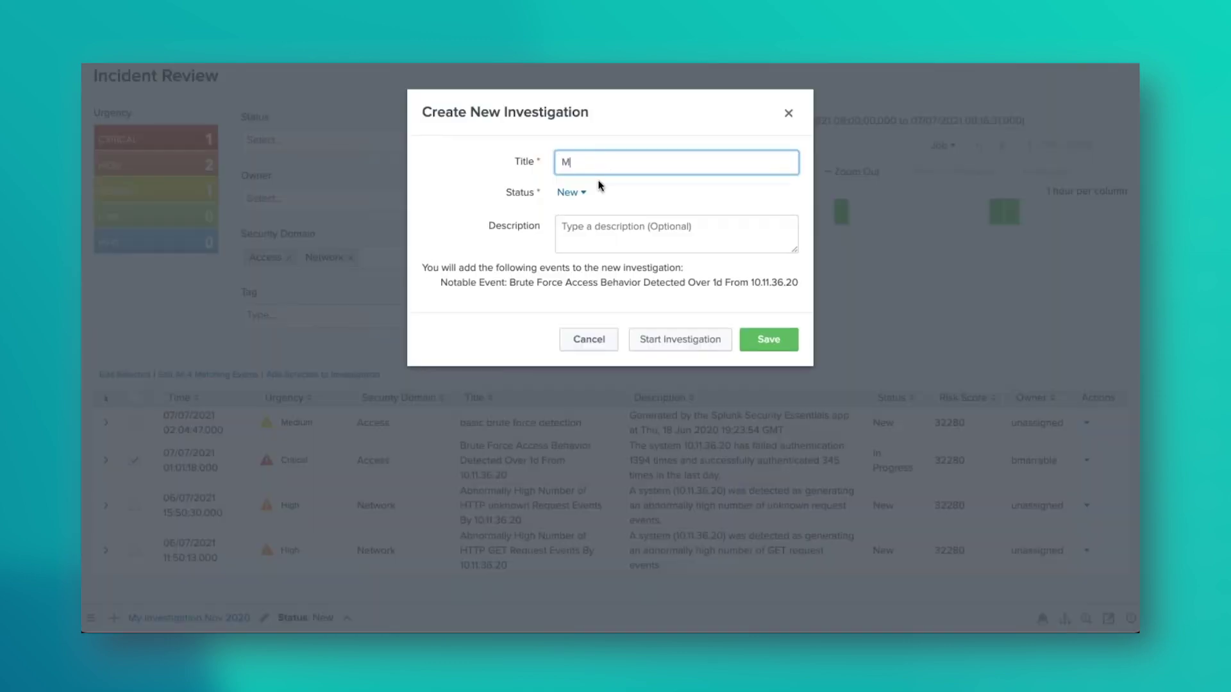
type("y investigation July 2021")
left_click(647, 240)
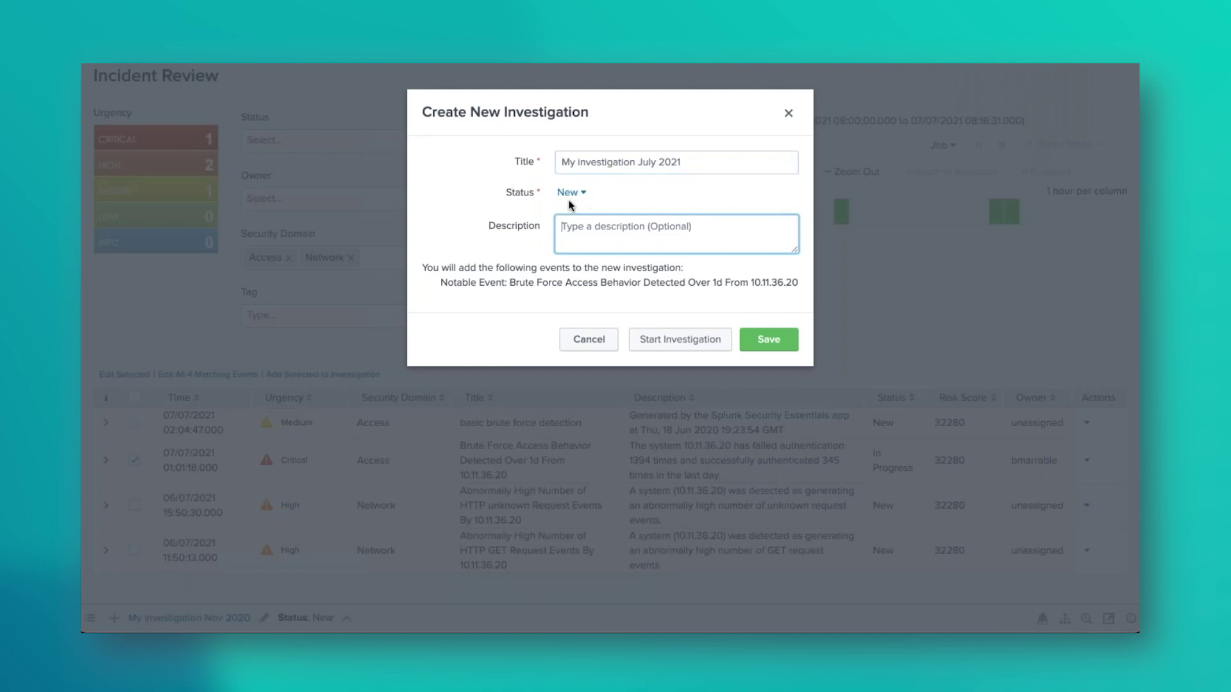
left_click(770, 340)
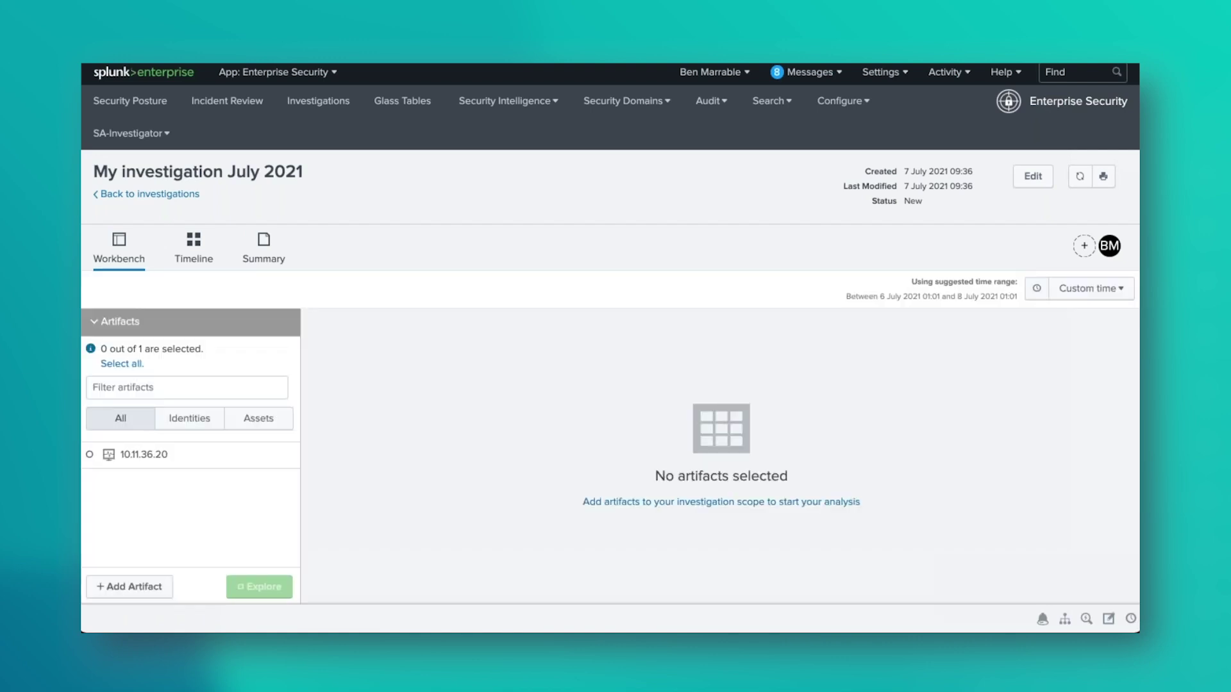
- Review the brute force notable event in the investigation's timeline and display the timeline in List View
scroll(269, 304, "down", 1)
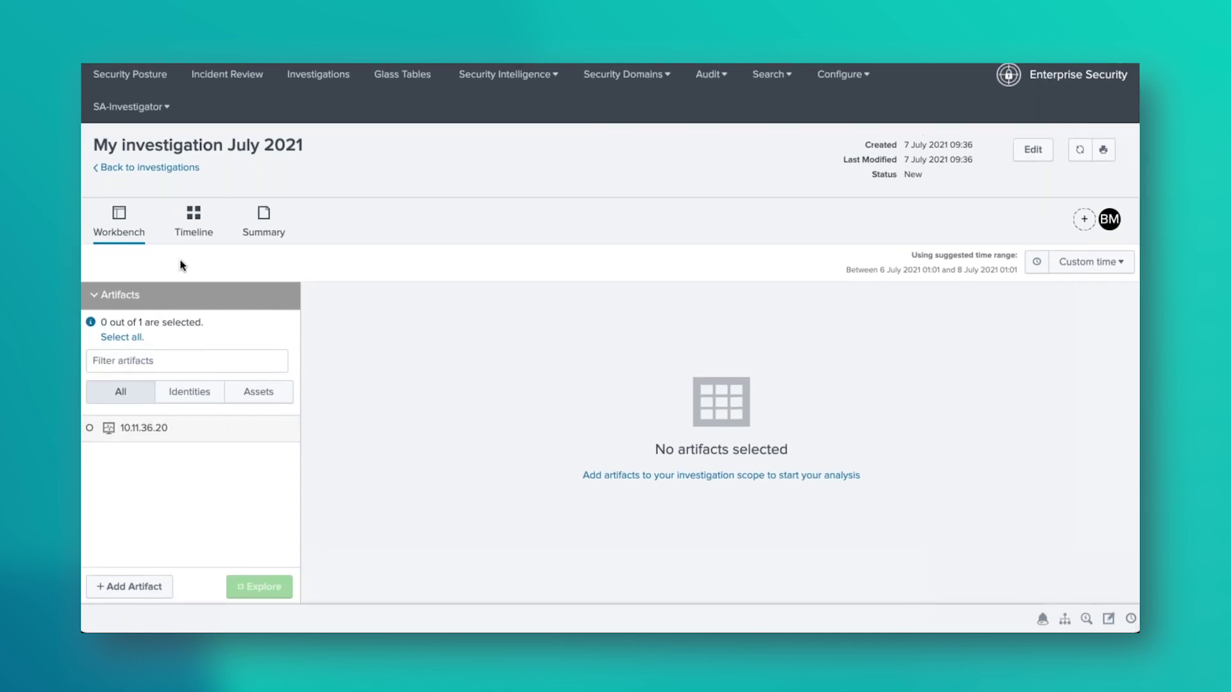
left_click(189, 230)
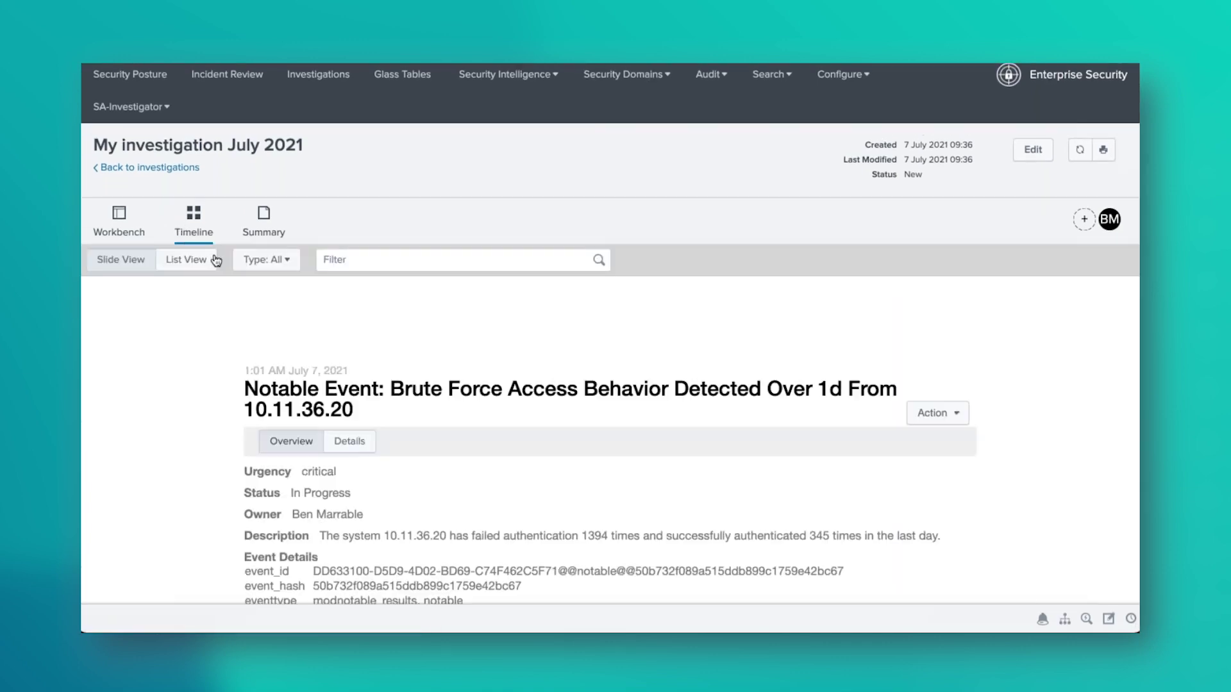
scroll(206, 423, "down", 2)
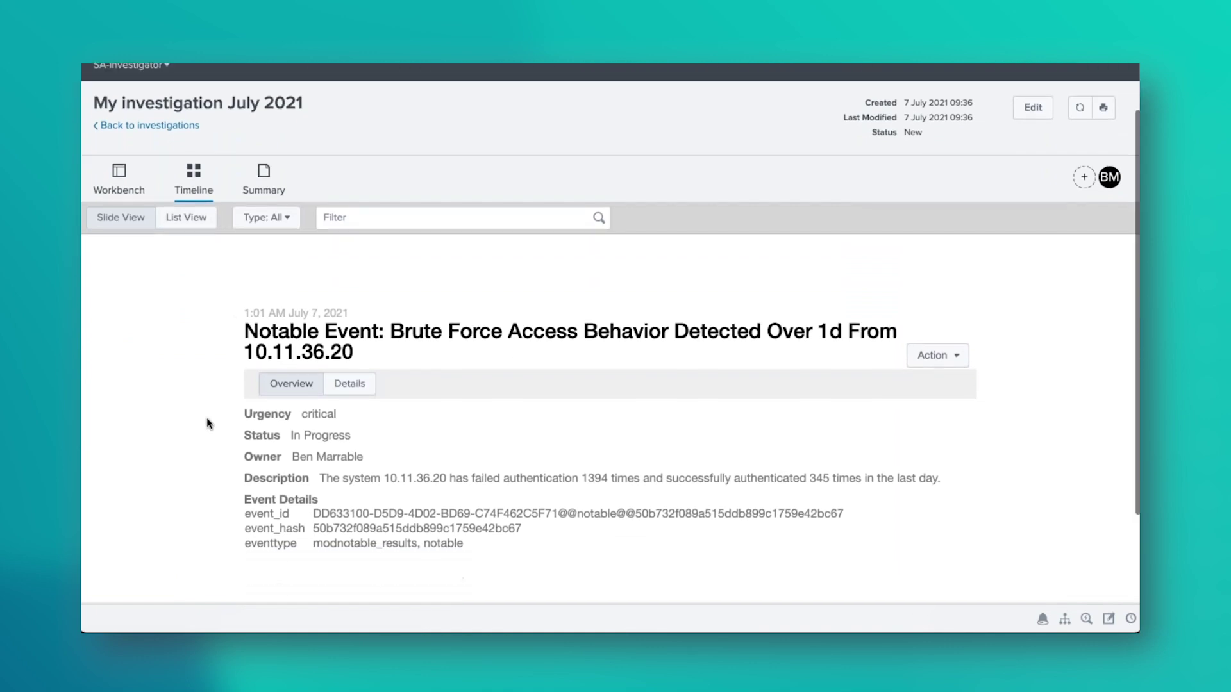
left_click(189, 190)
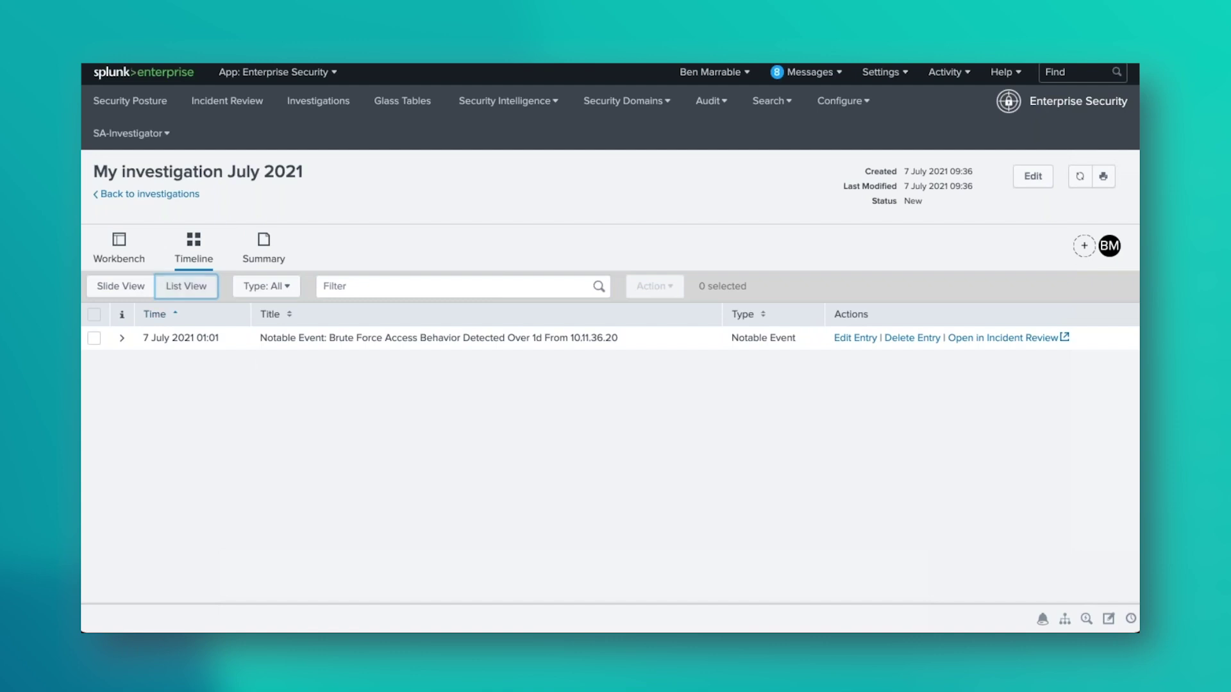
left_click(1084, 248)
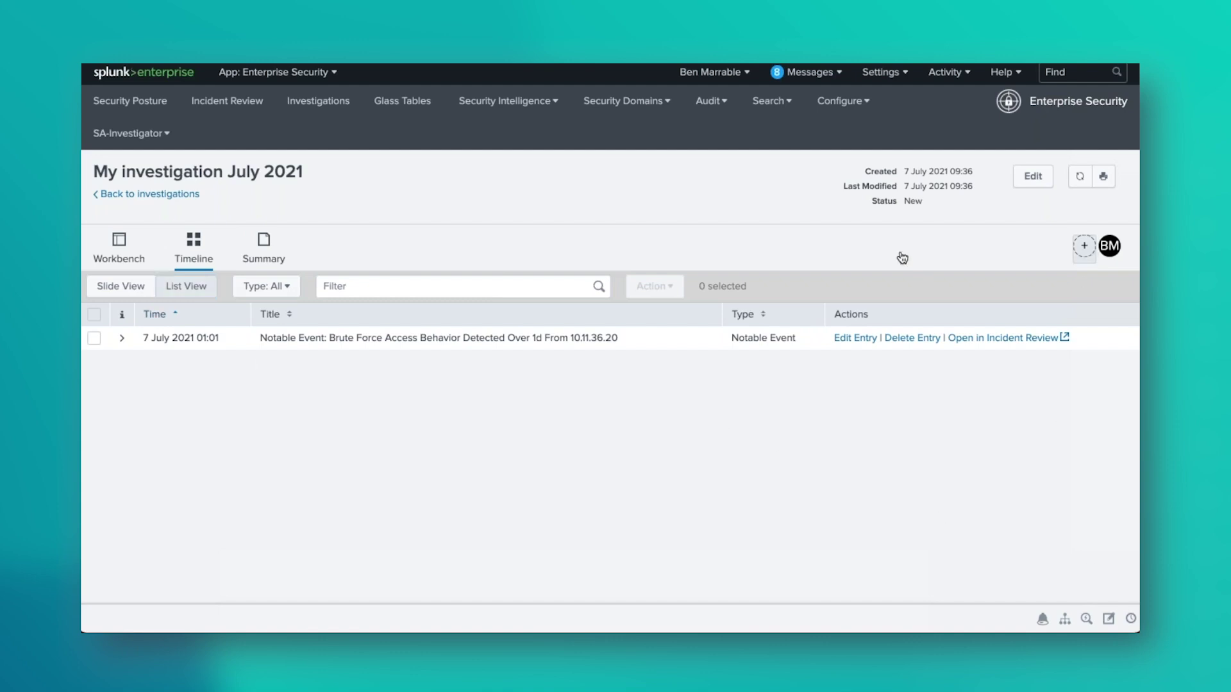
left_click(783, 439)
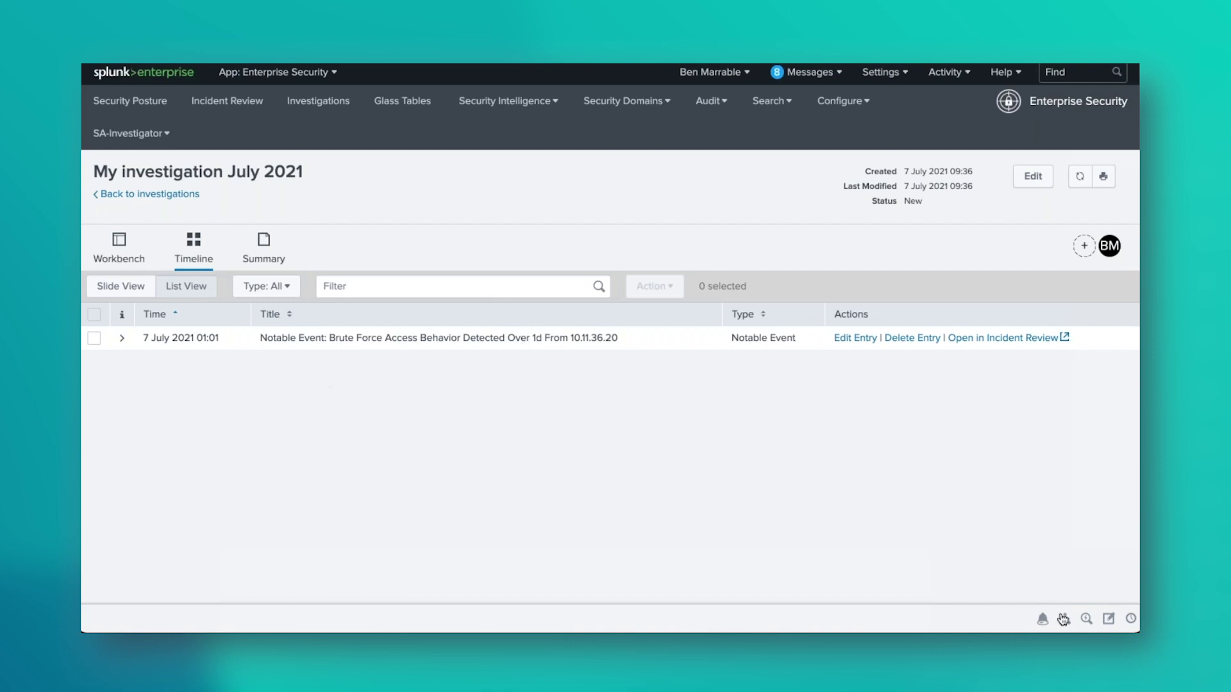
- Add a note titled "Started investigation" with the time 09:17 to the investigation, shown on the timeline, and close the investigation notes
left_click(1108, 619)
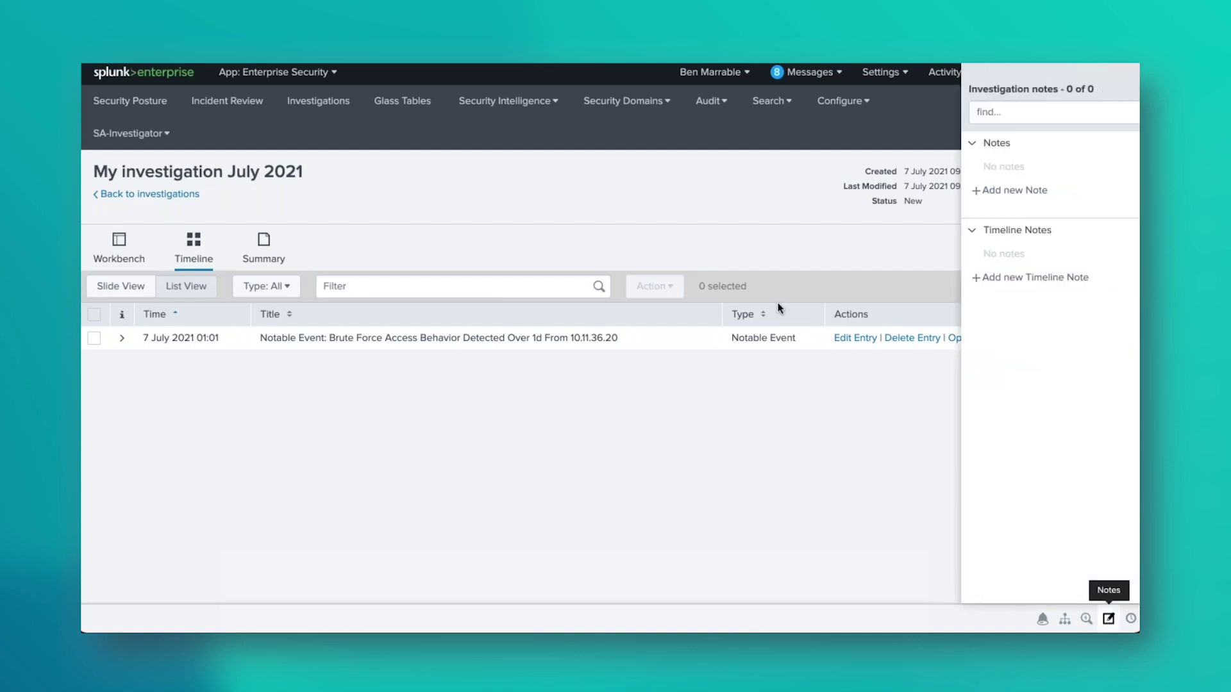
left_click(990, 190)
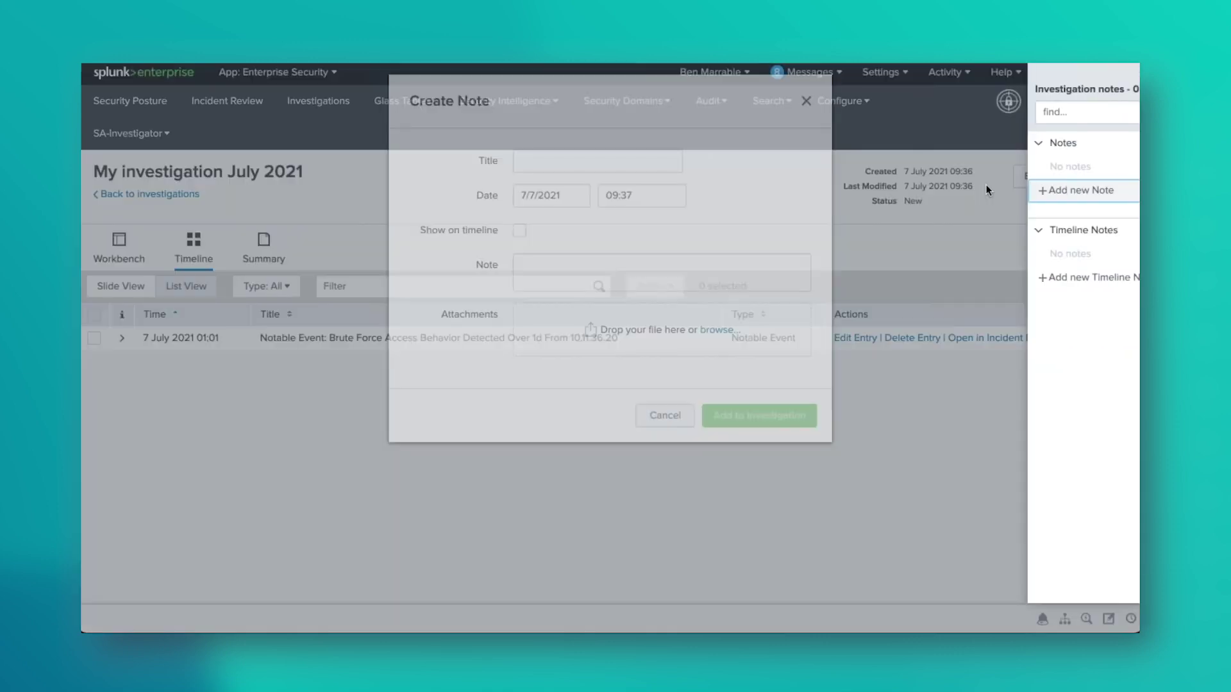
type("Started in")
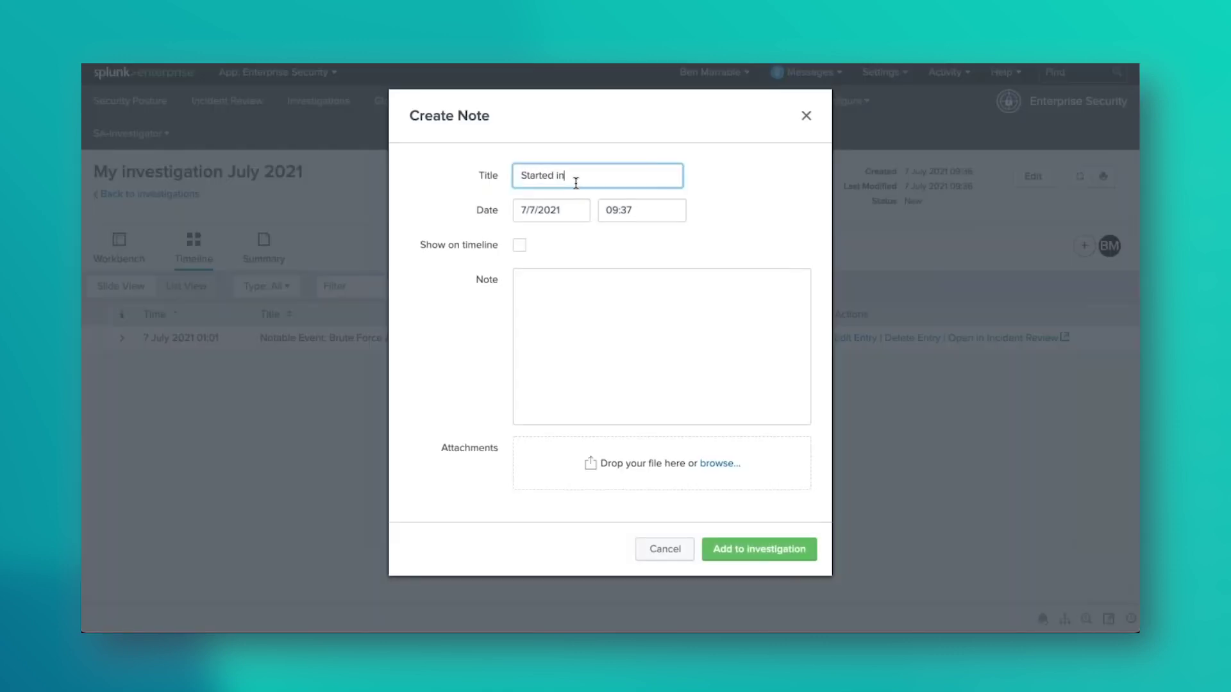
type("vestigation")
left_click_drag(617, 209, 637, 211)
key("BackSpace")
type("1")
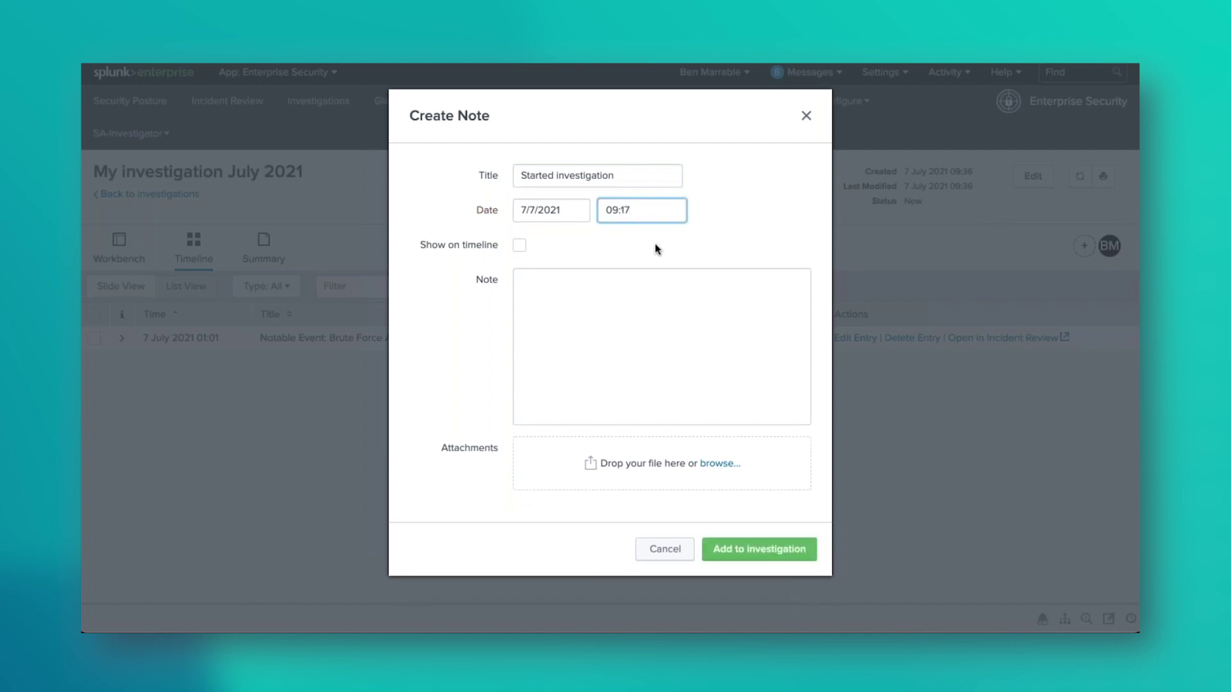
left_click(520, 246)
left_click(563, 311)
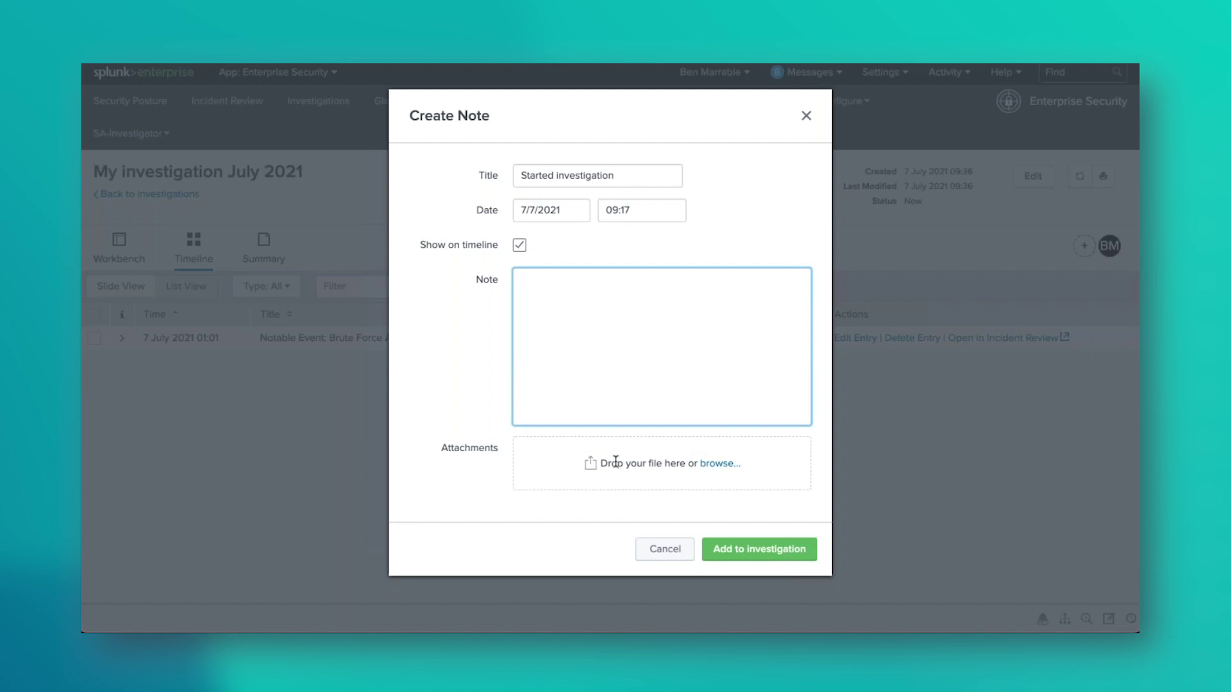
left_click(782, 561)
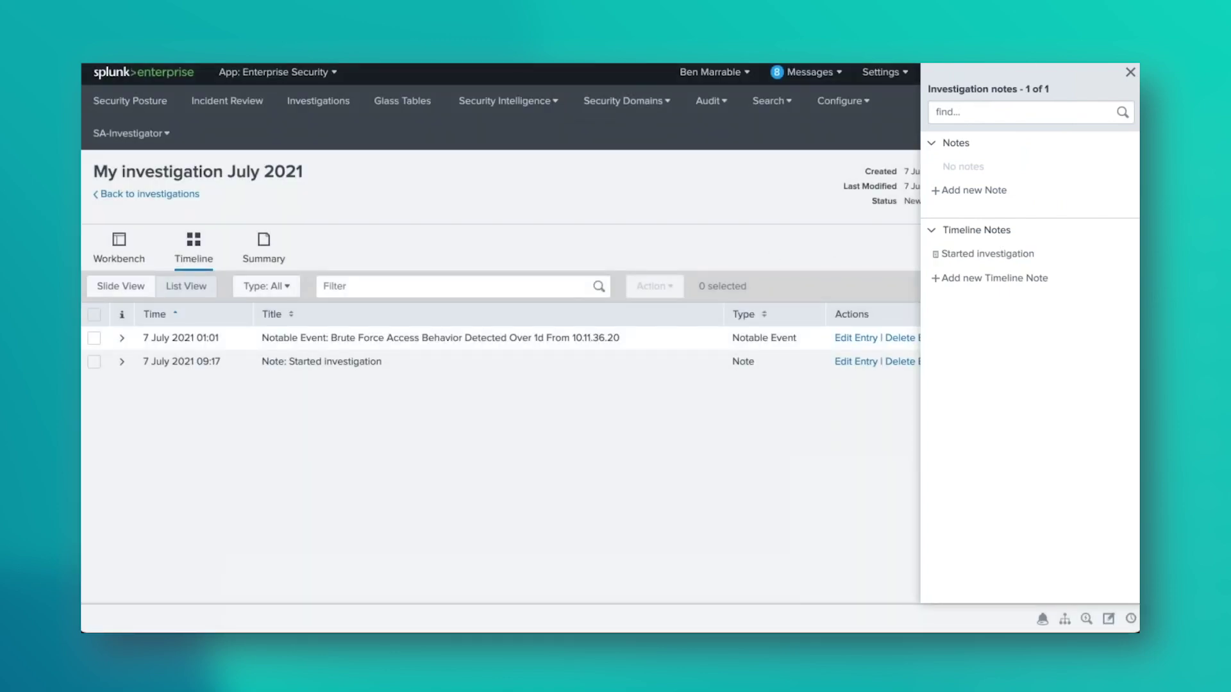
left_click(1130, 72)
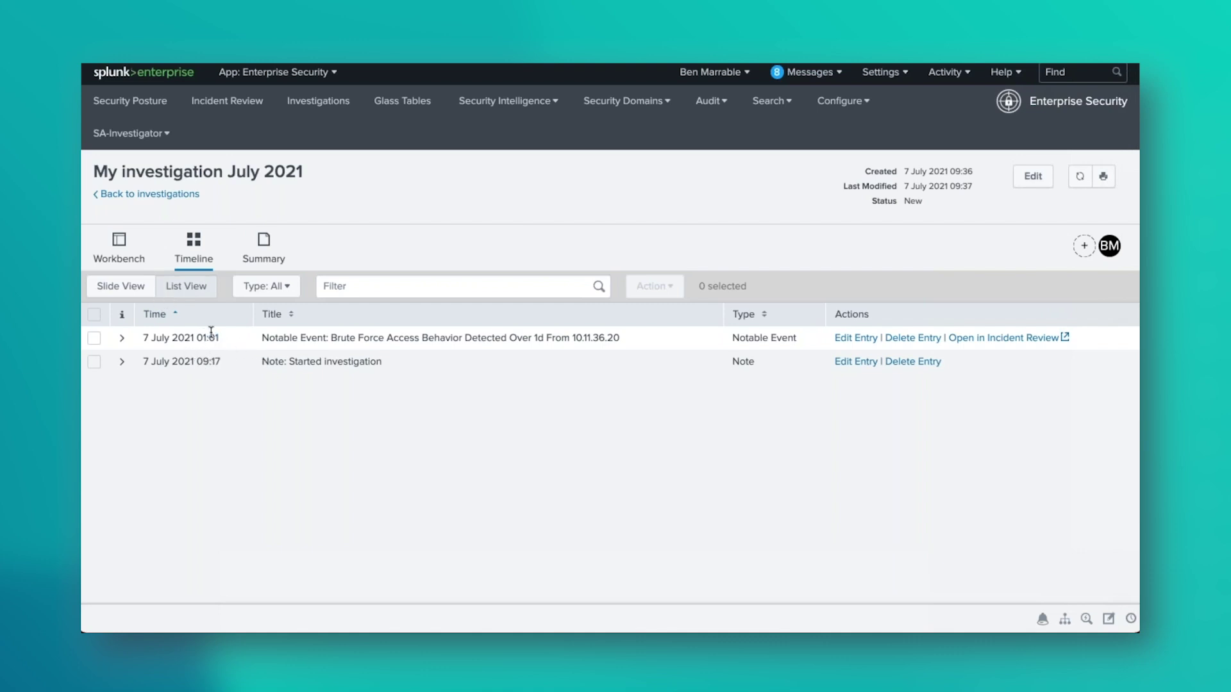
- Display the timeline in Slide View and go from the notable event to the "Started investigation" note
left_click(120, 288)
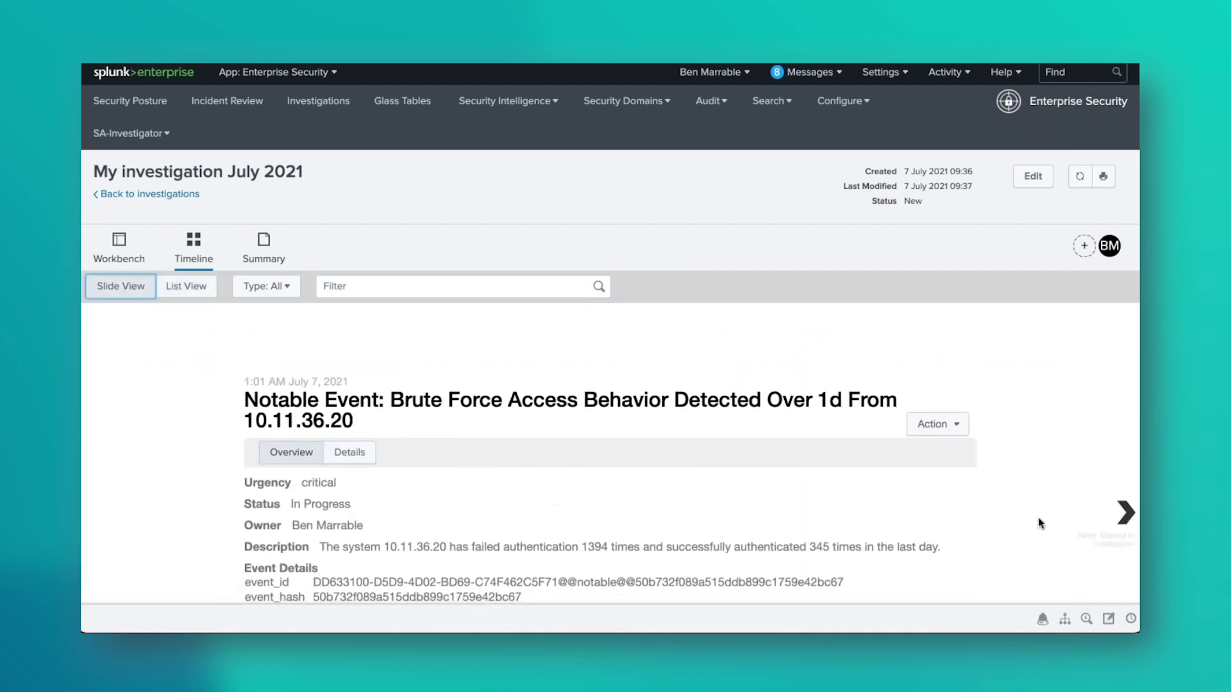
left_click(1125, 513)
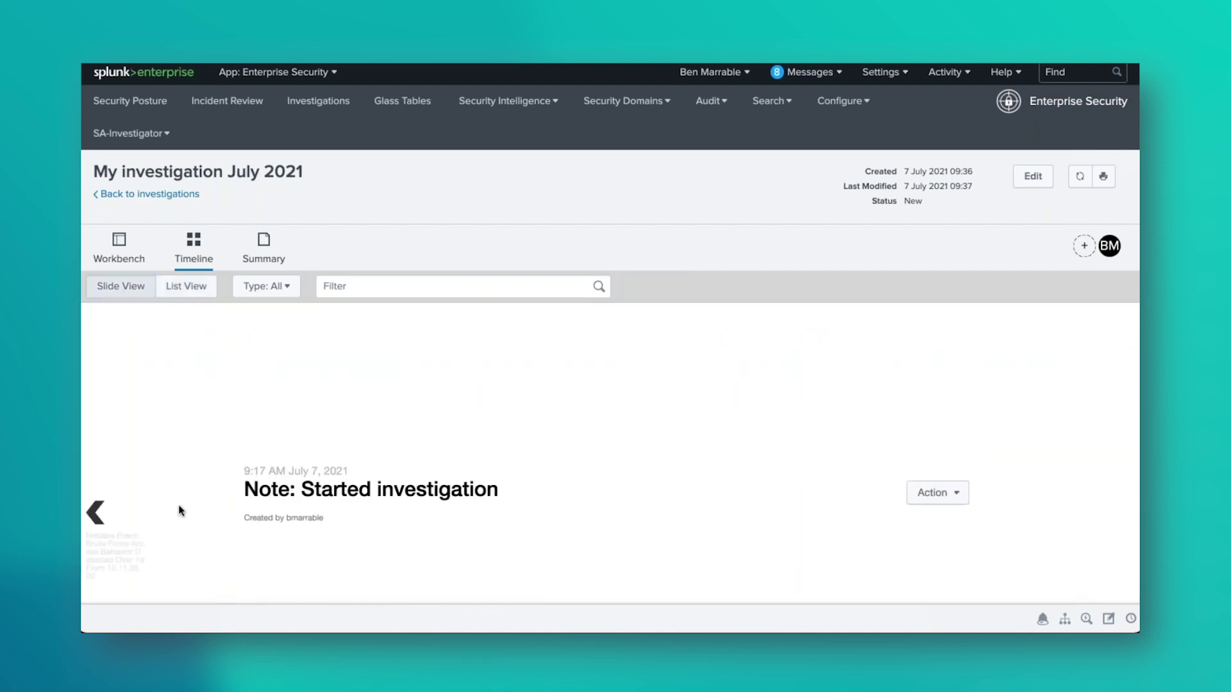
scroll(253, 444, "down", 3)
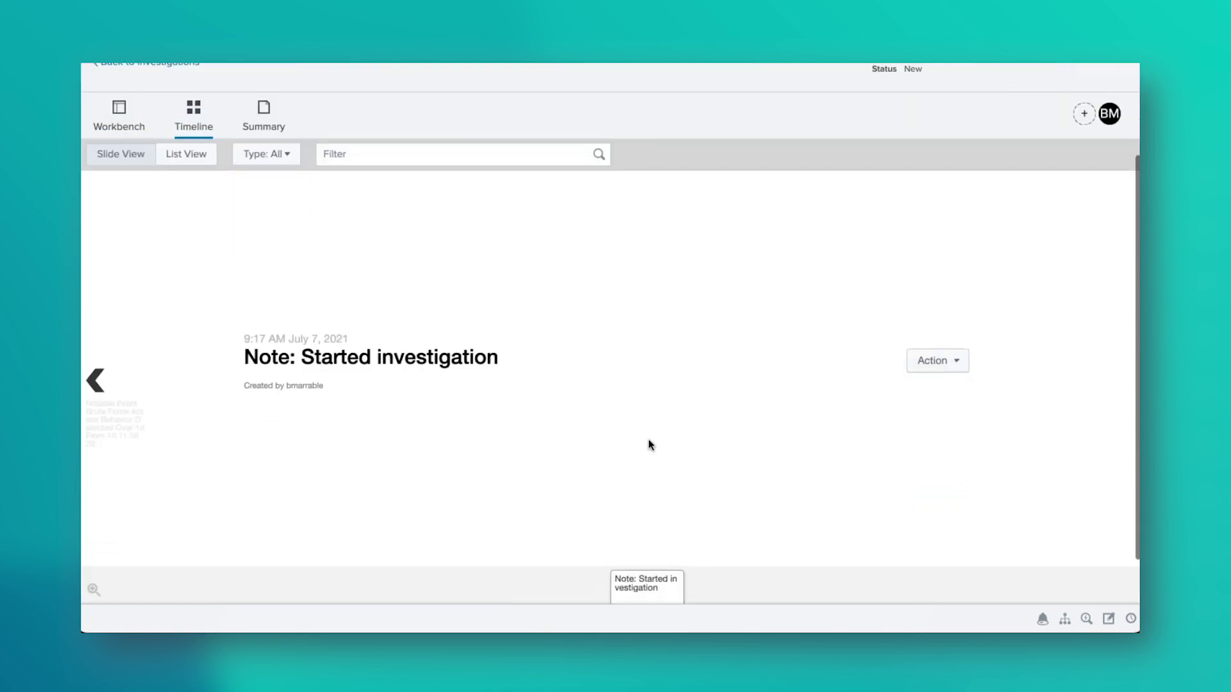
- Search the last 30 minutes of Dashboard Viewed action history and add the asset_investigator entry to the investigation
left_click(1130, 620)
left_click(259, 183)
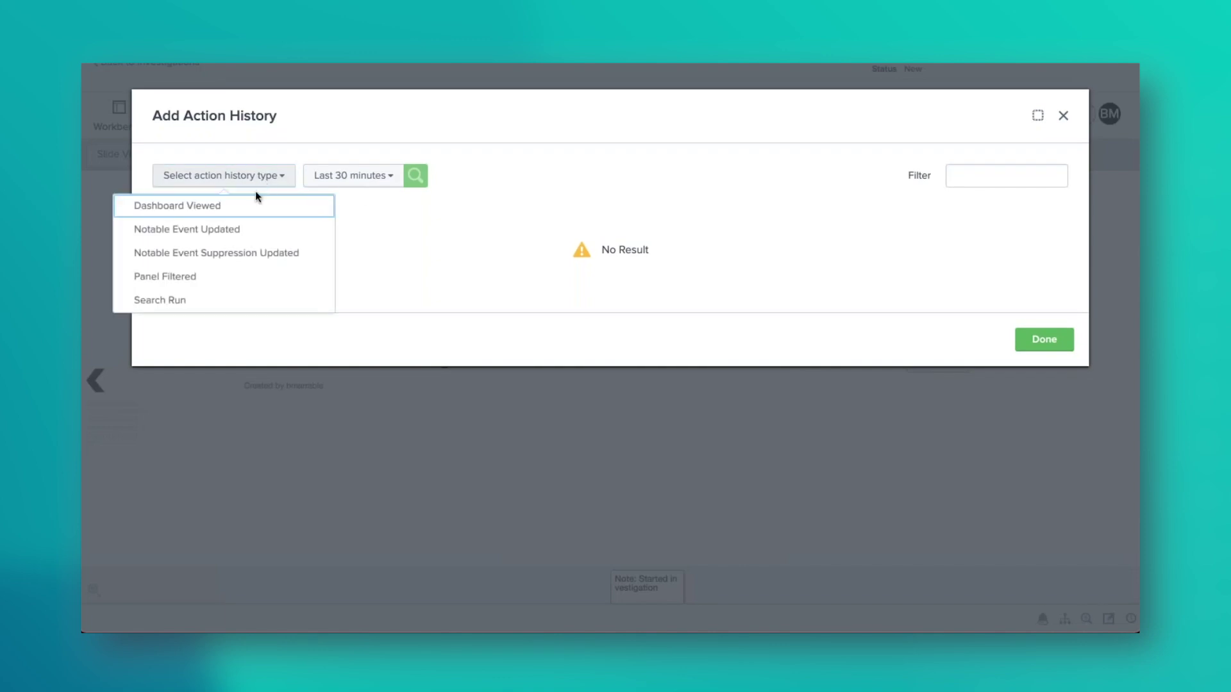
left_click(248, 205)
left_click(388, 181)
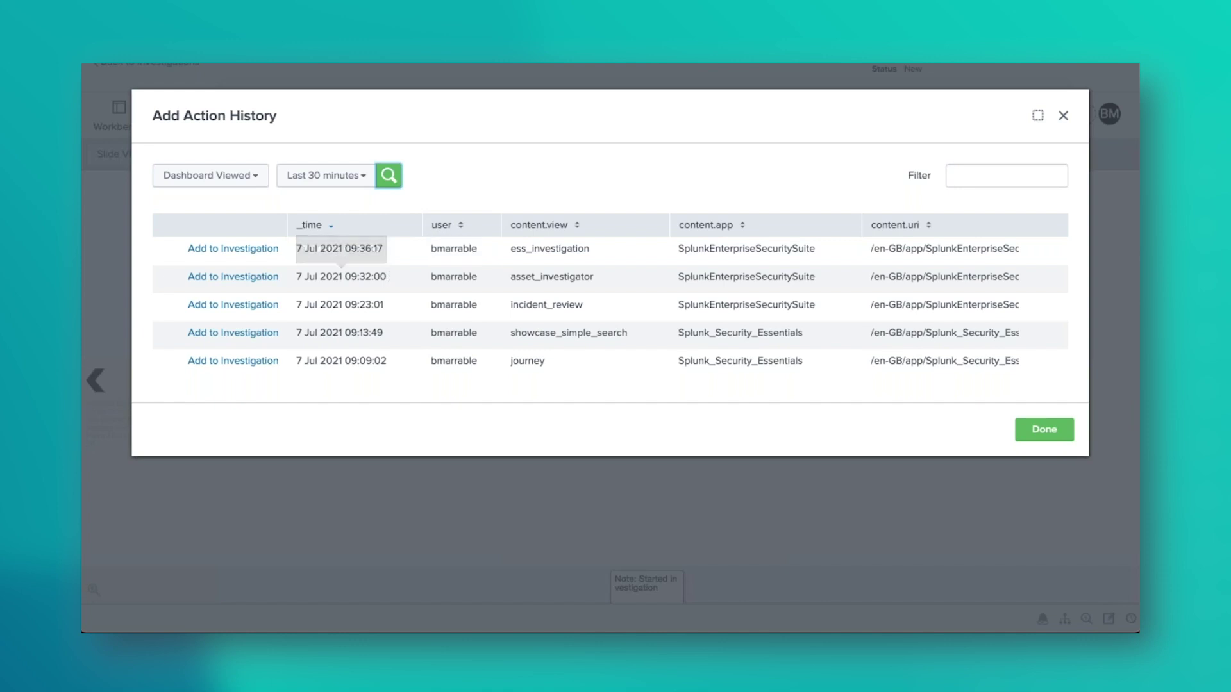
left_click(263, 281)
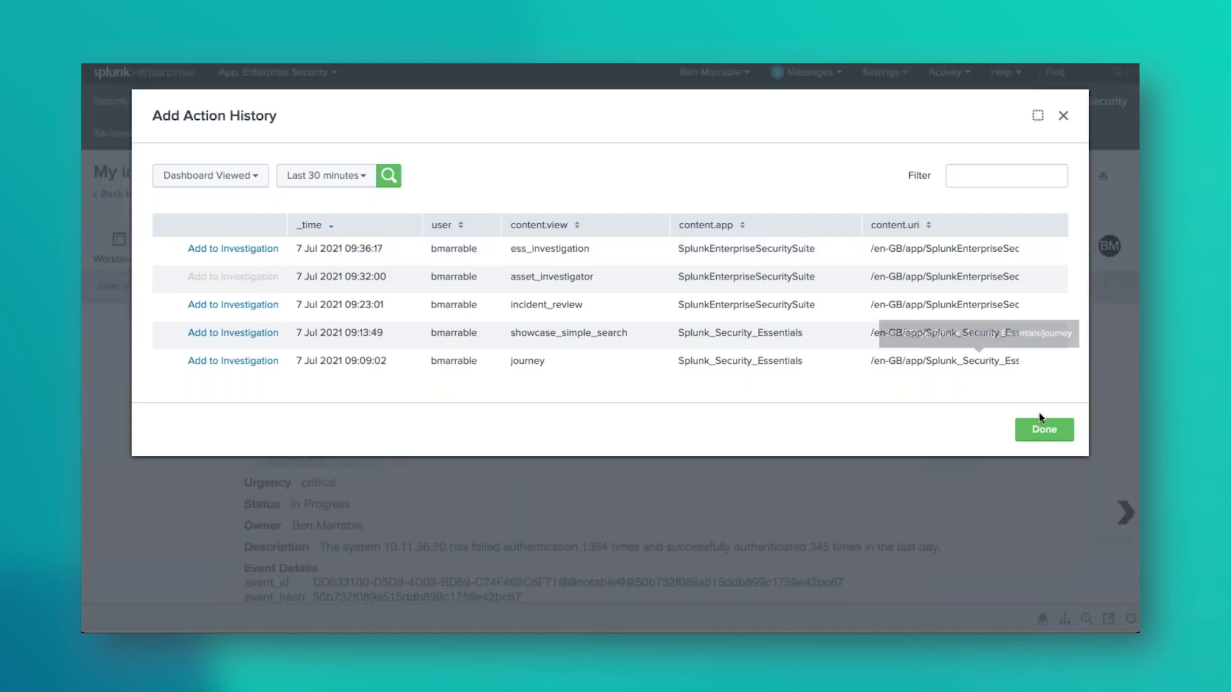
left_click(1032, 430)
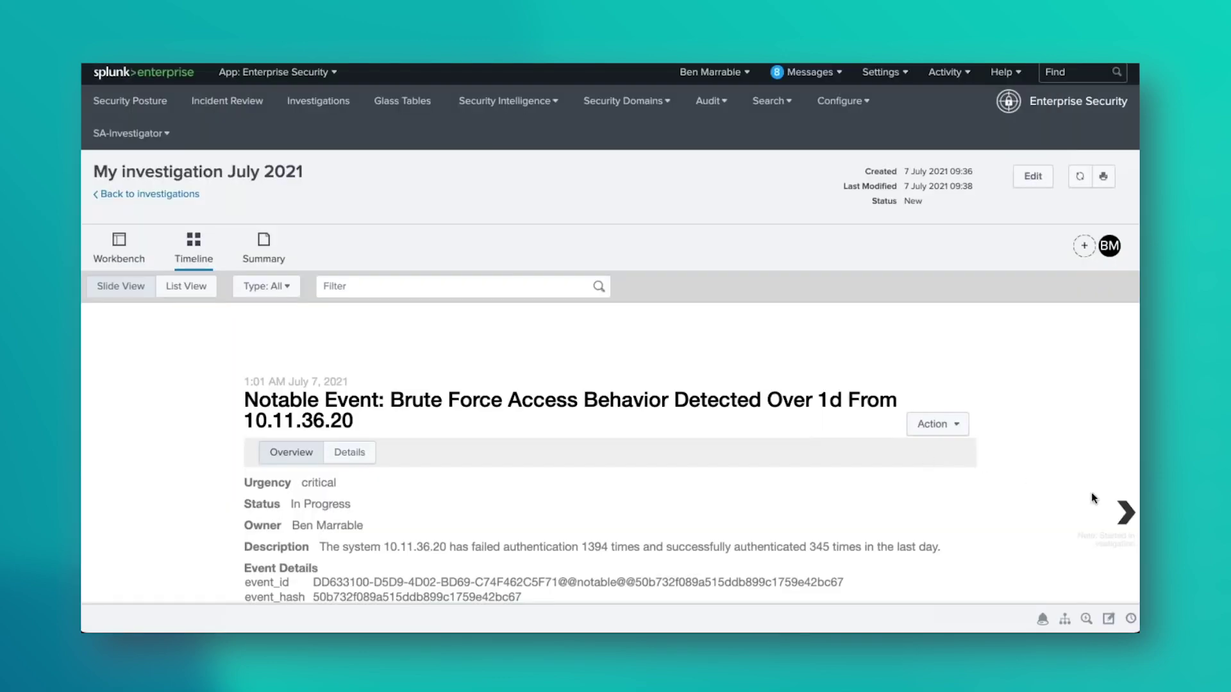
- Review the asset_investigator dashboard entry in the timeline slides and the actions available for it
left_click(1128, 512)
left_click(1052, 511)
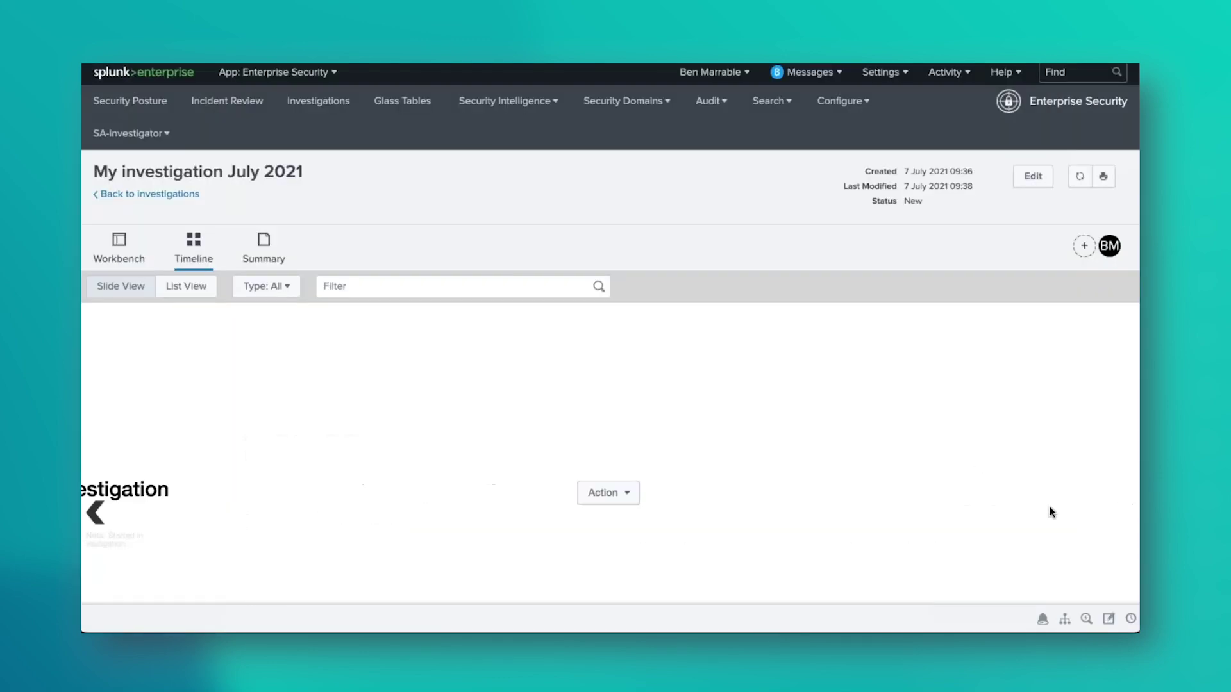
left_click(932, 500)
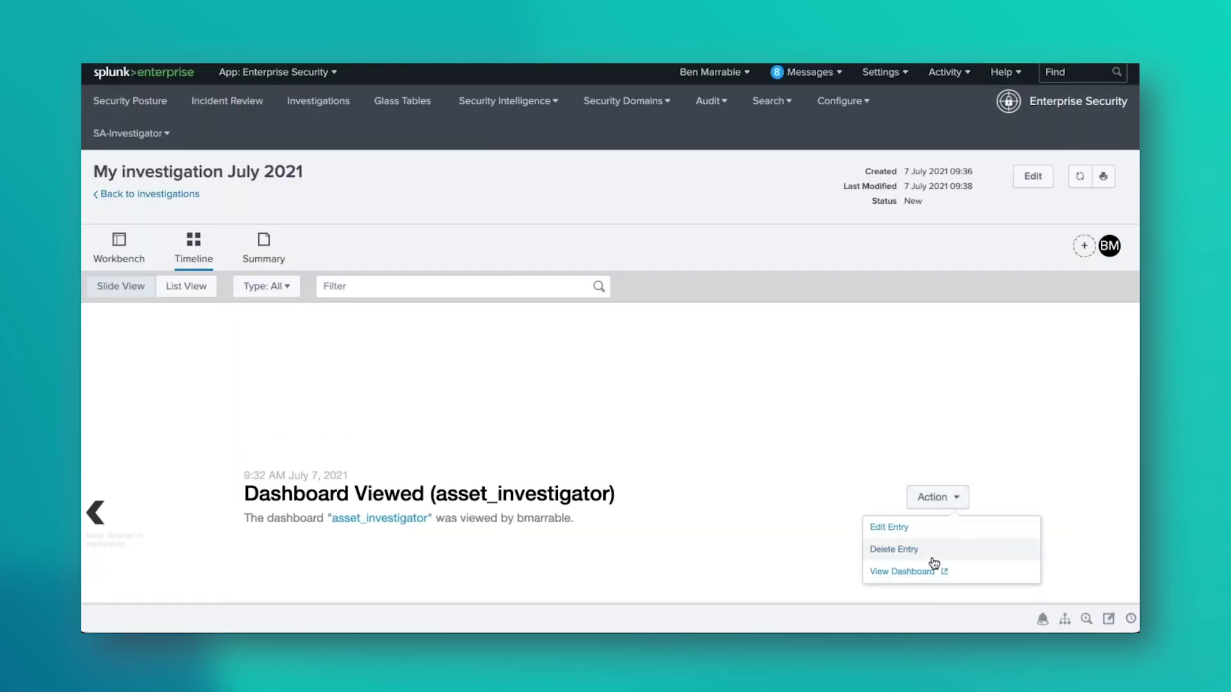
left_click(359, 241)
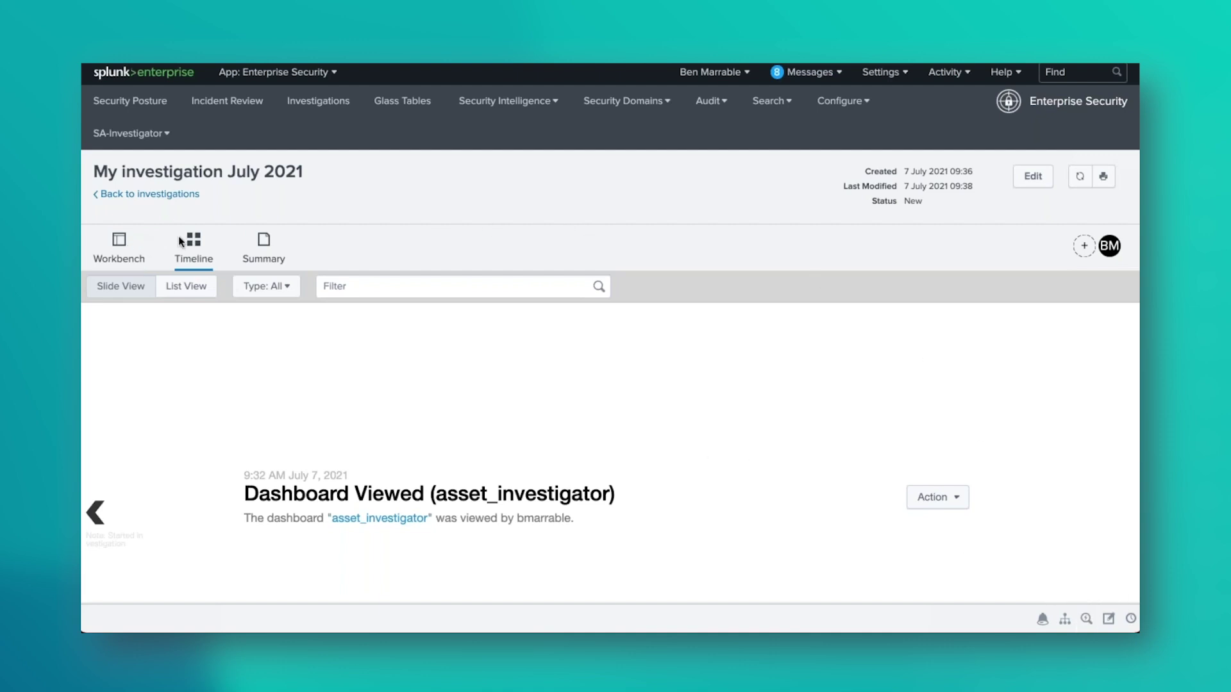
- Explore the artifact 10.11.36.20 in the investigation's Workbench
left_click(118, 245)
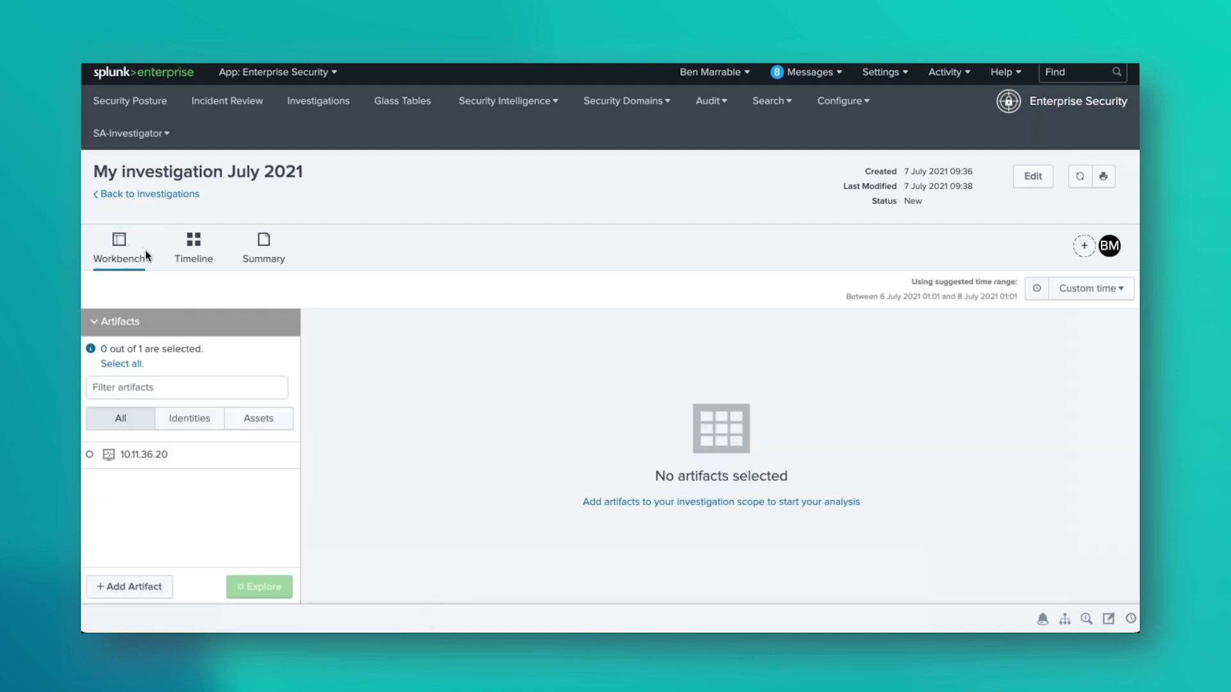
left_click(90, 455)
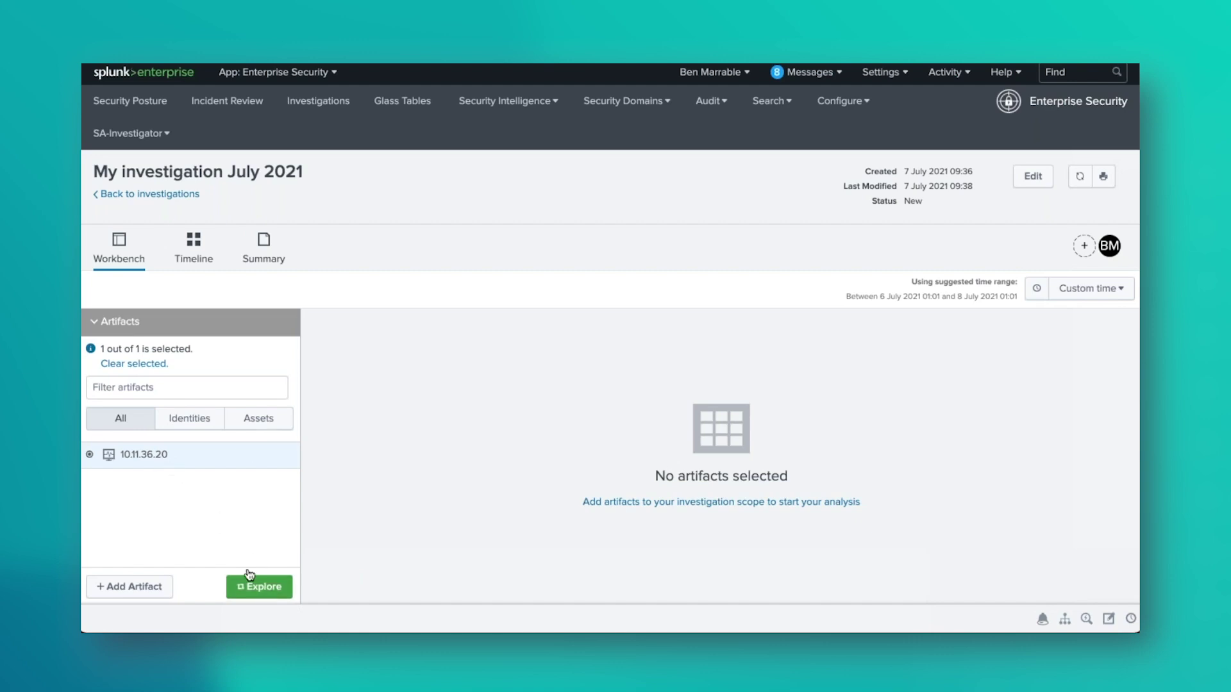
left_click(259, 590)
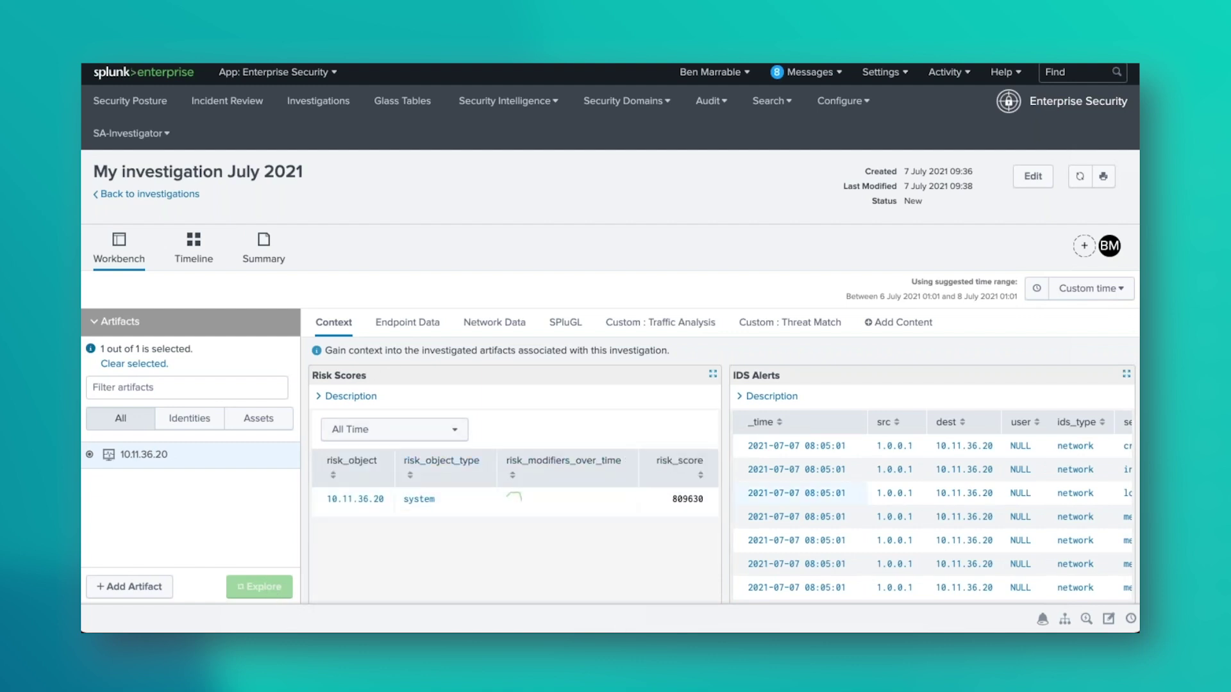
- Examine the artifact's Context data, covering risk scores, IDS alerts, notable events, system vulnerabilities, OS updates and computer inventory
scroll(724, 513, "down", 1)
scroll(724, 518, "down", 6)
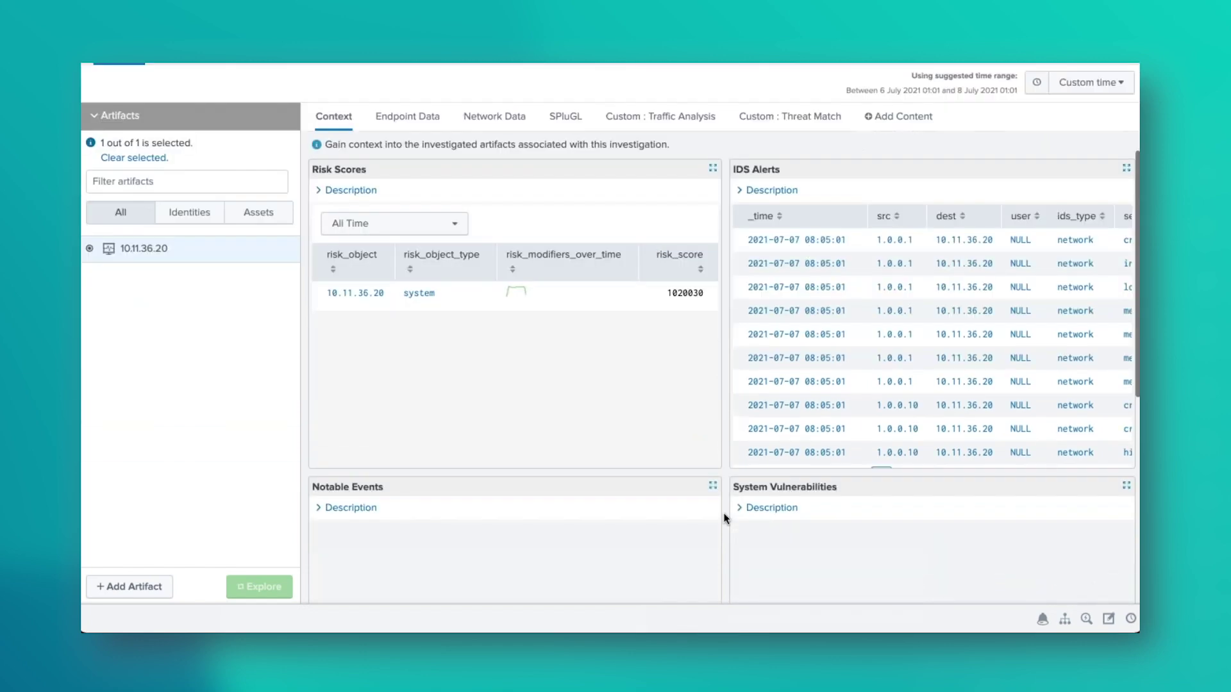
scroll(725, 518, "down", 1)
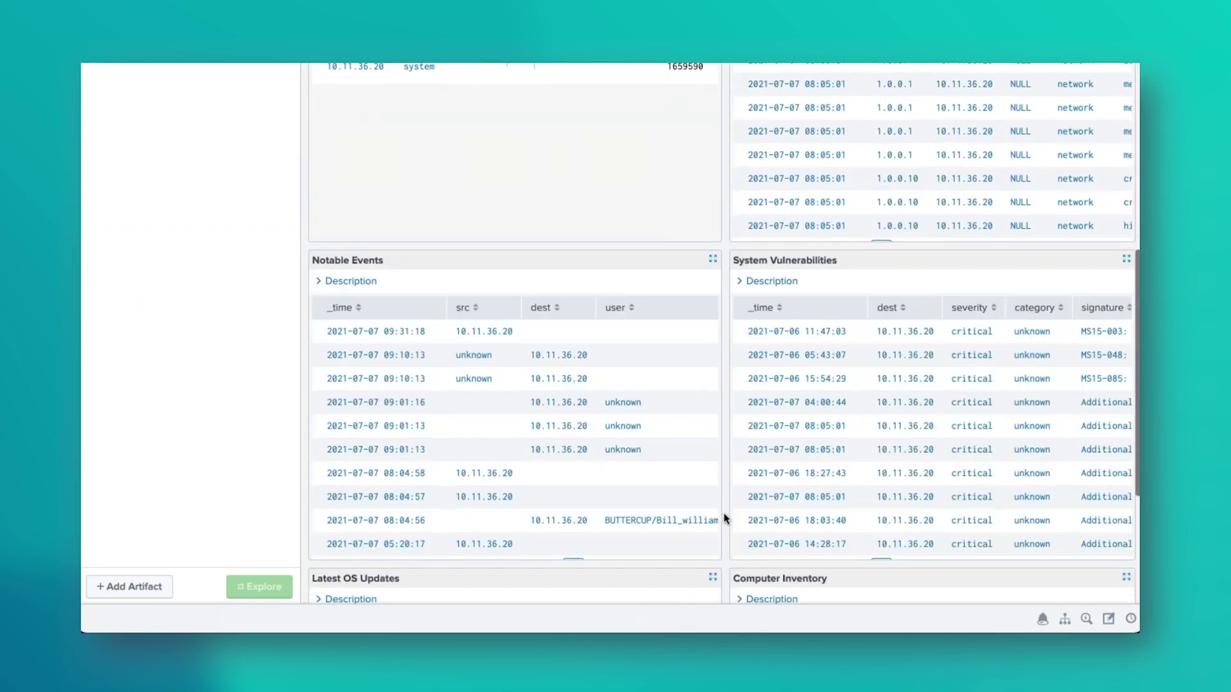
scroll(715, 475, "down", 1)
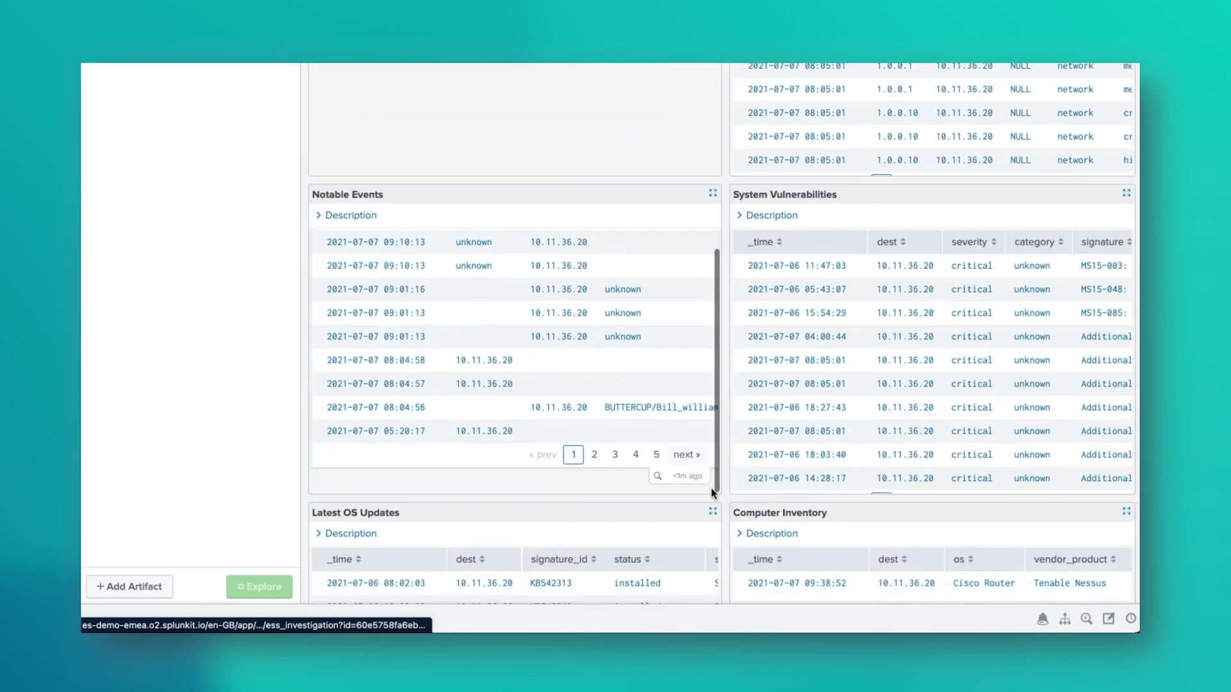
scroll(847, 493, "down", 2)
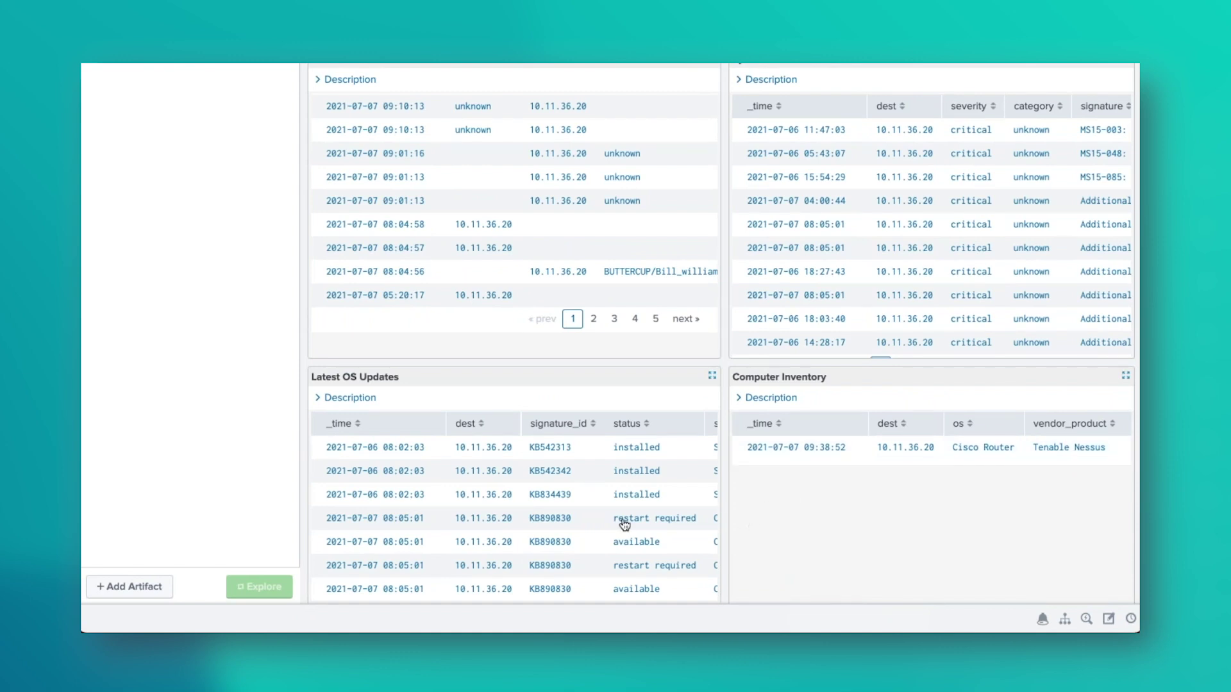
scroll(607, 519, "down", 2)
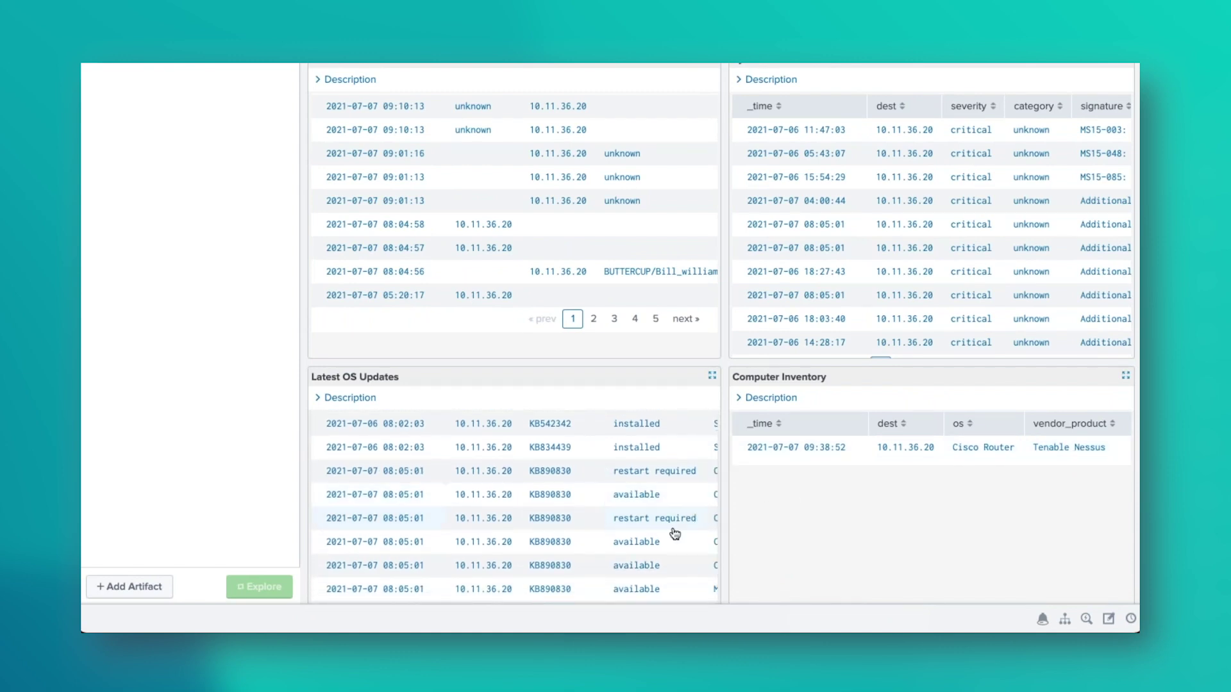
scroll(544, 555, "right", 5)
scroll(544, 556, "left", 5)
scroll(747, 543, "up", 5)
scroll(748, 544, "up", 4)
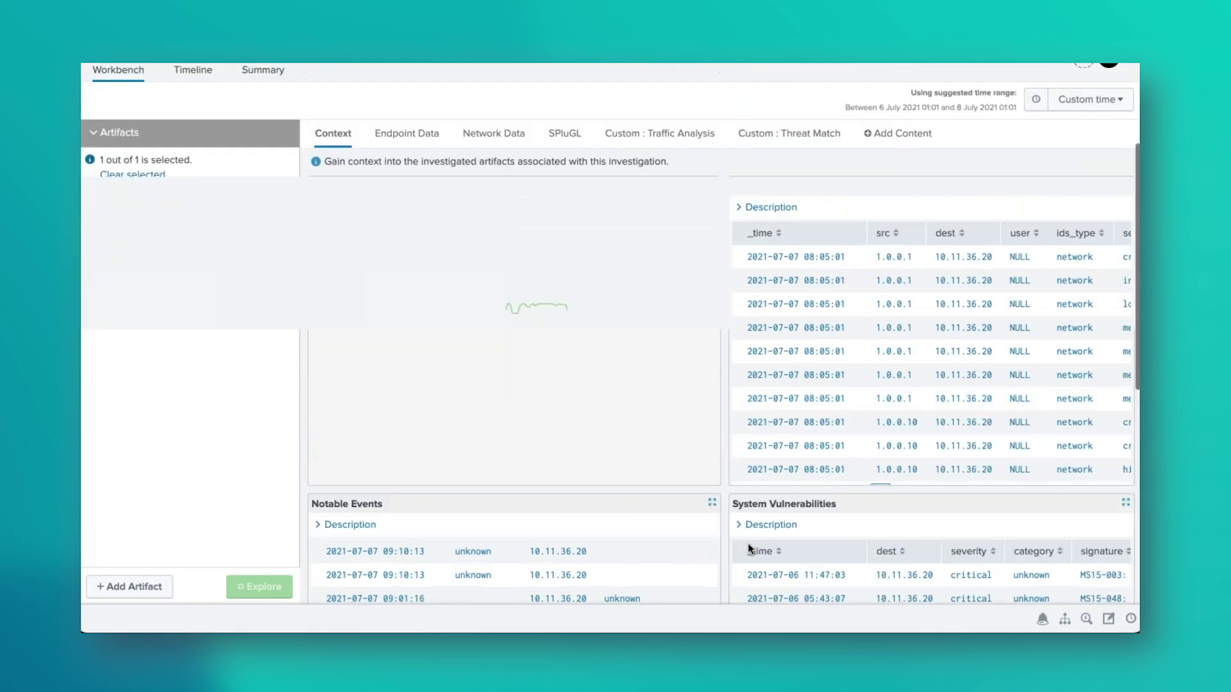
- Examine the artifact's Endpoint Data, covering file system changes, registry, process, service and port activity, user account changes and authentication
left_click(405, 323)
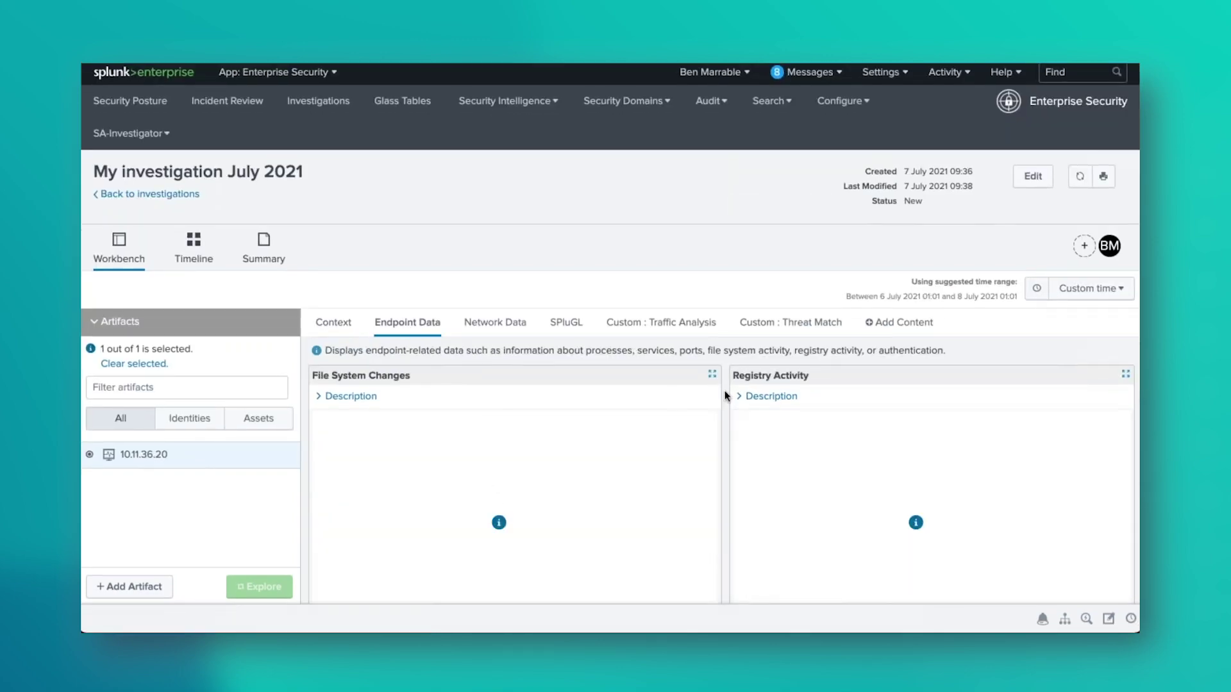
scroll(726, 382, "down", 6)
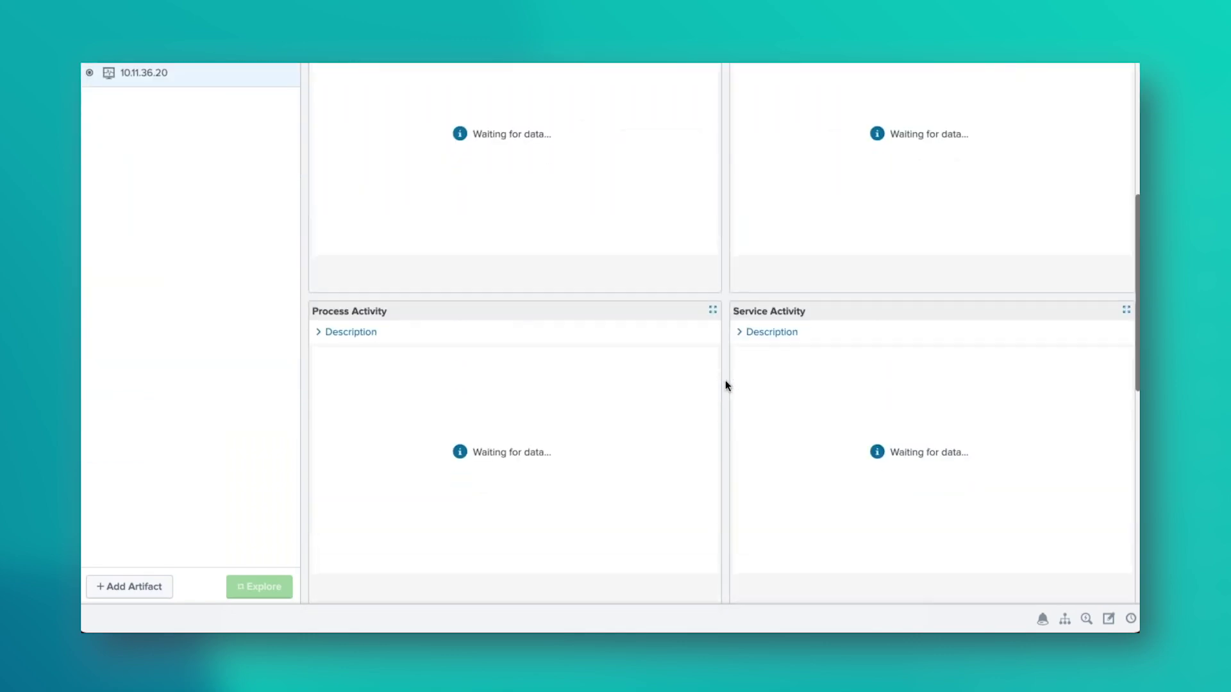
scroll(726, 383, "down", 4)
scroll(726, 383, "up", 6)
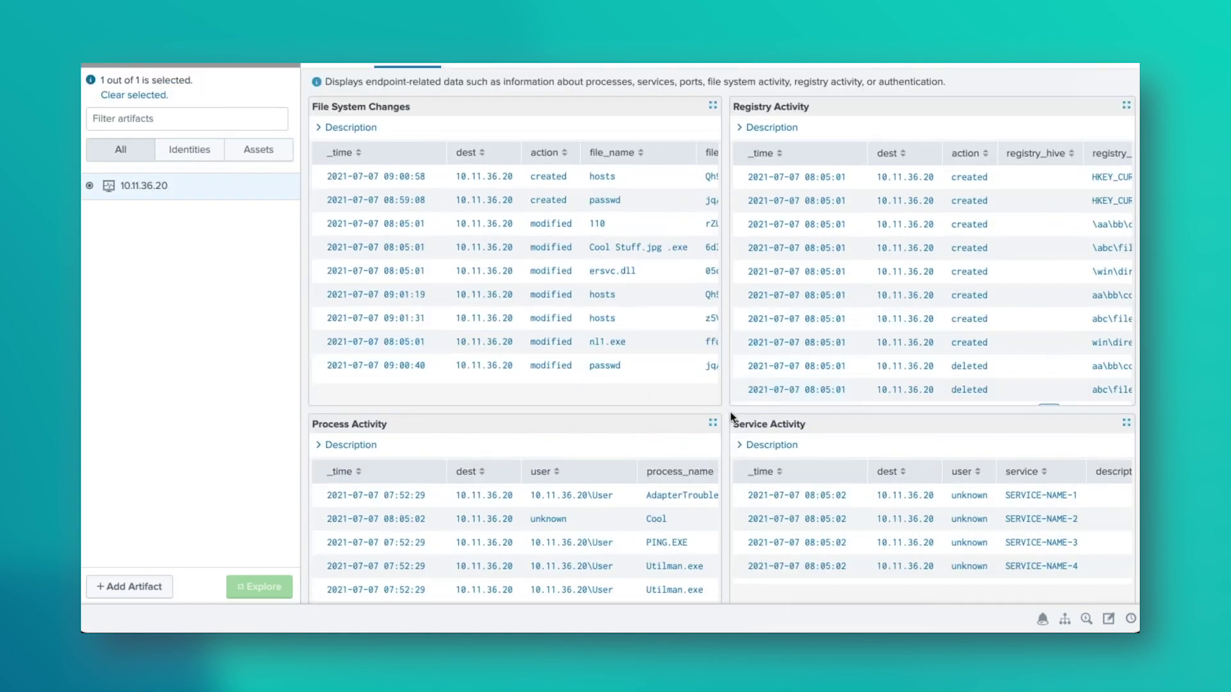
scroll(731, 423, "down", 5)
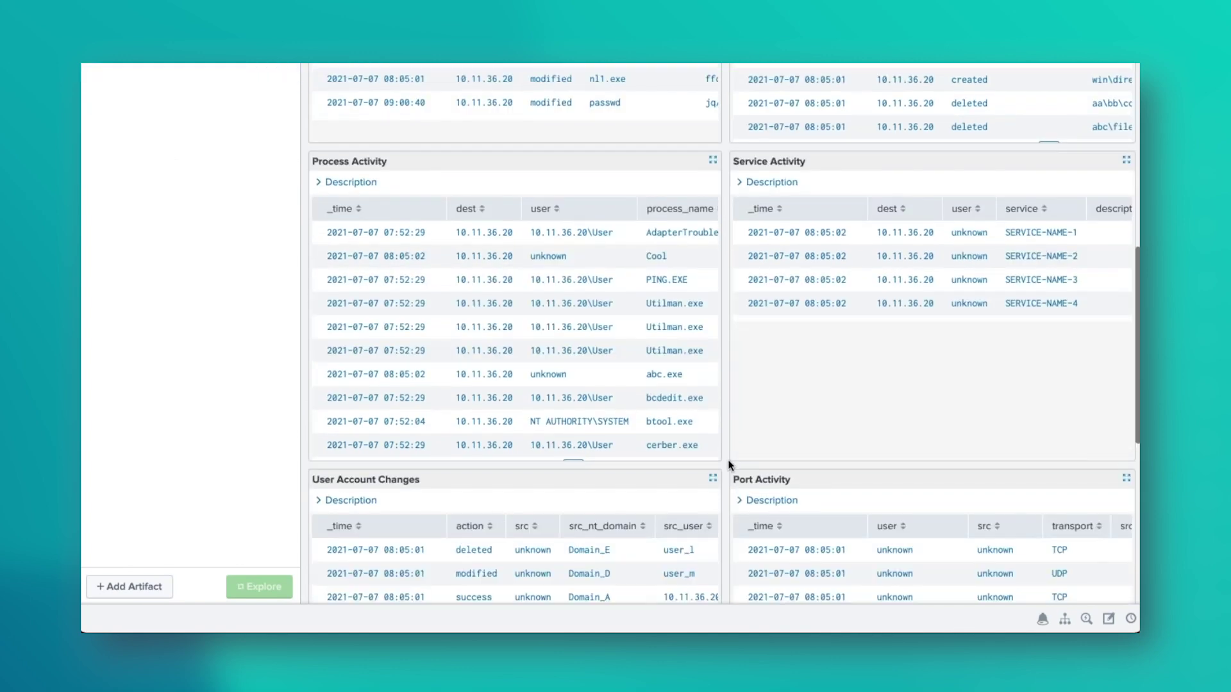
scroll(729, 464, "down", 8)
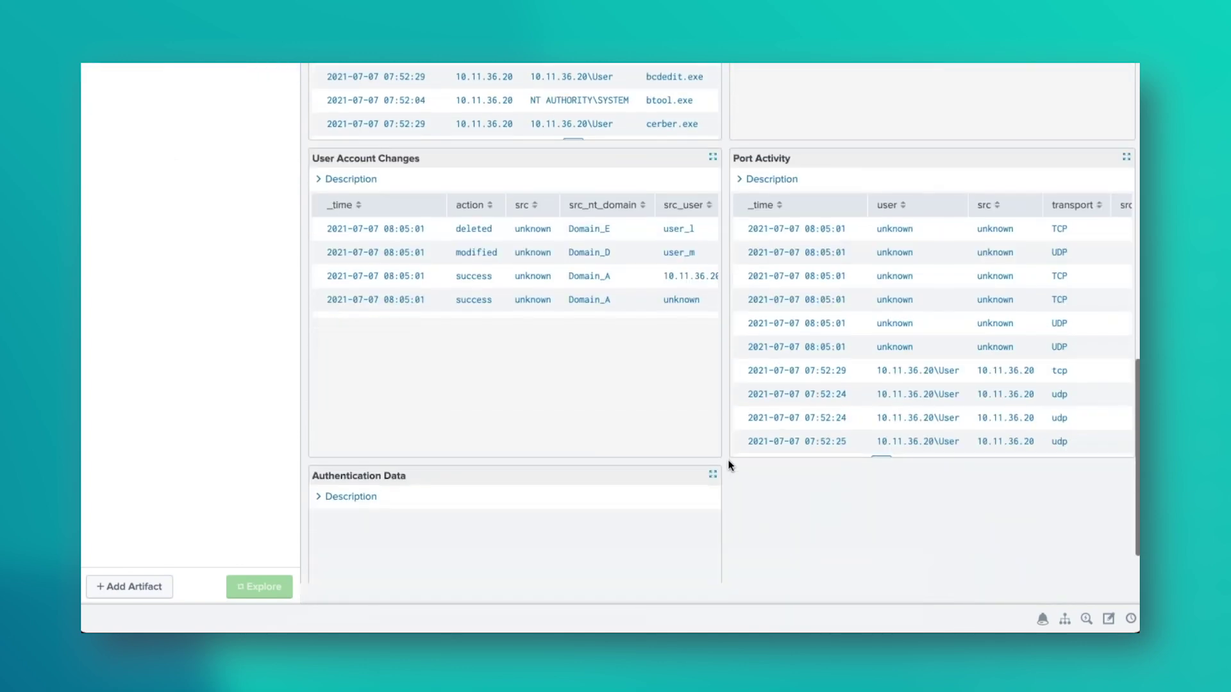
scroll(728, 466, "down", 2)
scroll(729, 466, "up", 10)
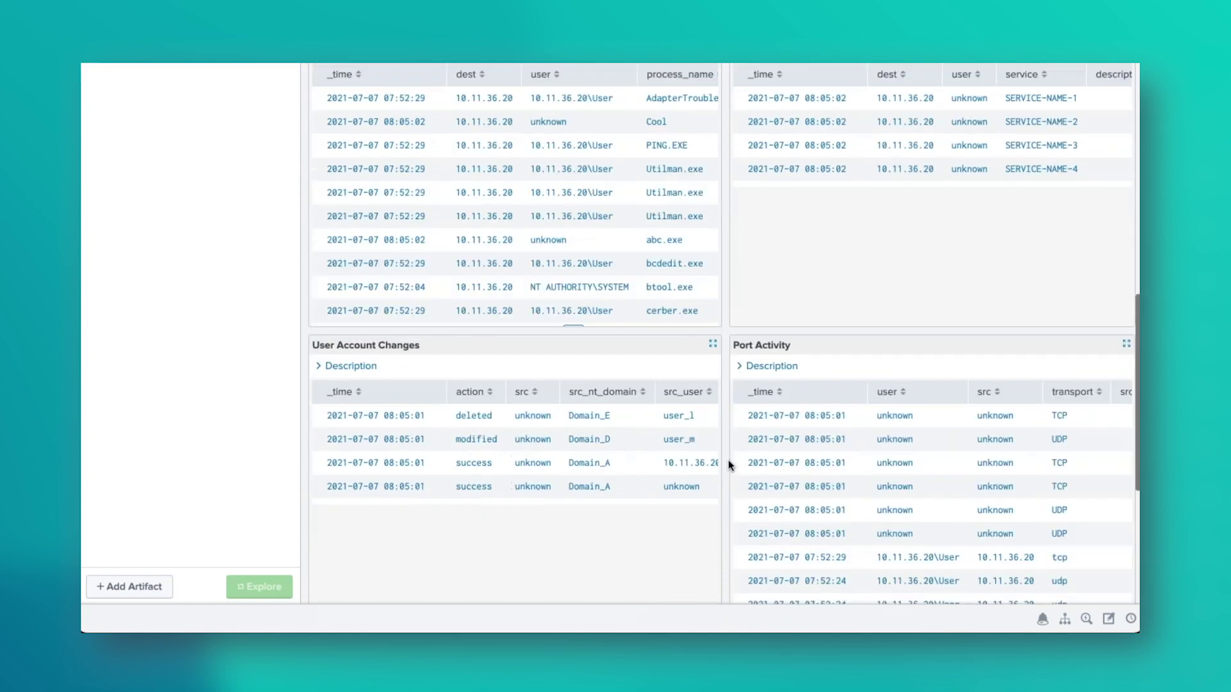
scroll(729, 464, "up", 10)
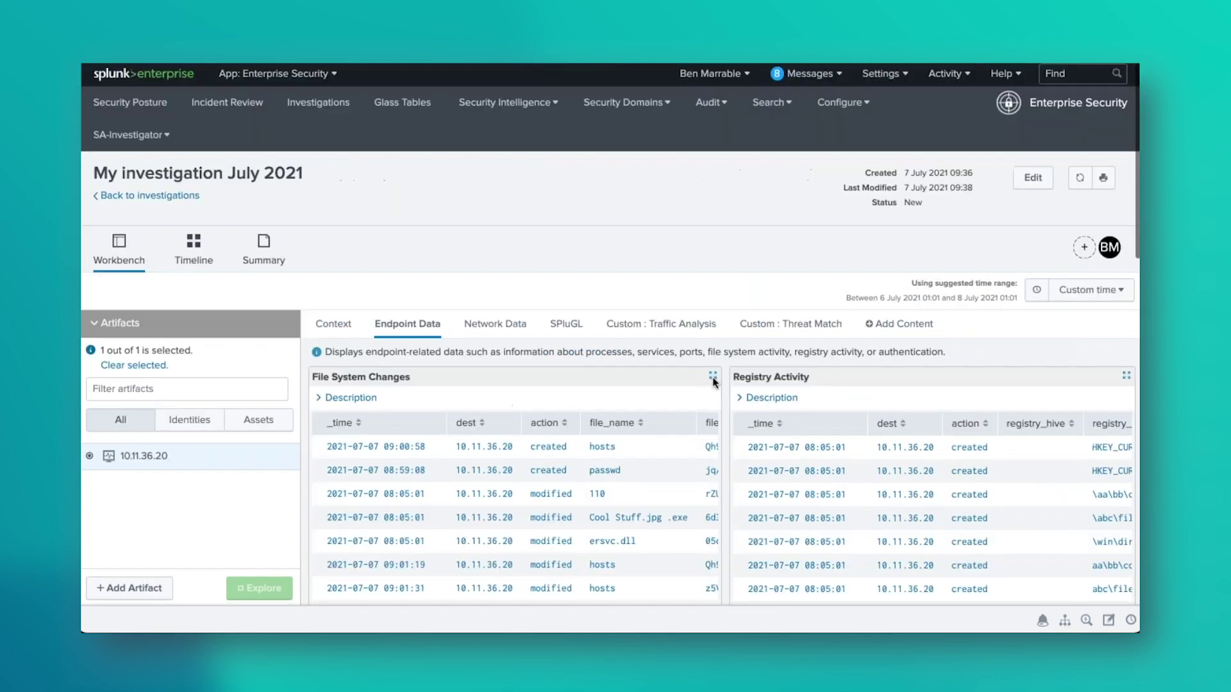
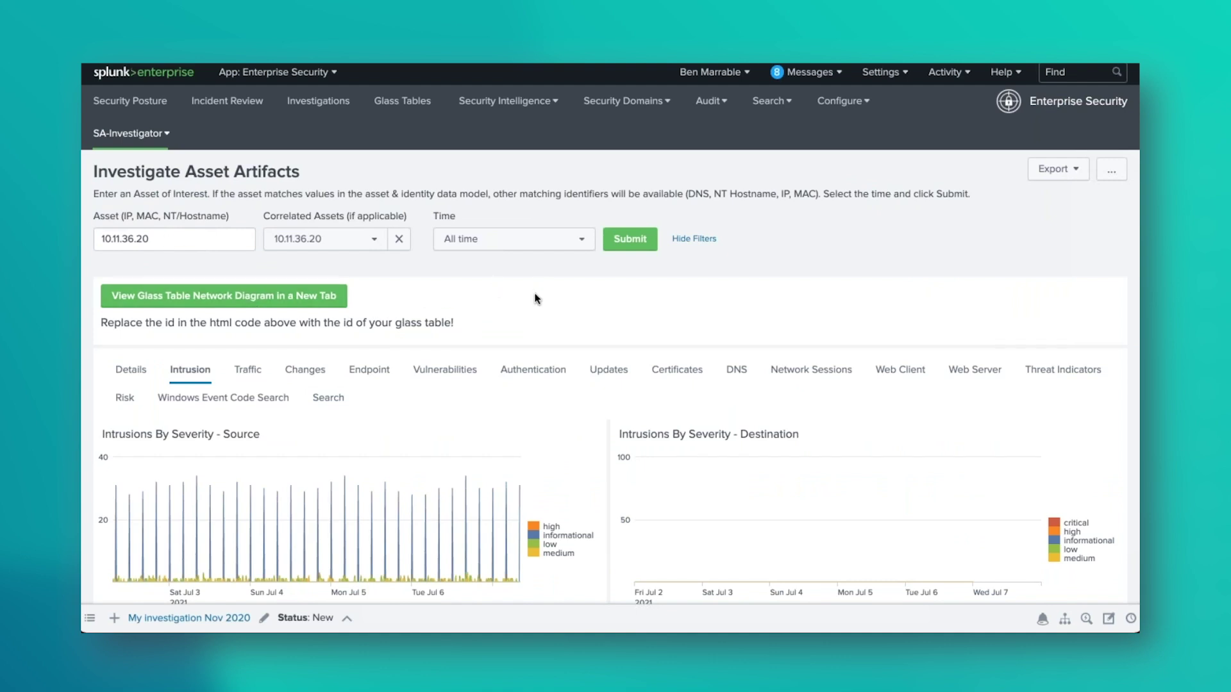
- Examine the Intrusion data for asset 10.11.36.20, covering intrusions by severity and by action as source and destination
scroll(527, 300, "down", 2)
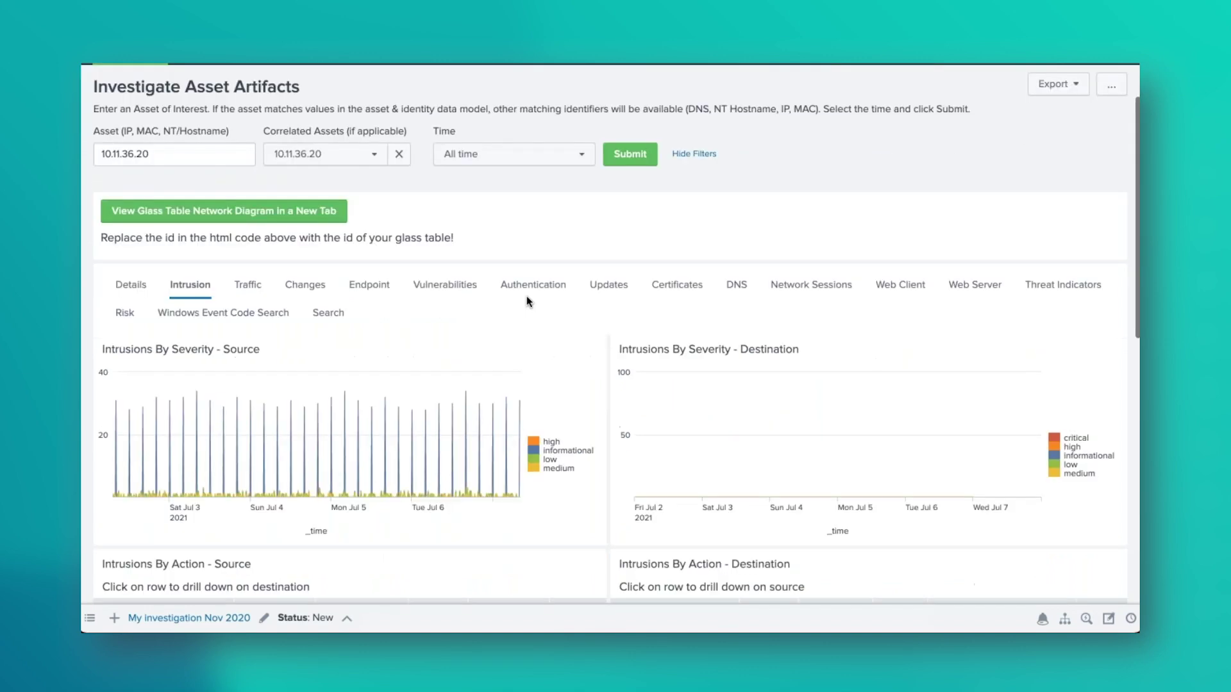
scroll(384, 298, "down", 2)
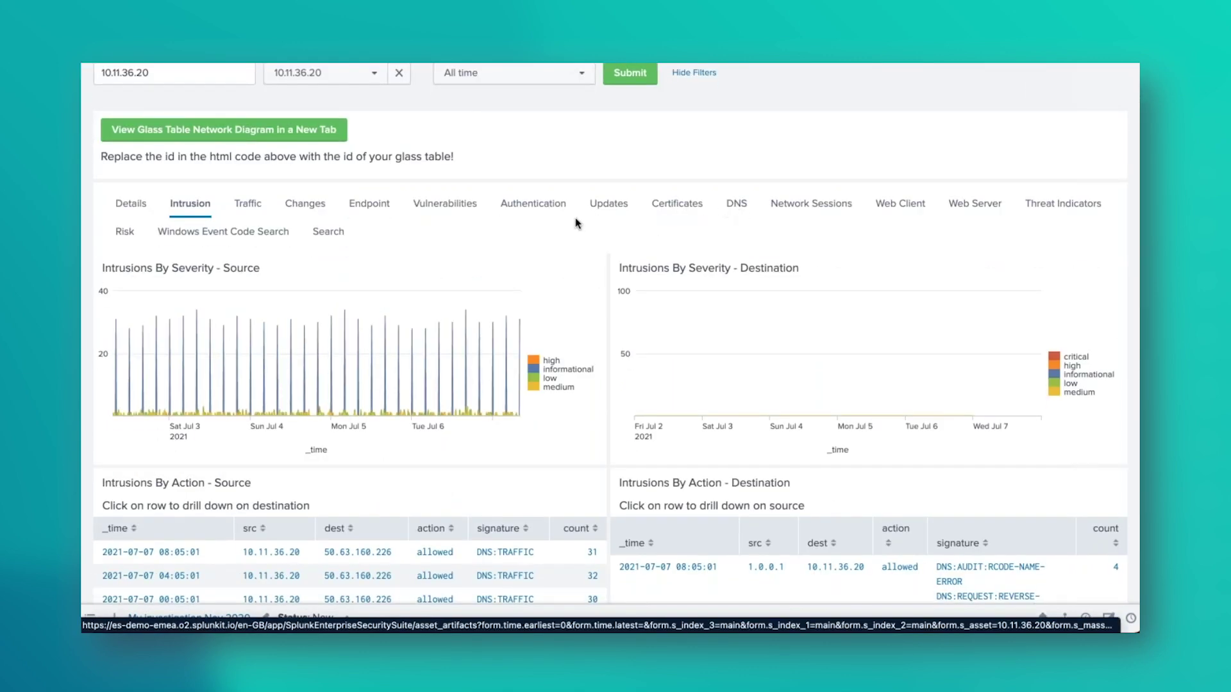
scroll(508, 288, "down", 1)
scroll(508, 287, "down", 2)
scroll(509, 292, "down", 5)
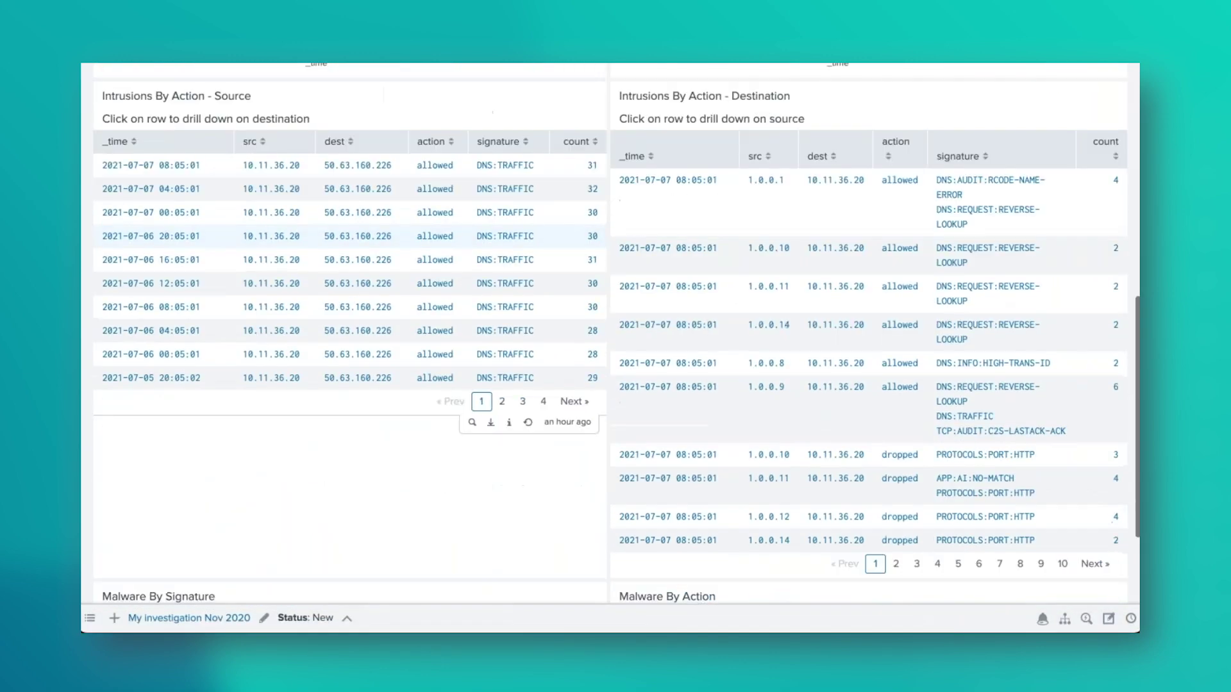
scroll(577, 328, "up", 10)
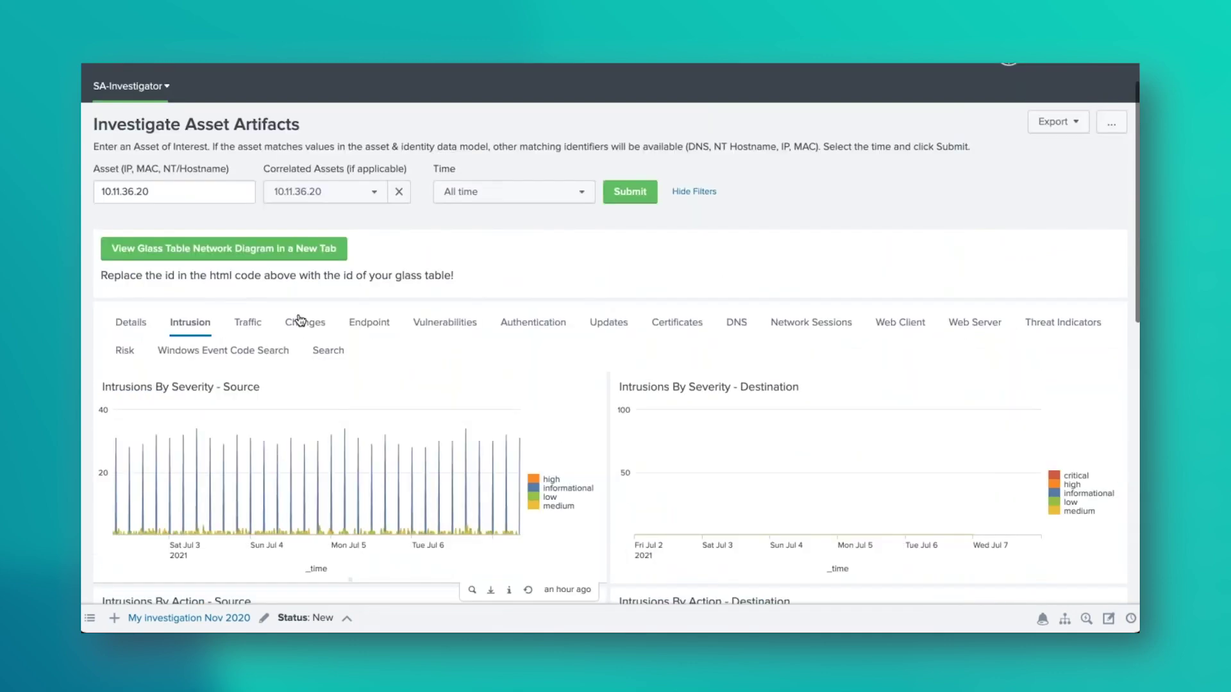
- Examine the asset's Details and its notable events by destination, and open its network Traffic charts
left_click(131, 321)
scroll(337, 425, "down", 1)
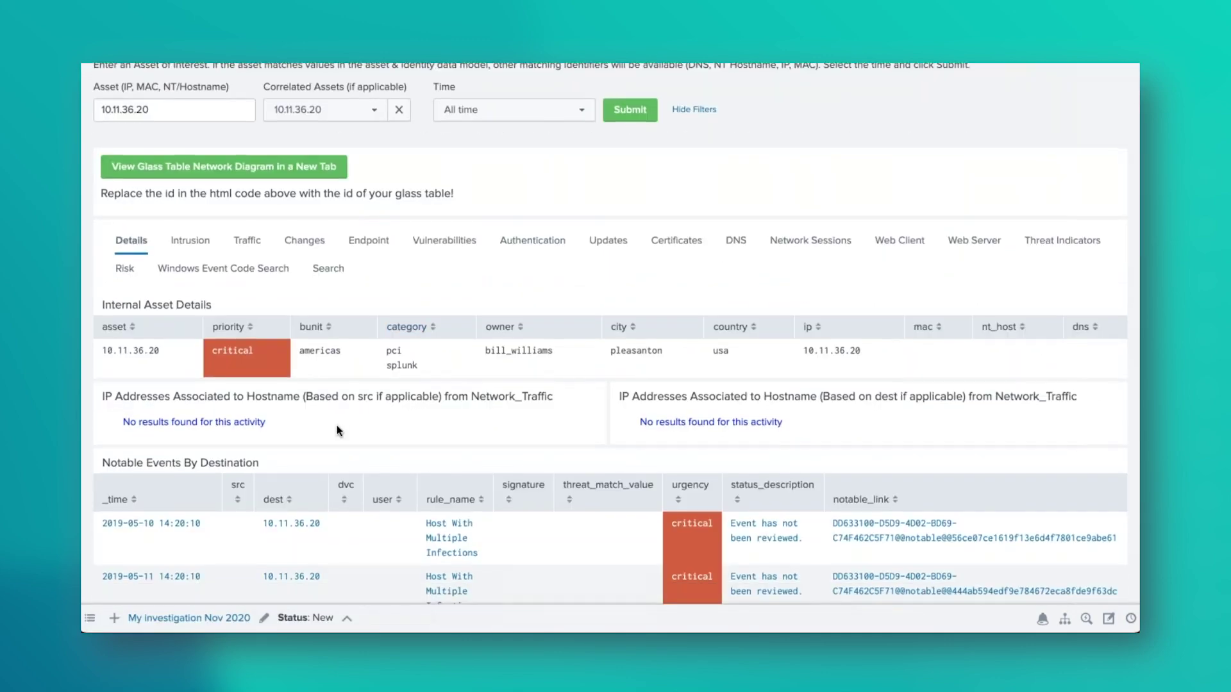
scroll(337, 425, "down", 5)
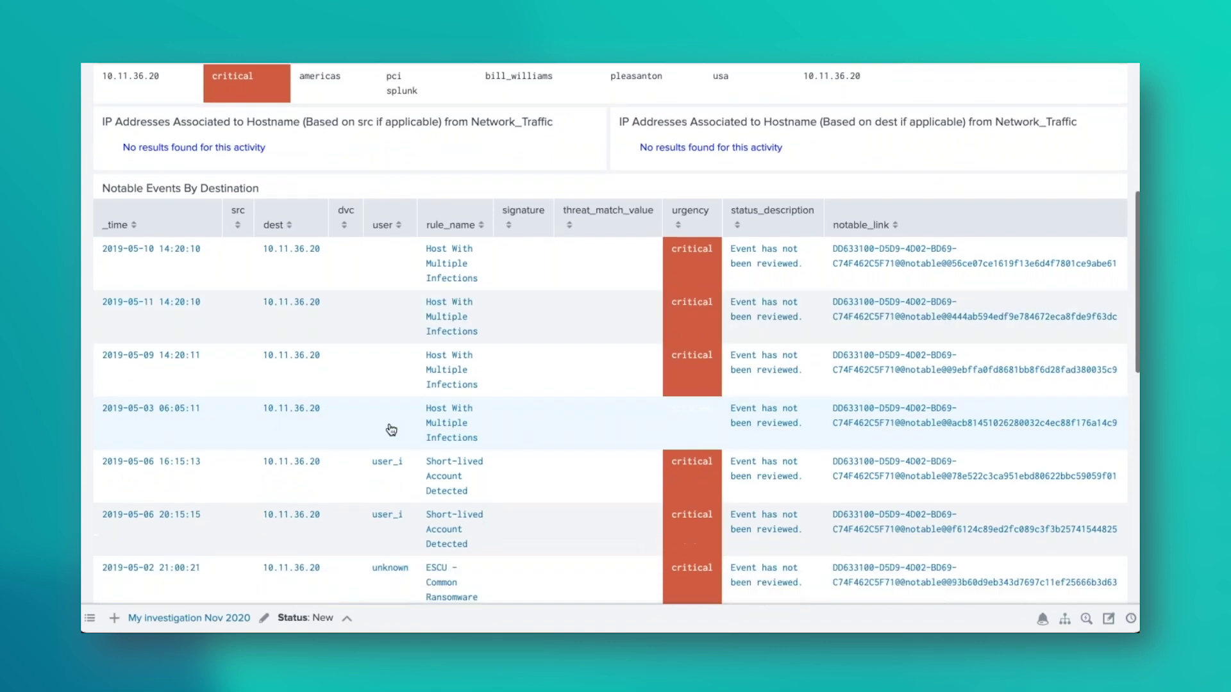
scroll(391, 430, "down", 10)
scroll(229, 386, "down", 1)
scroll(229, 387, "up", 17)
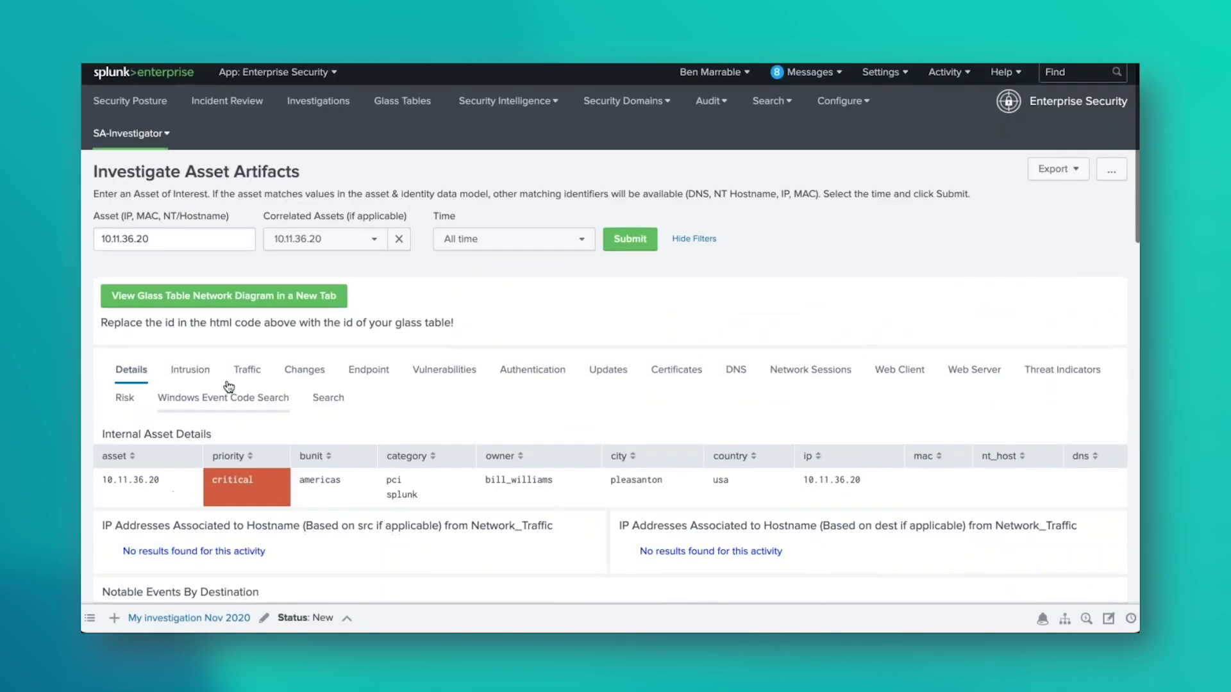
left_click(247, 370)
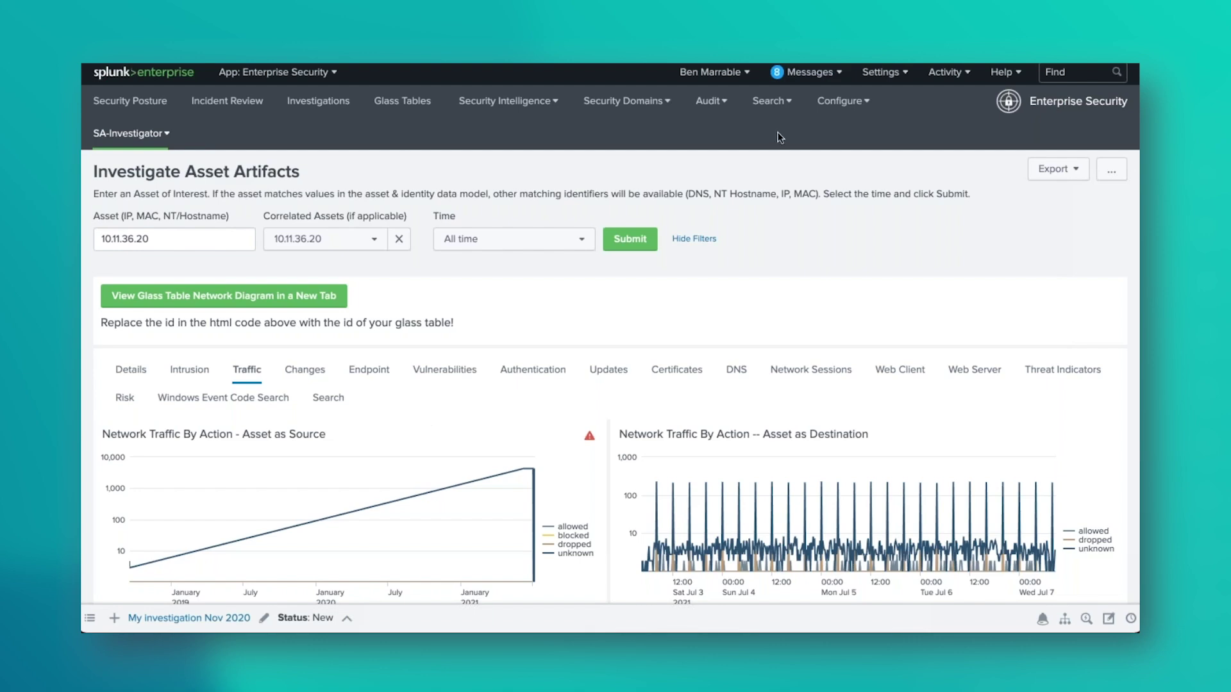
- Open the Access Center dashboard from the Access security domain
left_click(647, 104)
left_click(609, 135)
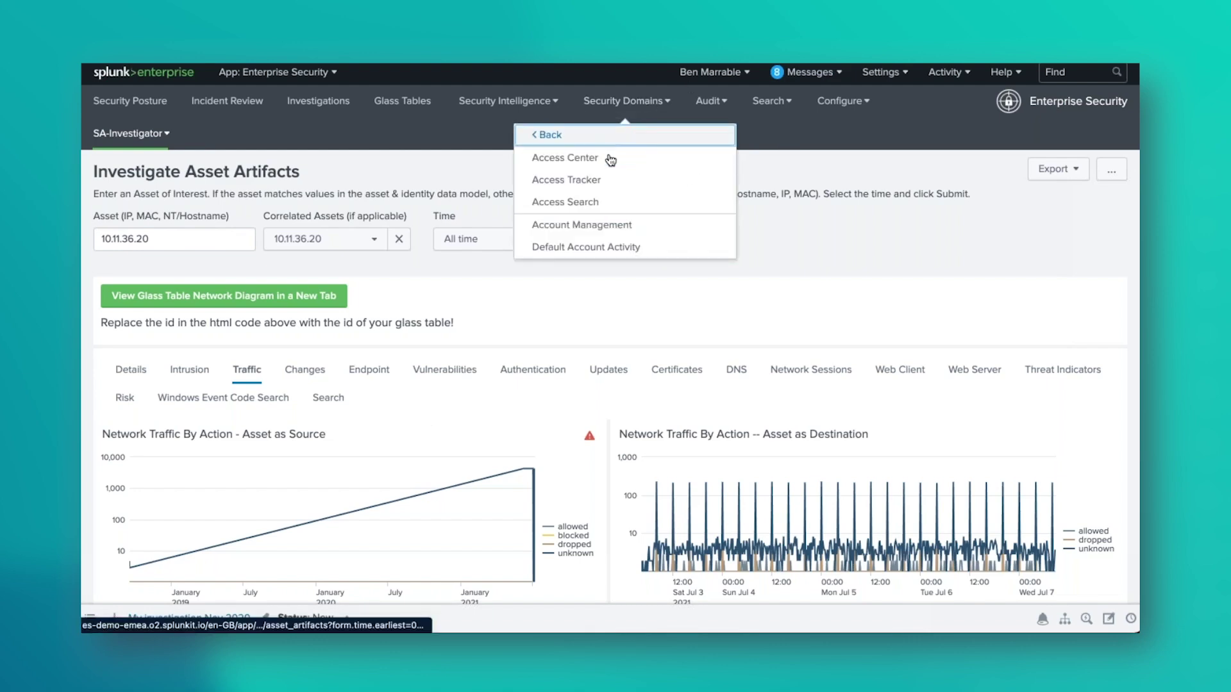
left_click(564, 157)
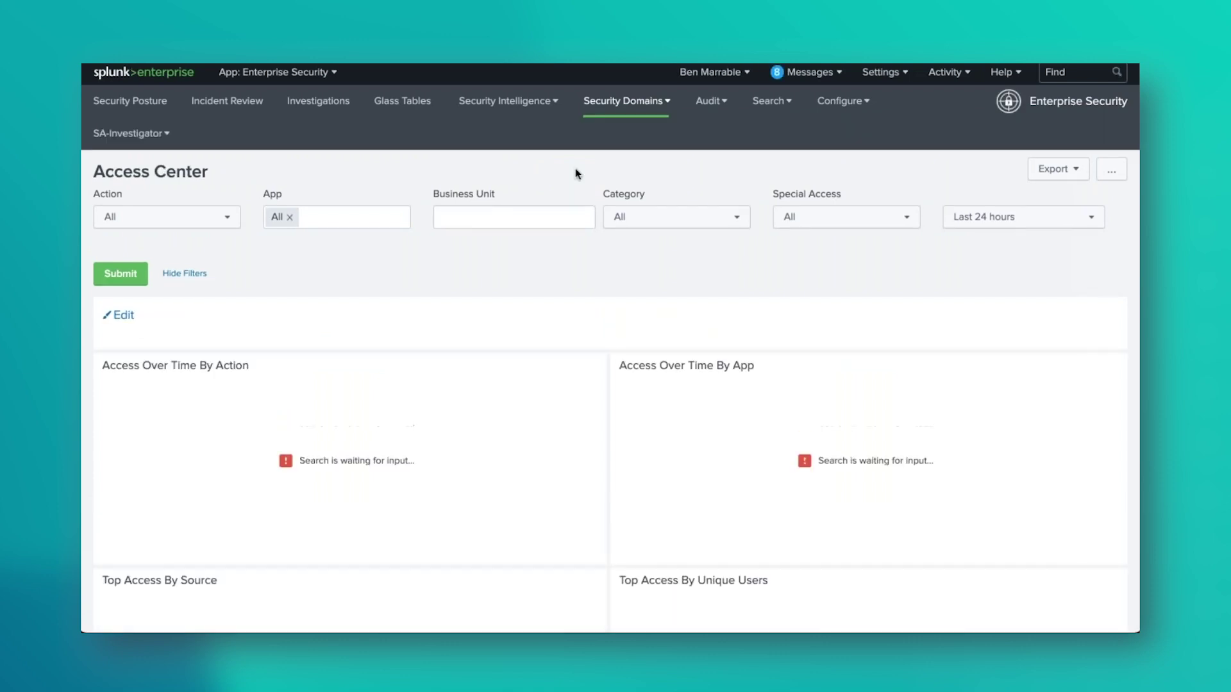
left_click(641, 113)
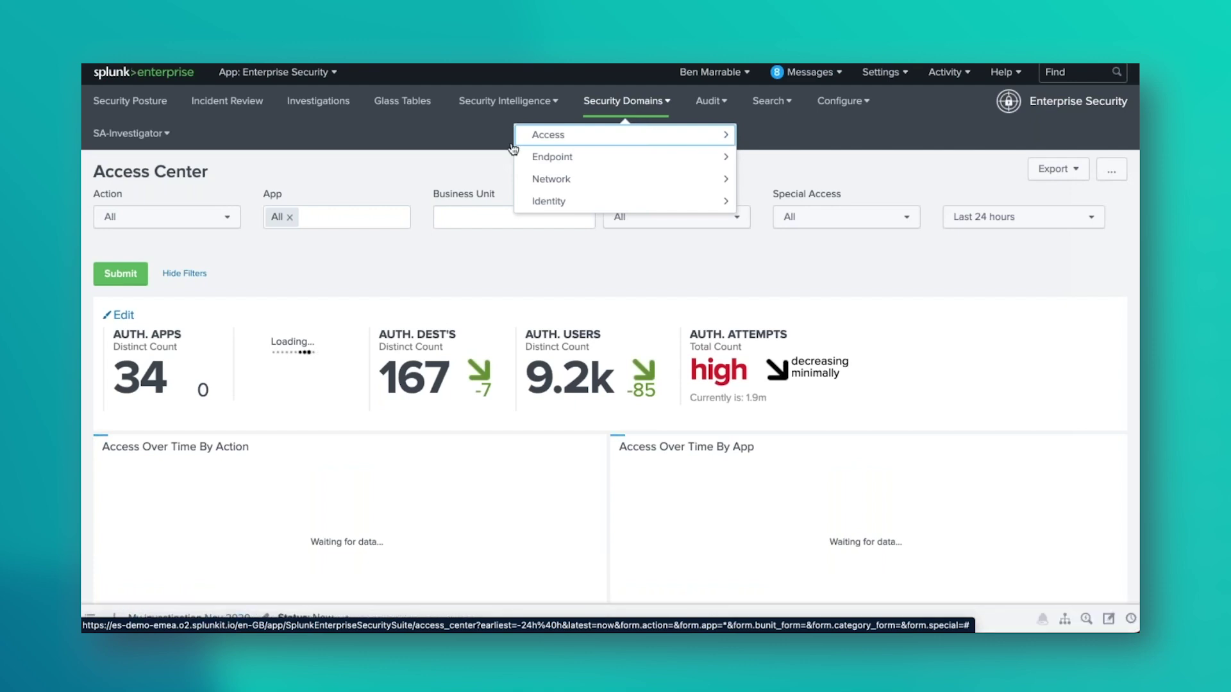
left_click(409, 170)
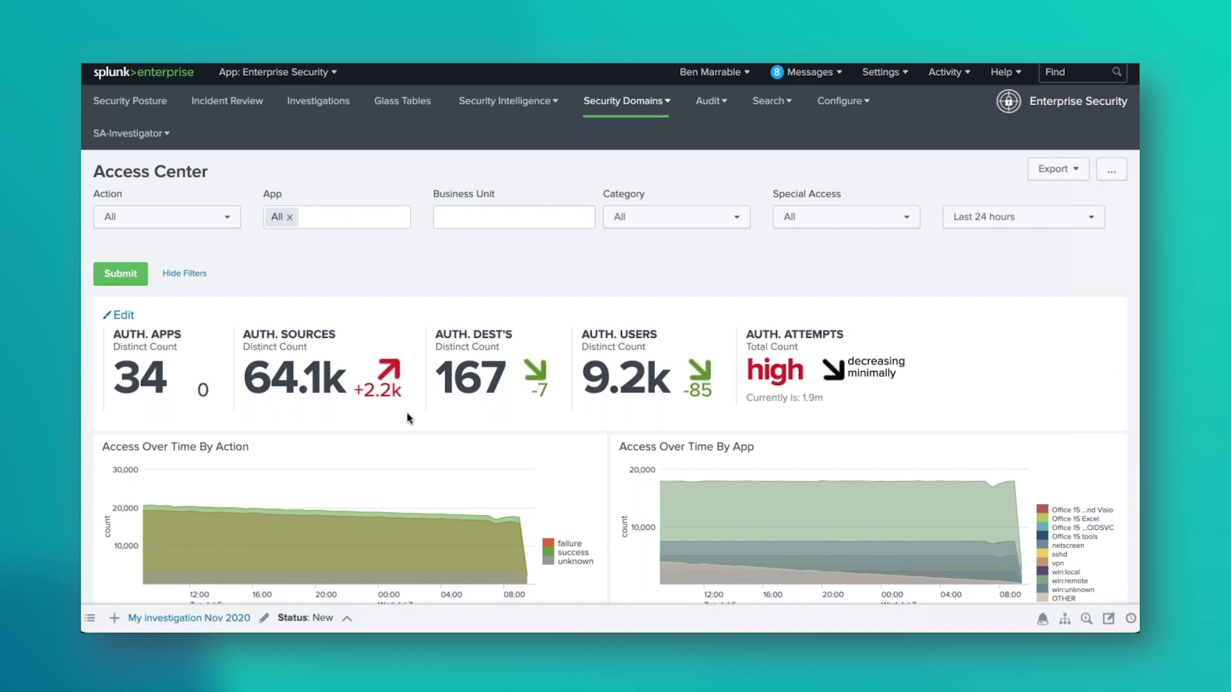
- Examine the Access Center's authentication counts, access over time by action and app, and top access by source and unique users
scroll(409, 419, "down", 3)
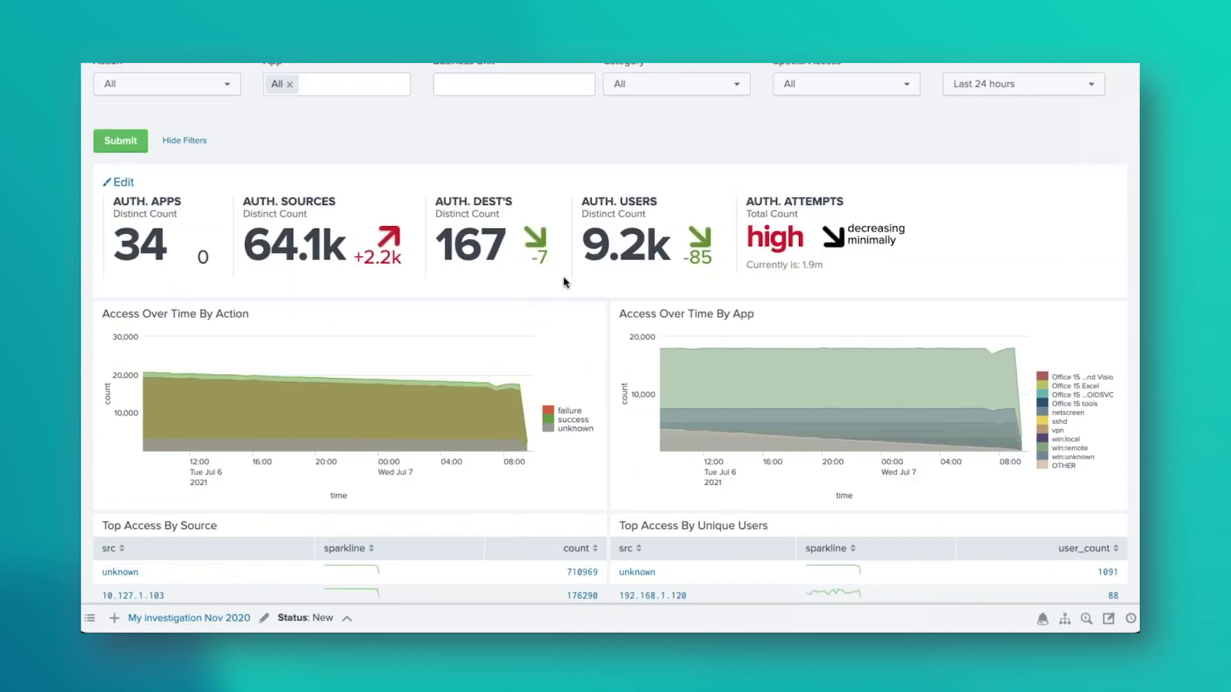
scroll(565, 286, "down", 2)
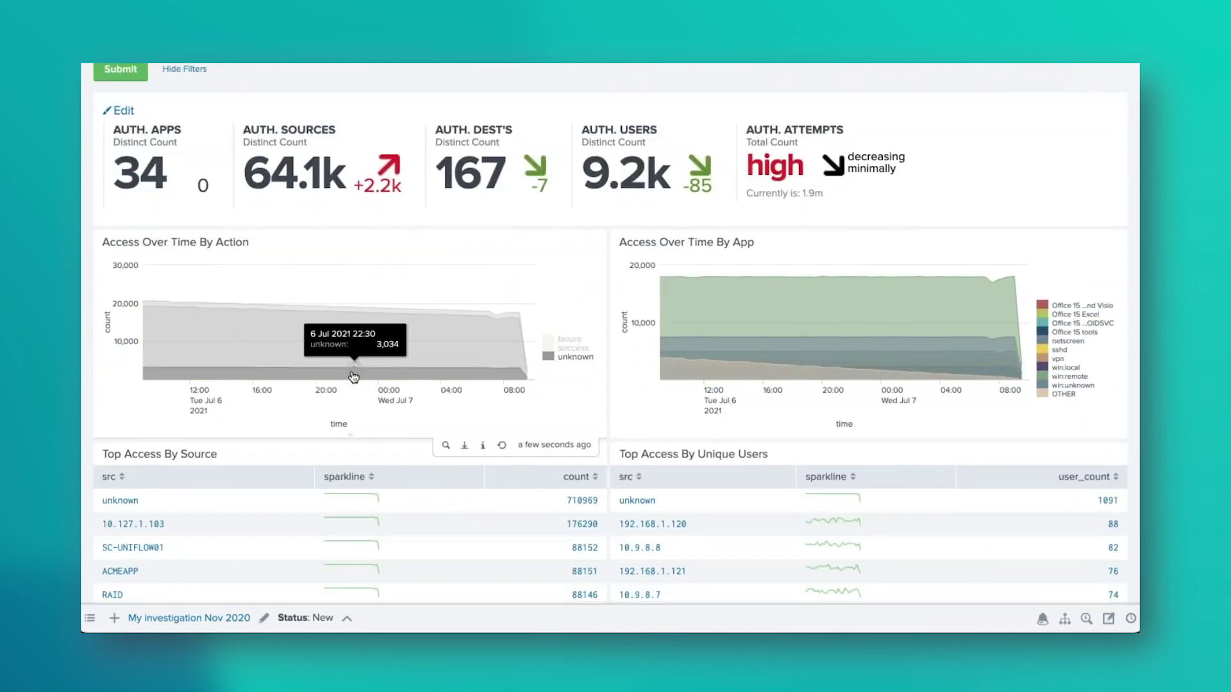
scroll(502, 445, "down", 3)
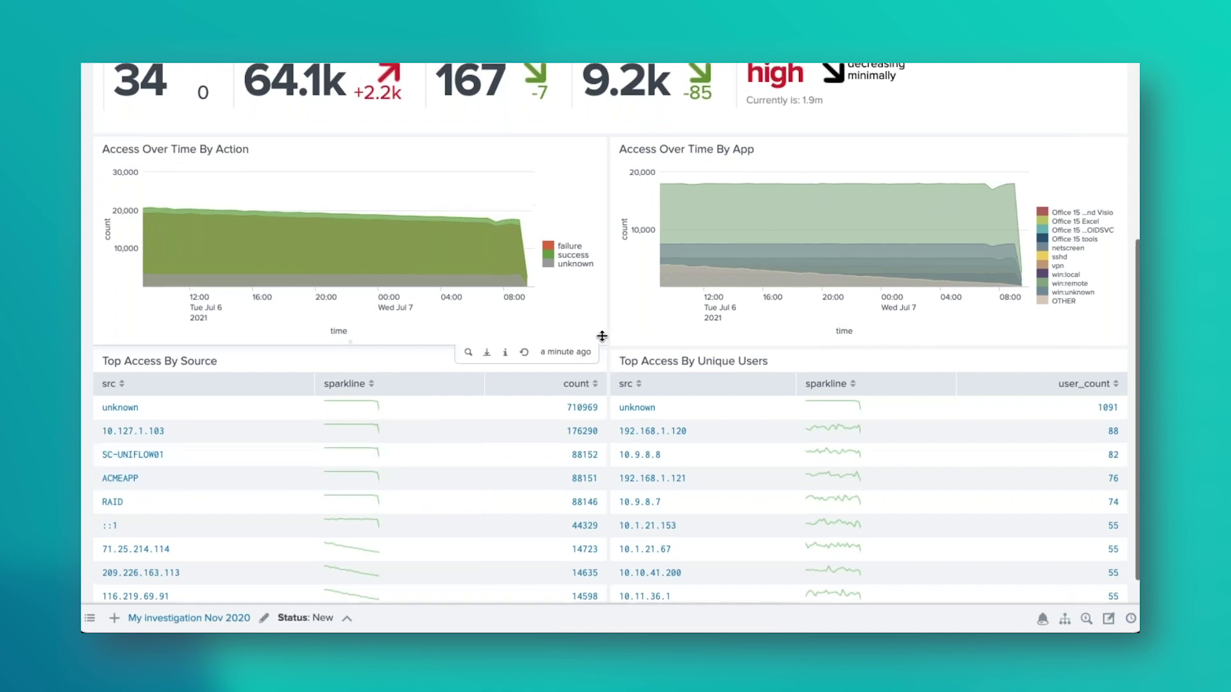
scroll(602, 336, "up", 2)
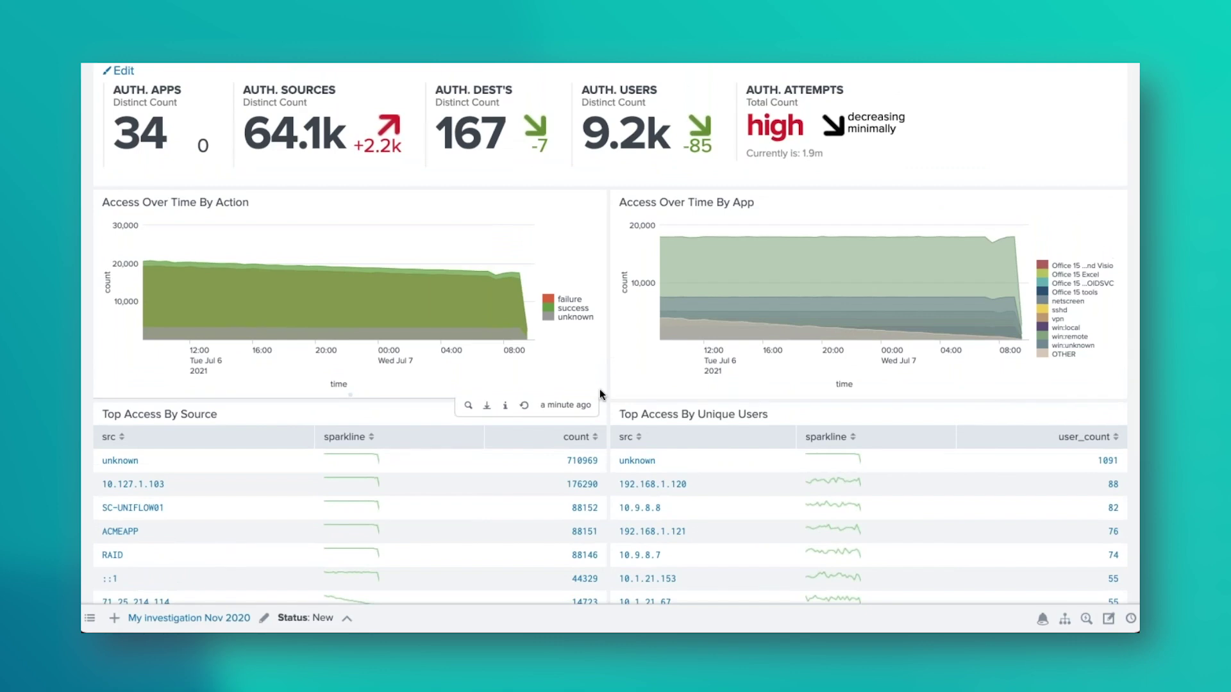
scroll(599, 388, "up", 6)
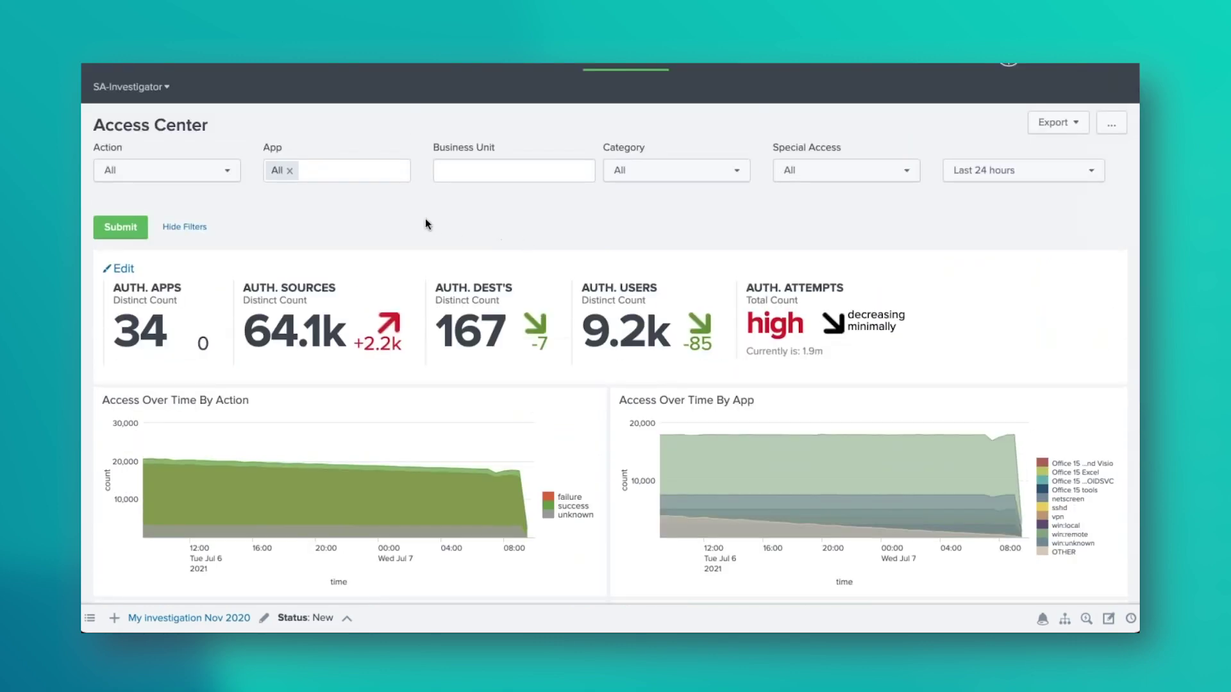
- Filter the Access Center to category contractor with Privileged special access and check the resulting panels
left_click(644, 175)
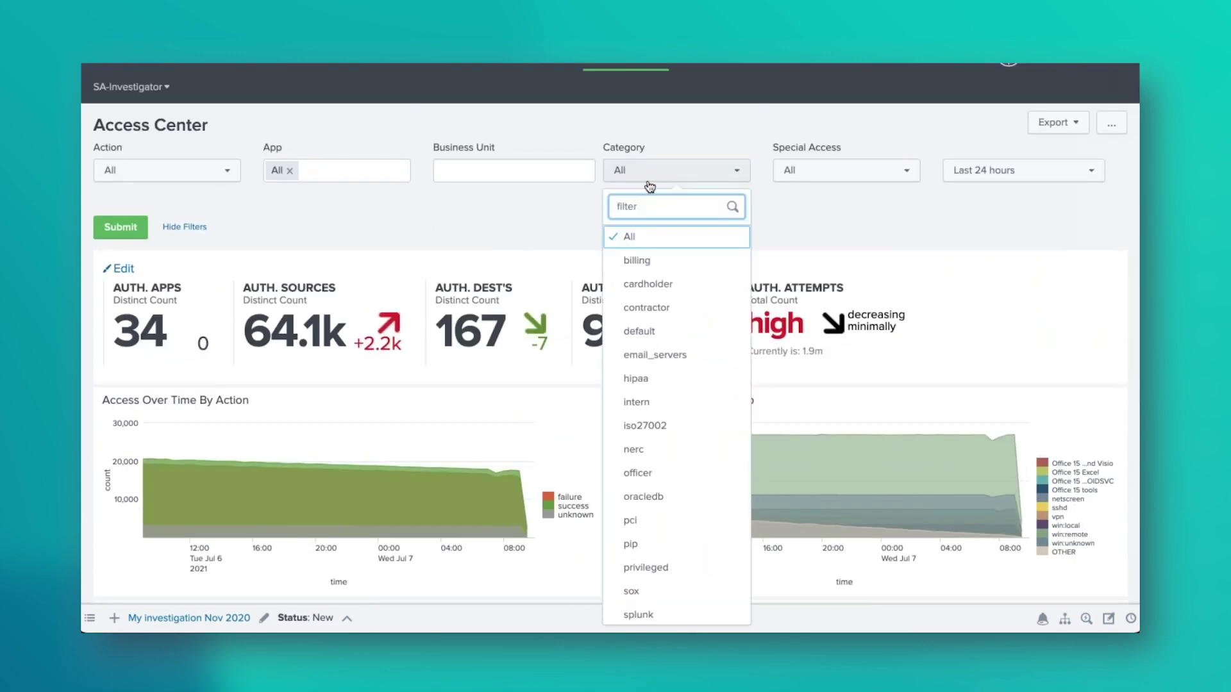
left_click(673, 308)
left_click(845, 173)
left_click(824, 225)
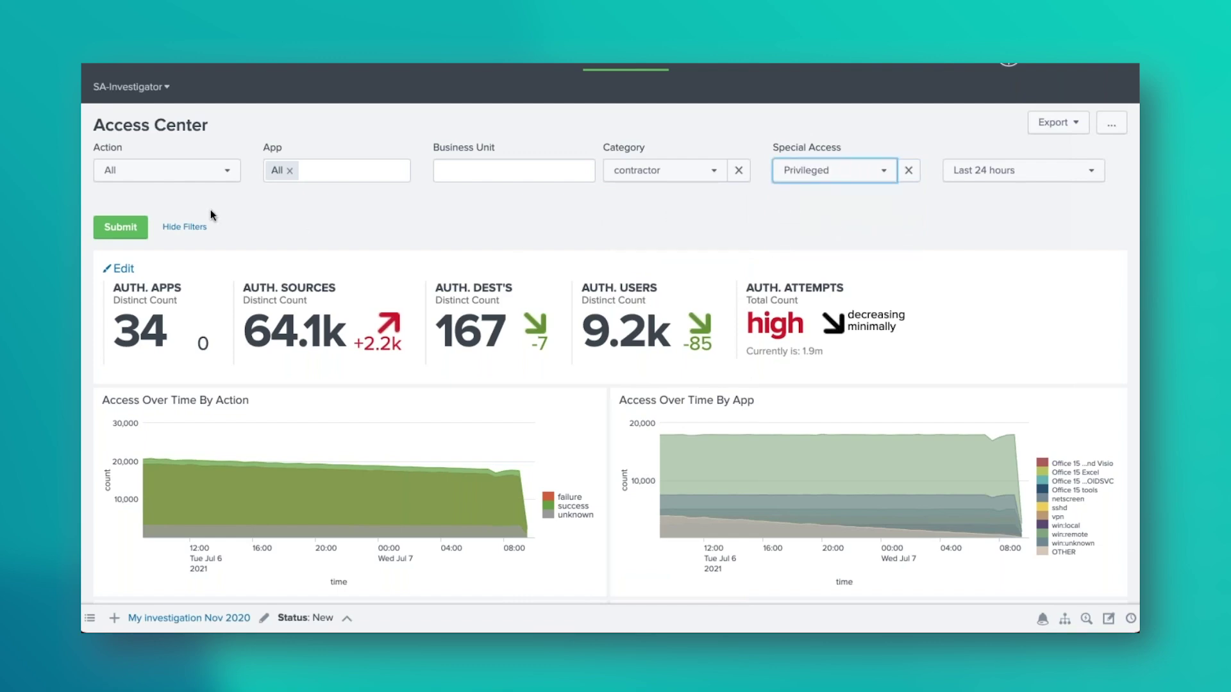
left_click(121, 227)
scroll(522, 490, "down", 5)
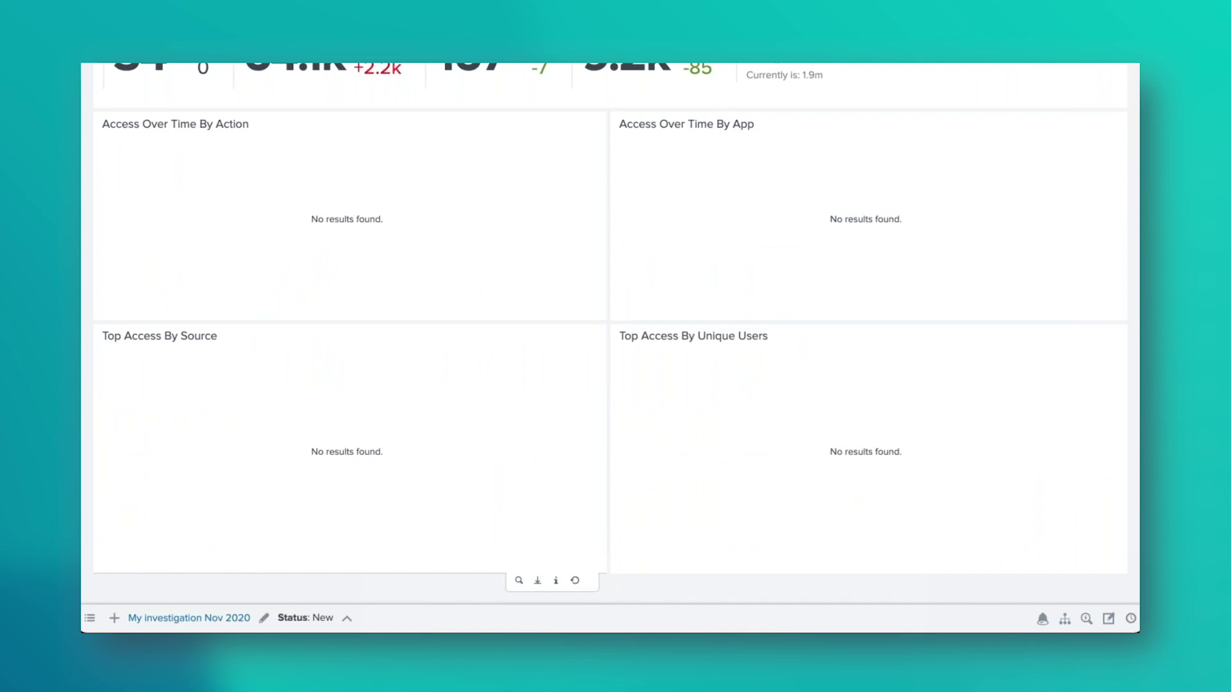
scroll(526, 471, "up", 5)
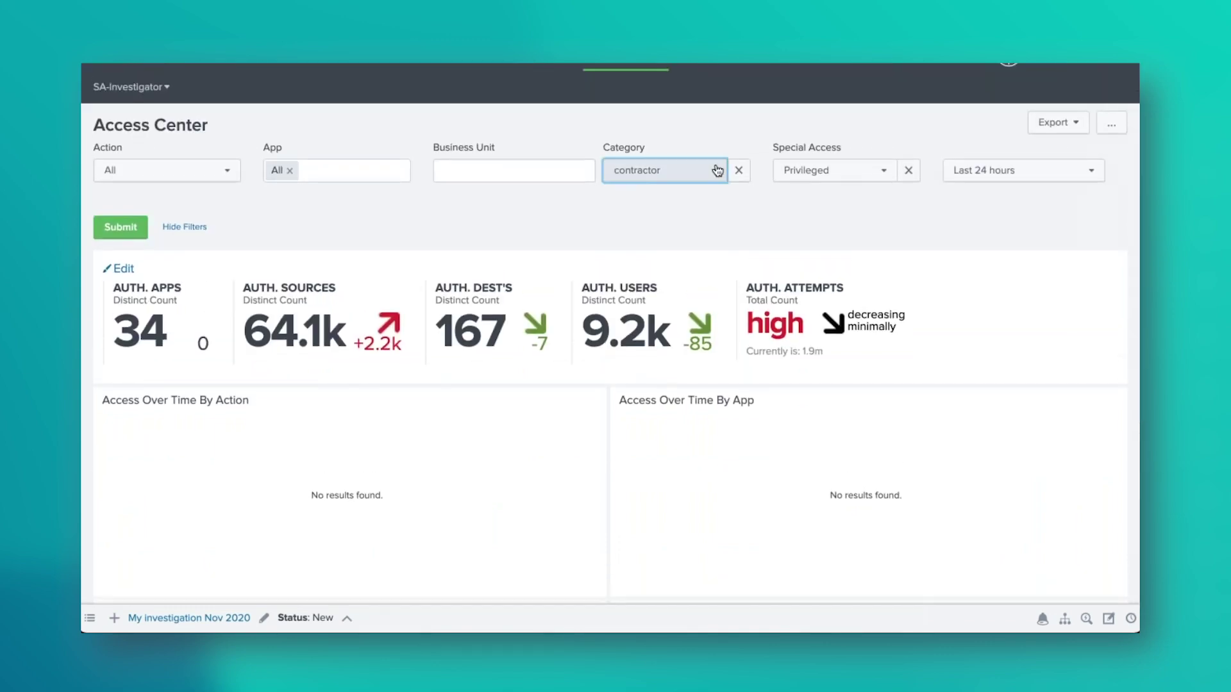
- Set the category filter back to All, resubmit the dashboard and review the privileged access charts and tables
left_click(661, 170)
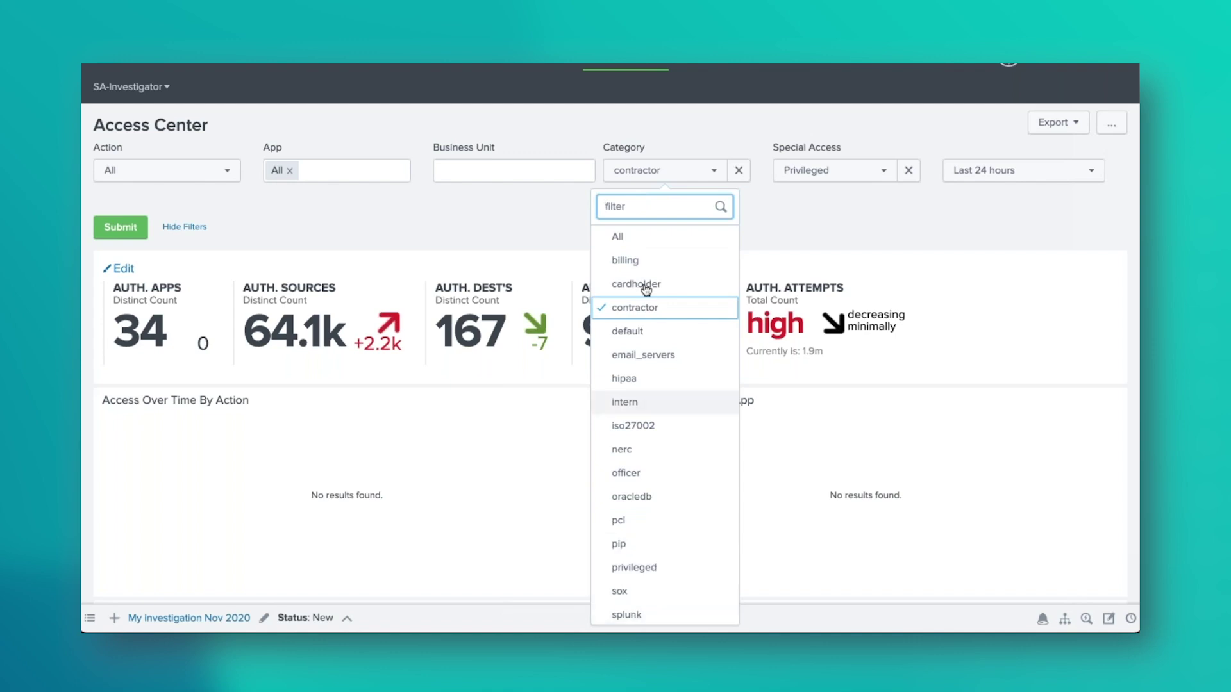
left_click(652, 237)
left_click(122, 228)
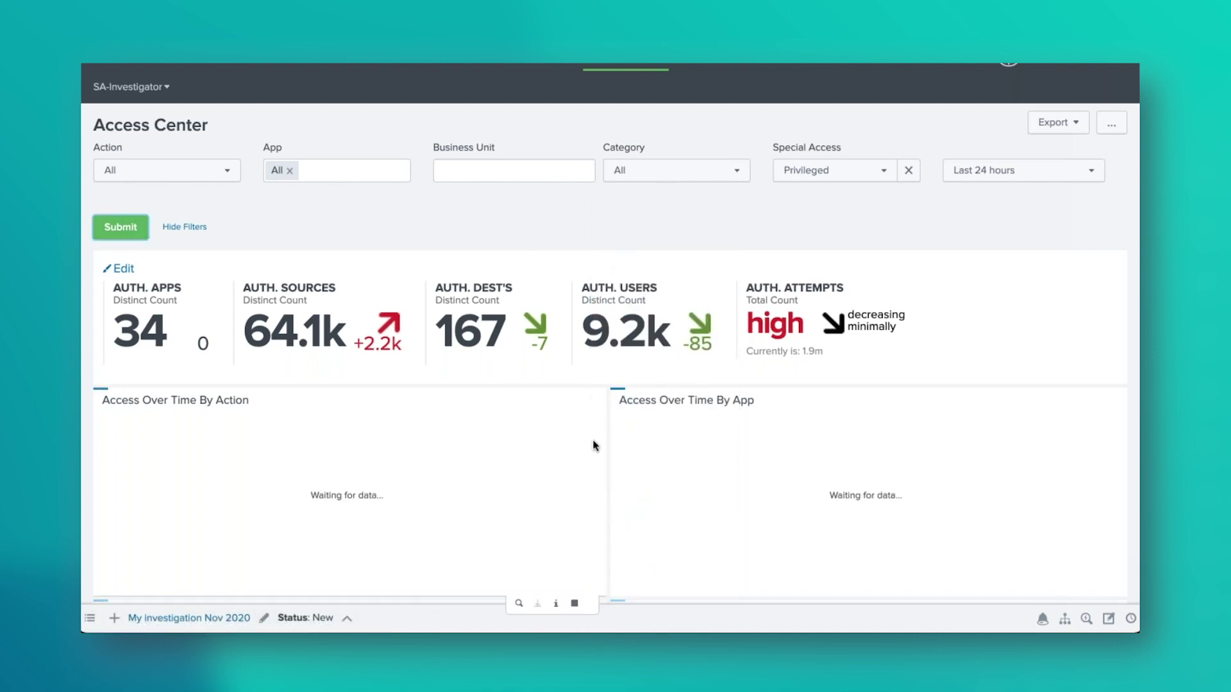
scroll(594, 445, "down", 3)
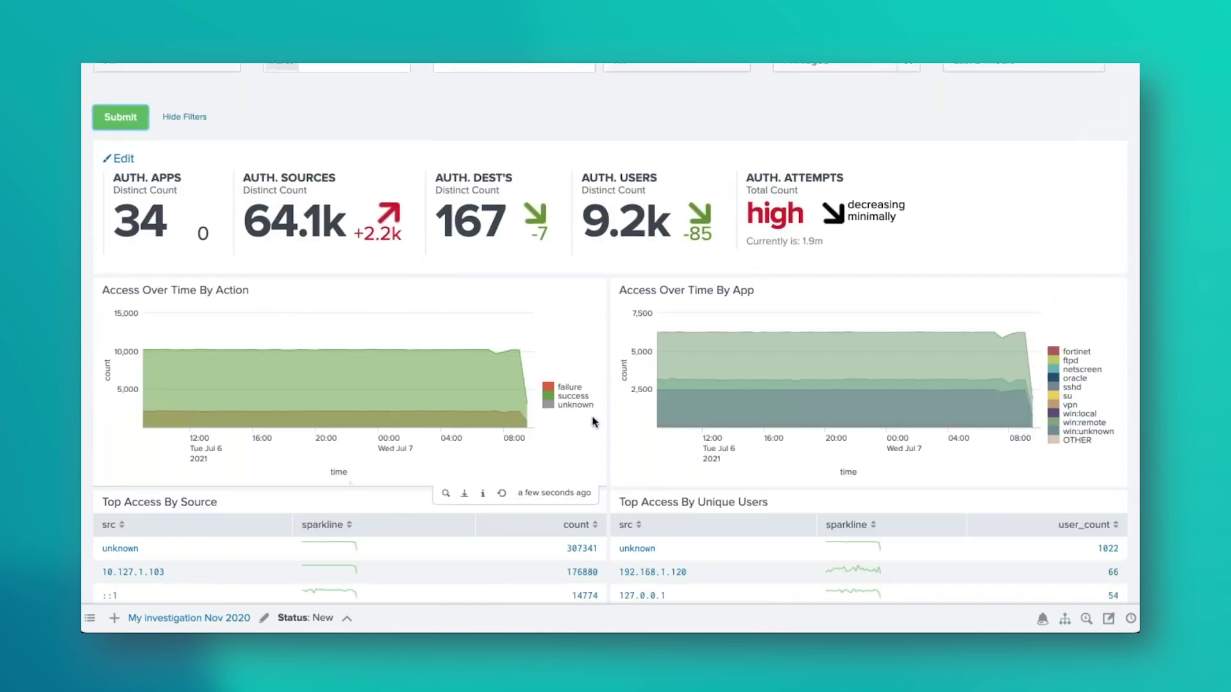
scroll(591, 420, "down", 5)
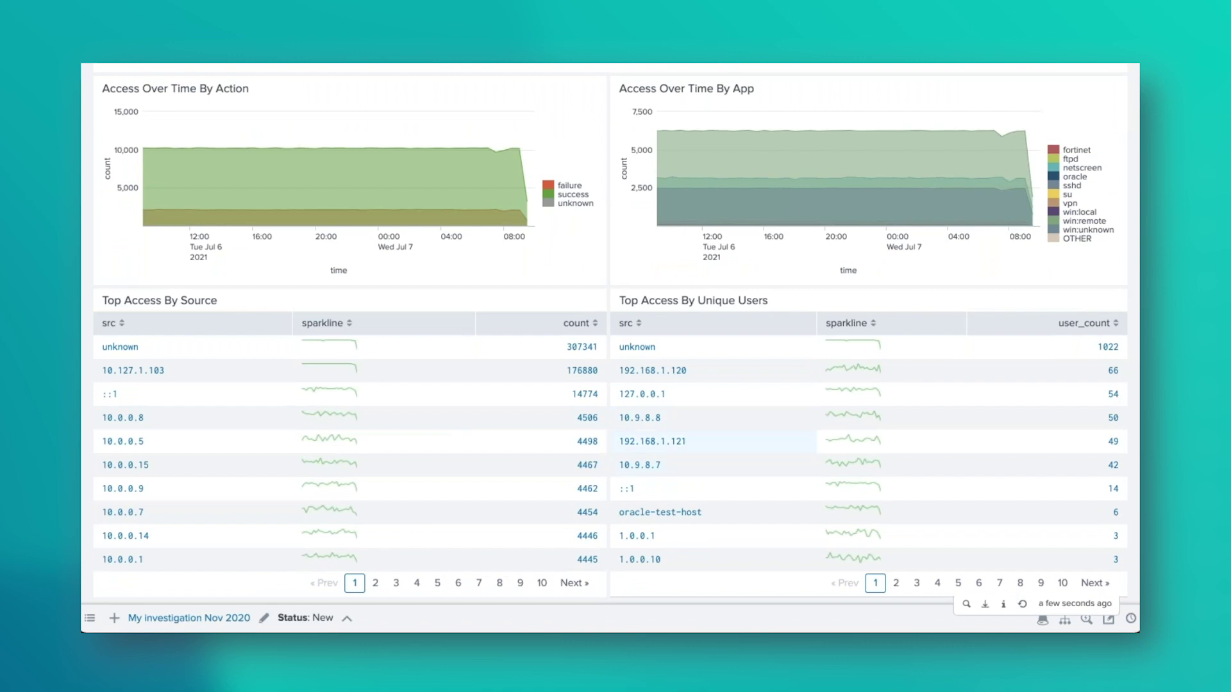
- Drill down into source 10.9.8.8 from Top Access By Unique Users and check the Access Search date and time range
left_click(649, 424)
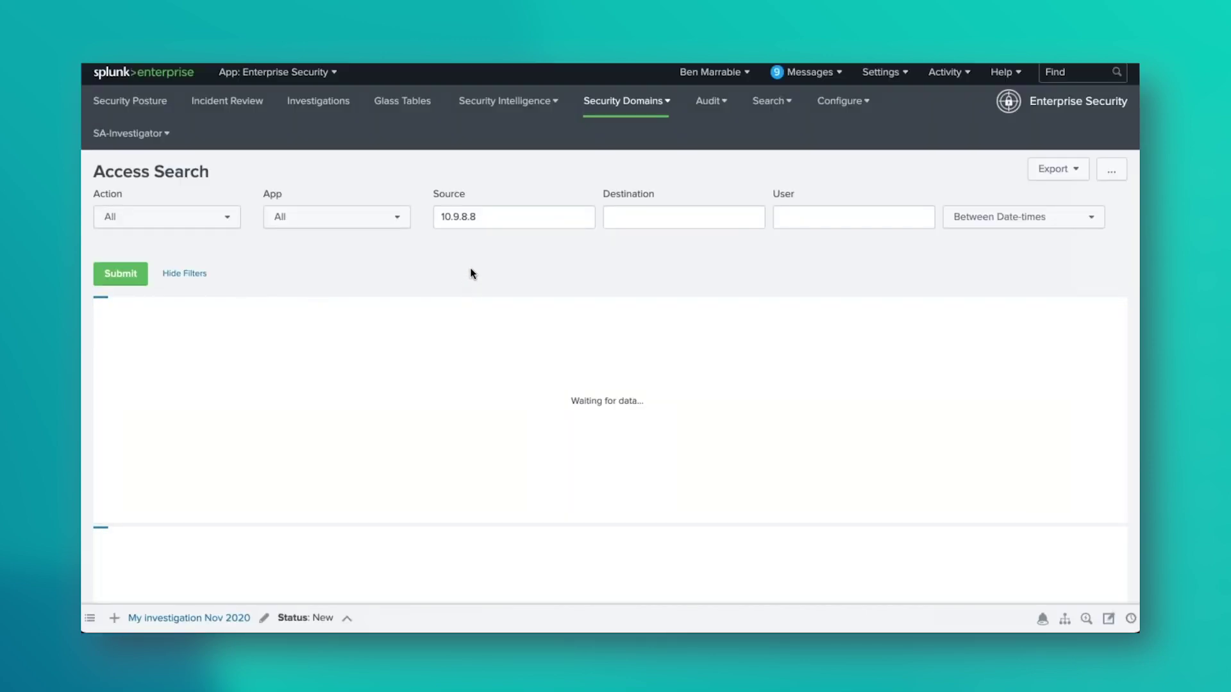
double_click(490, 217)
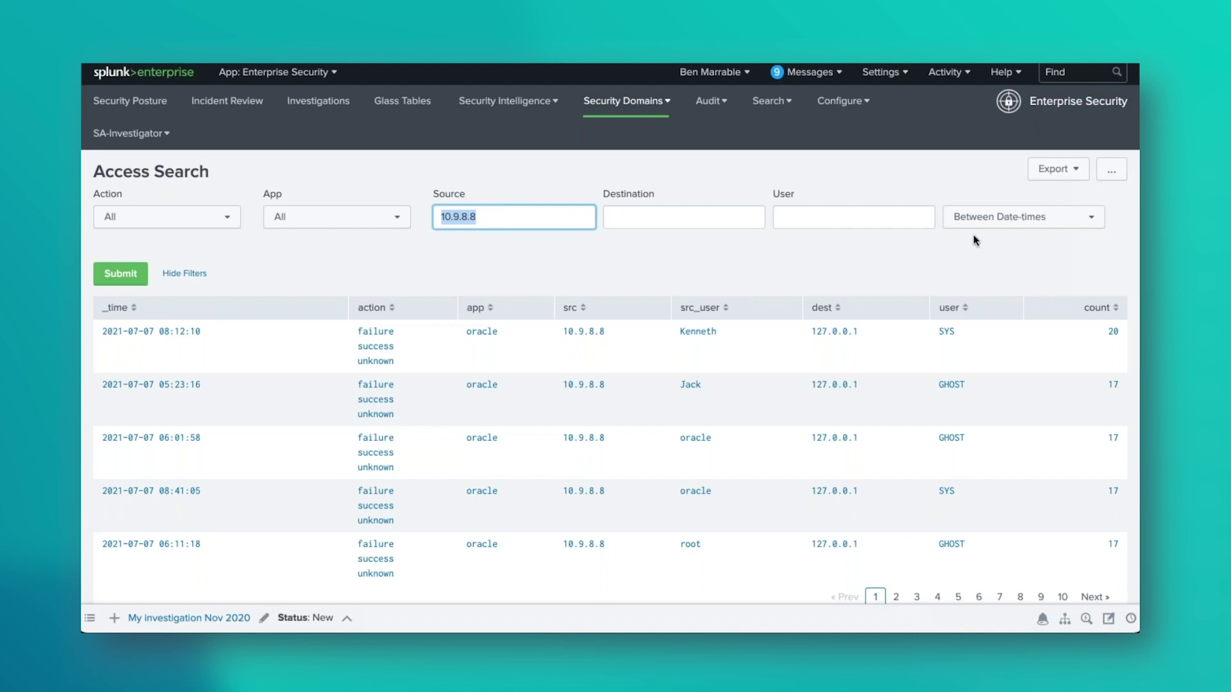
left_click(1031, 218)
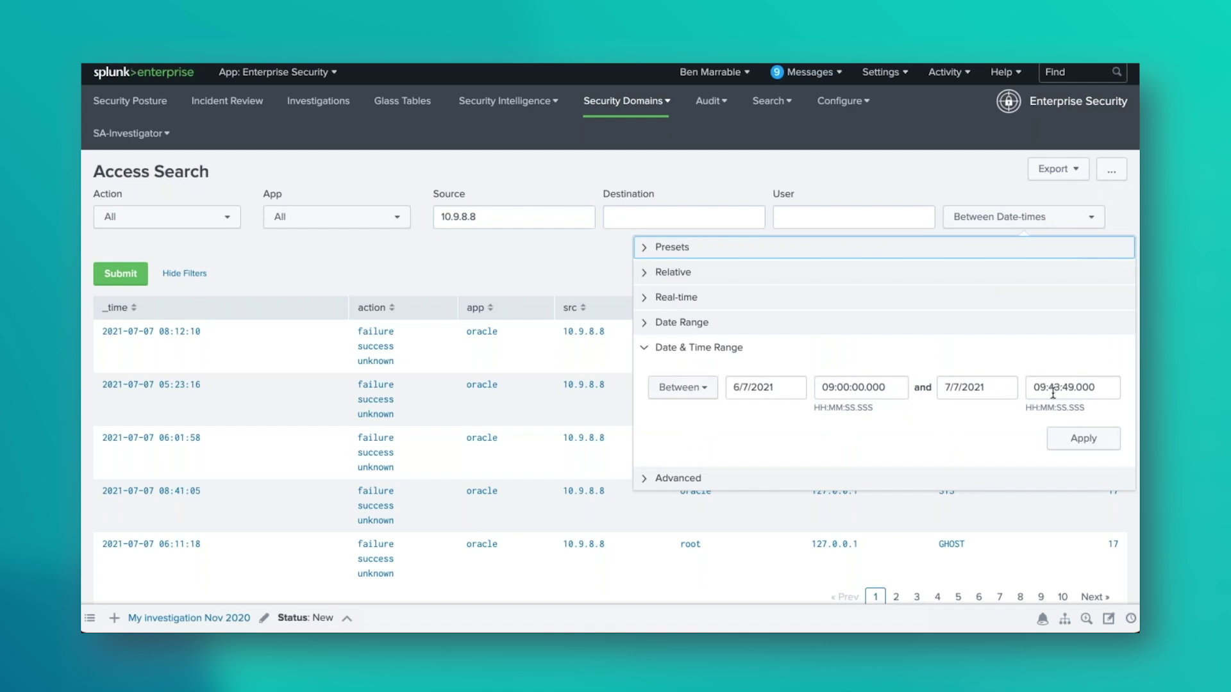
left_click(967, 189)
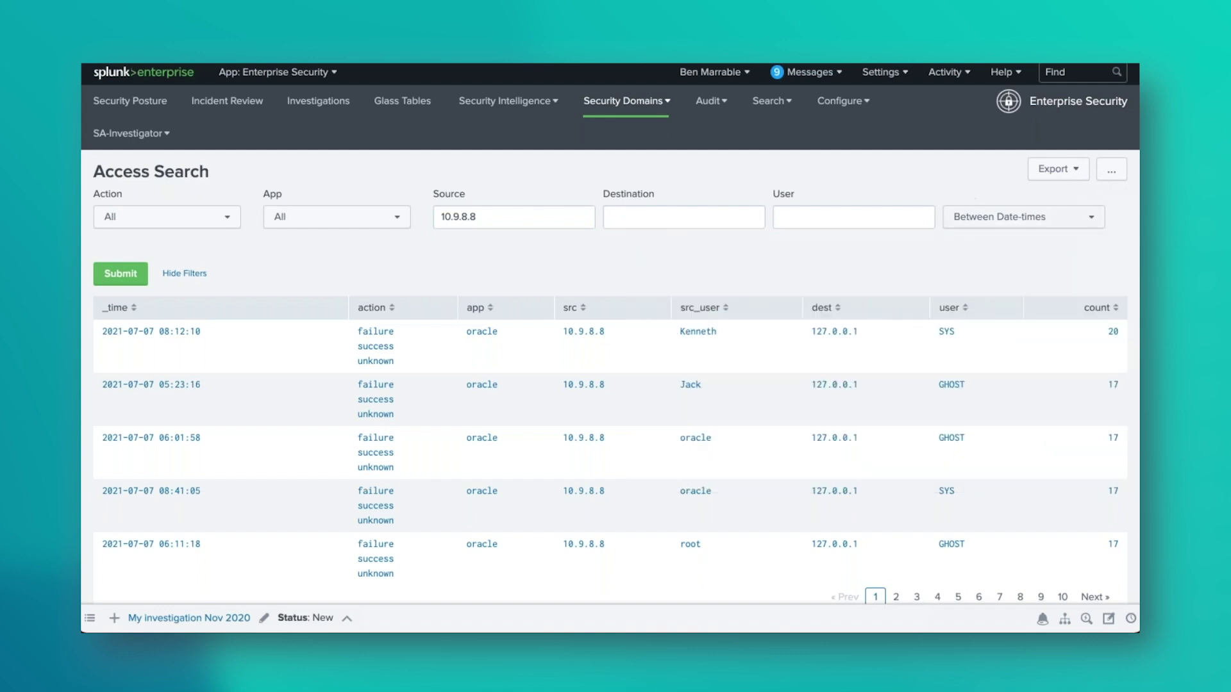
- Examine the access attempts and raw events listed for source 10.9.8.8
left_click(375, 414)
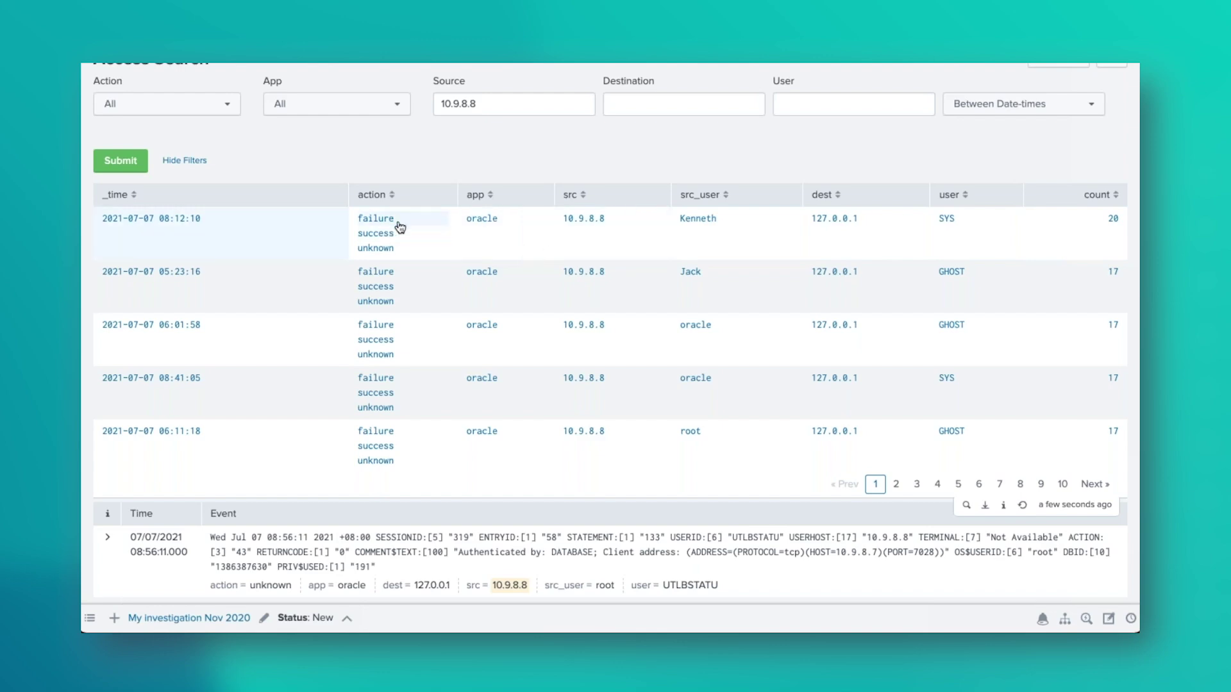
scroll(481, 448, "down", 1)
scroll(609, 346, "down", 3)
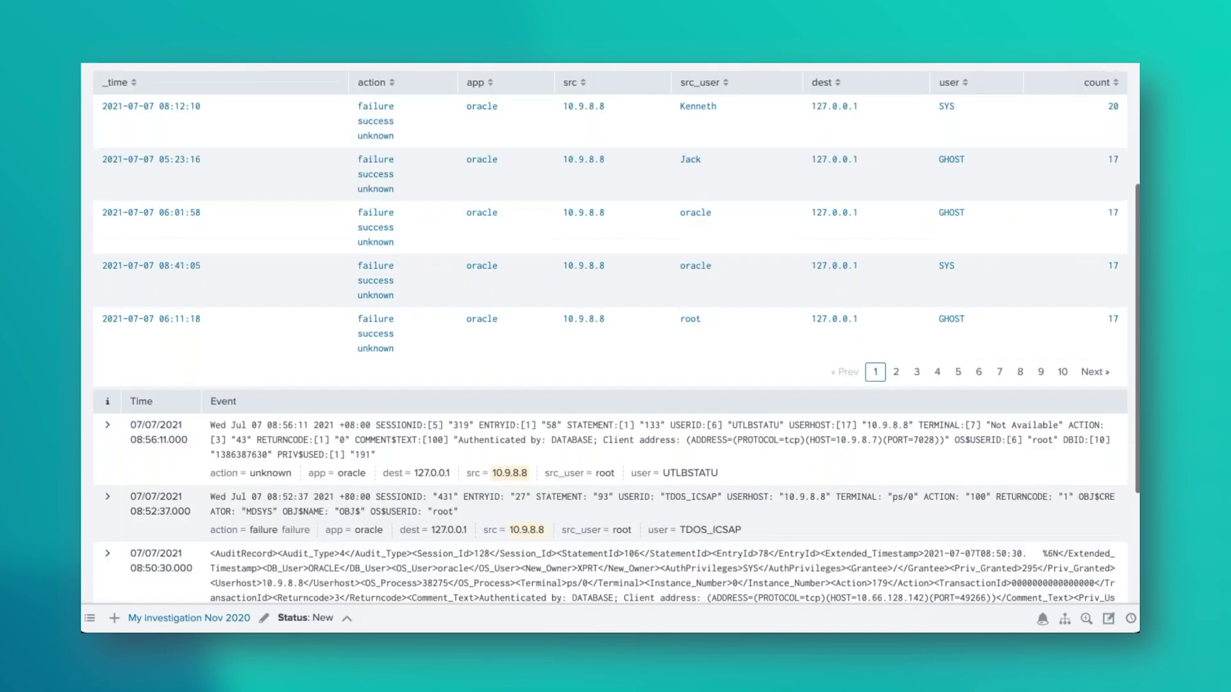
scroll(430, 404, "down", 8)
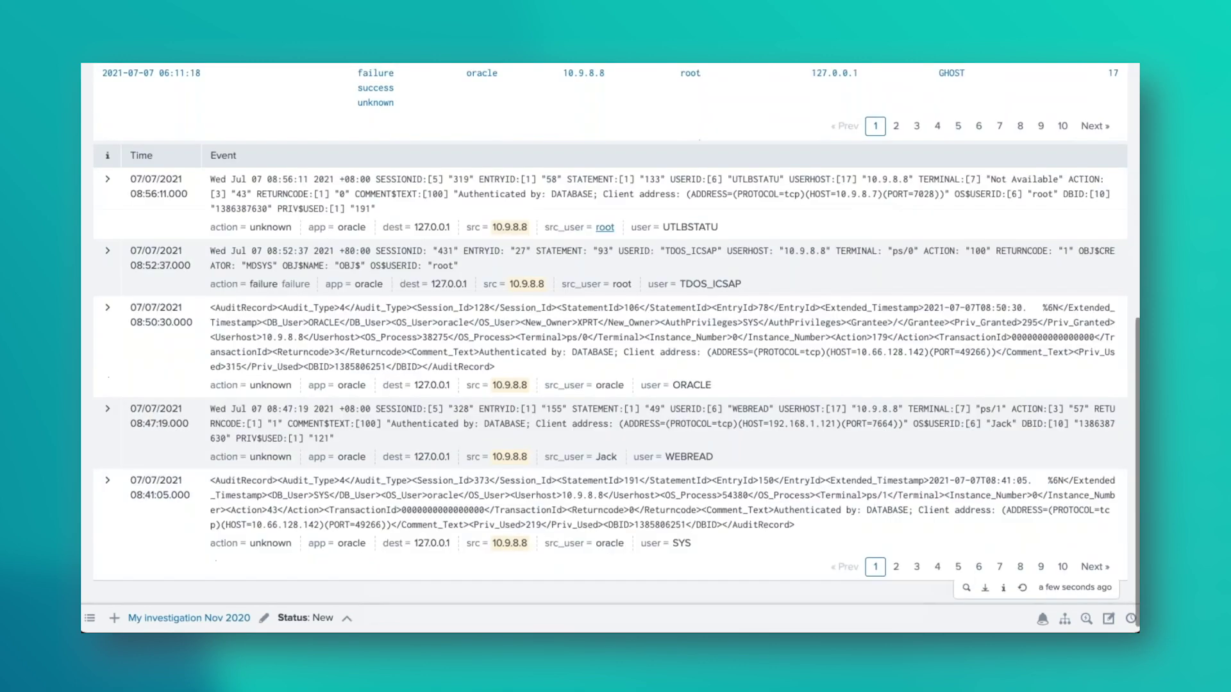
- Search access events for user oracle with the source filter cleared and the time range set to Last 15 minutes
scroll(430, 404, "up", 15)
left_click(803, 201)
type("o")
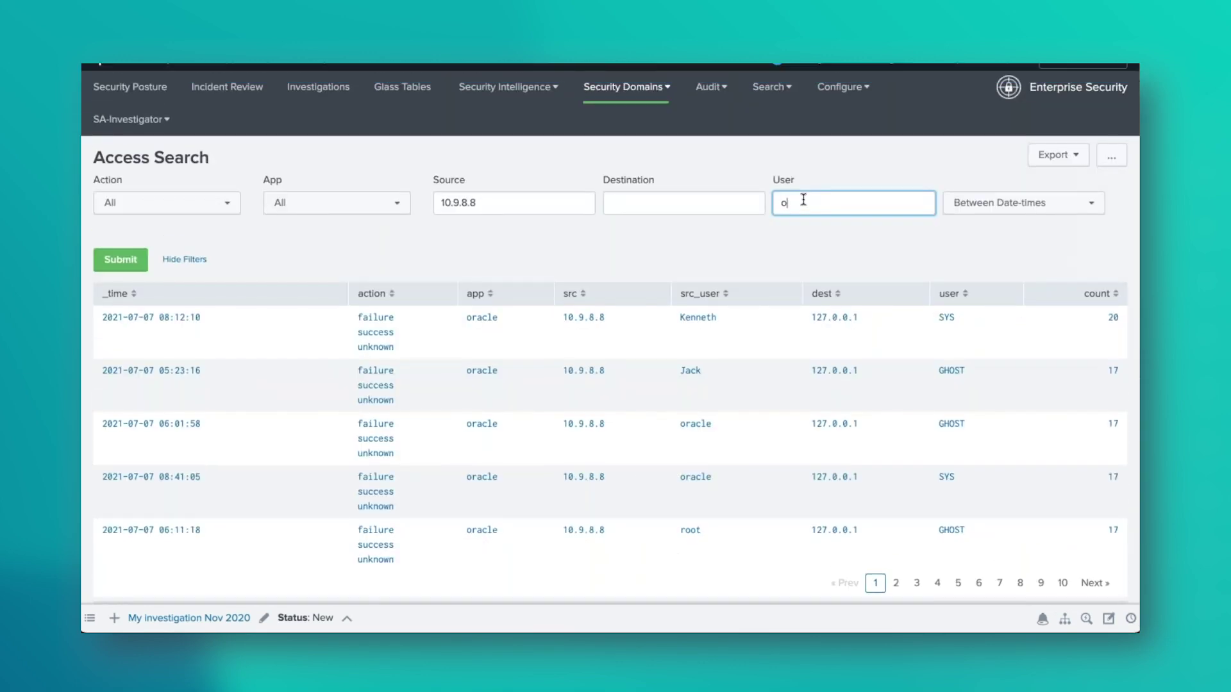
type("rccle")
double_click(466, 202)
key("BackSpace")
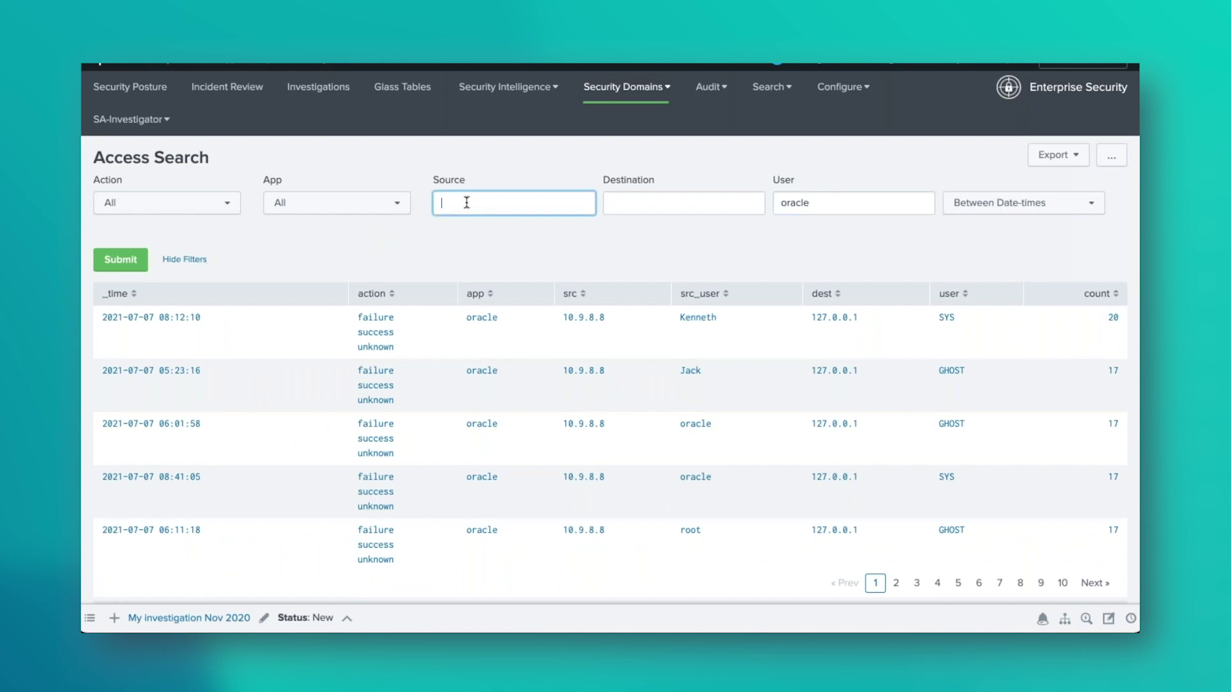
left_click(1036, 207)
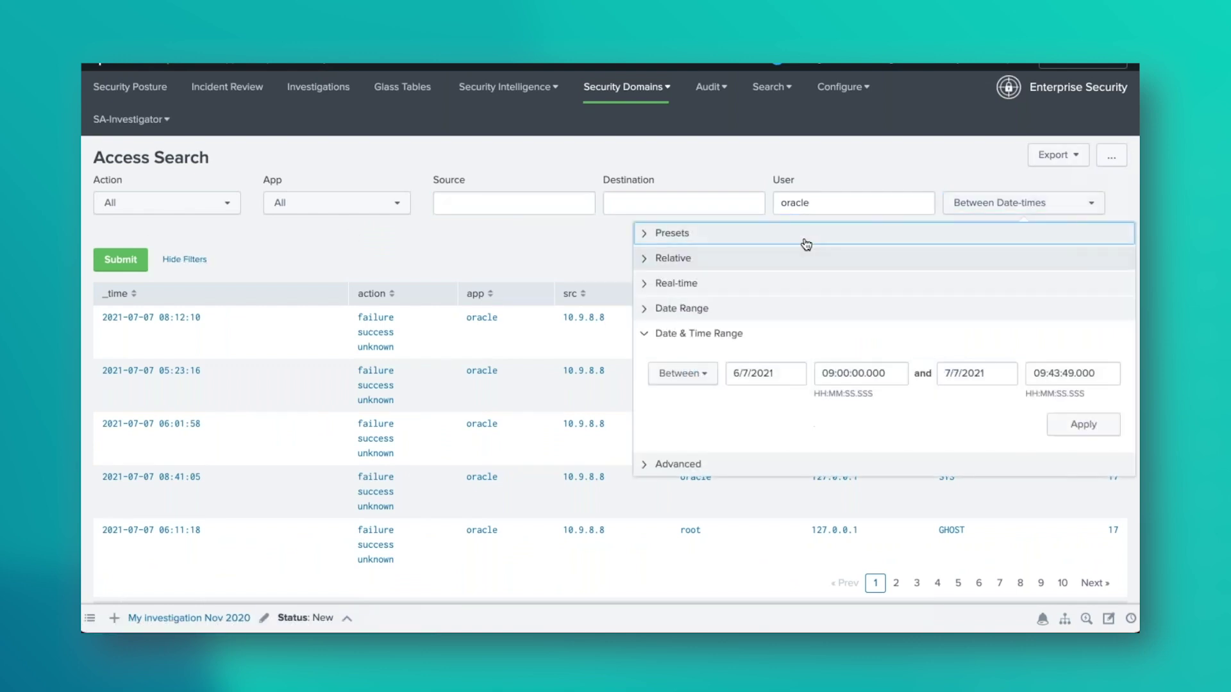
left_click(846, 237)
left_click(955, 286)
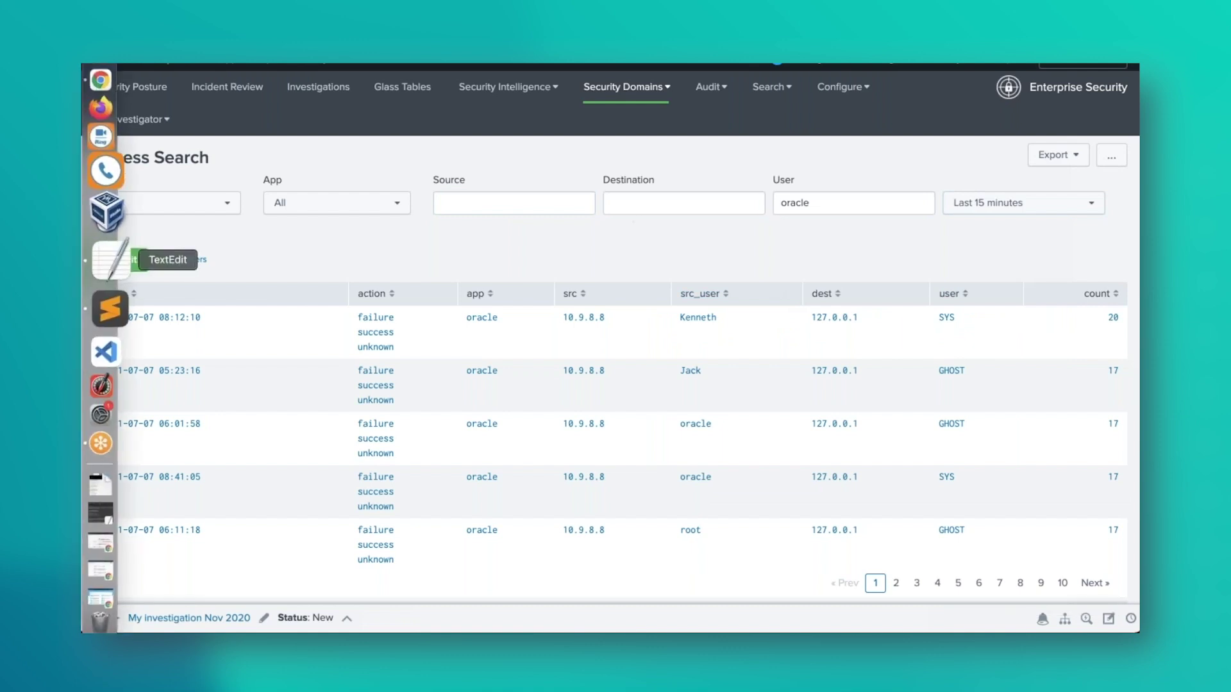
left_click(131, 259)
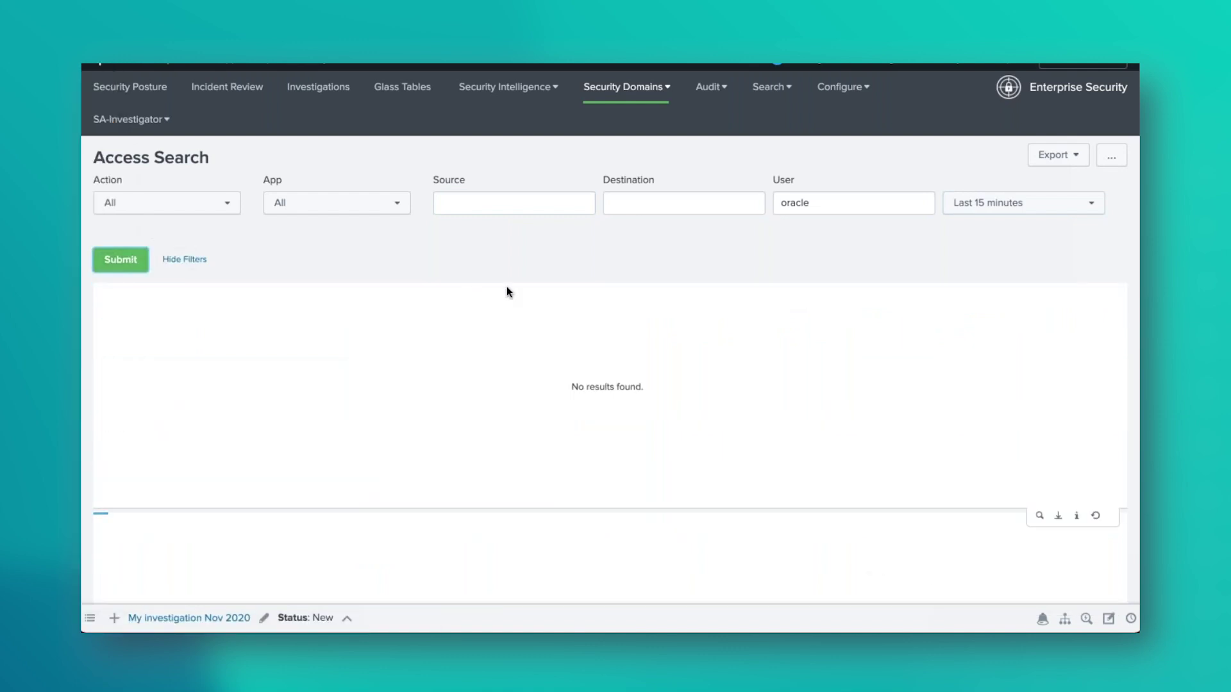
- Change the Access Search user filter to root, submit it and review the returned access attempts and raw events
double_click(803, 202)
type("root")
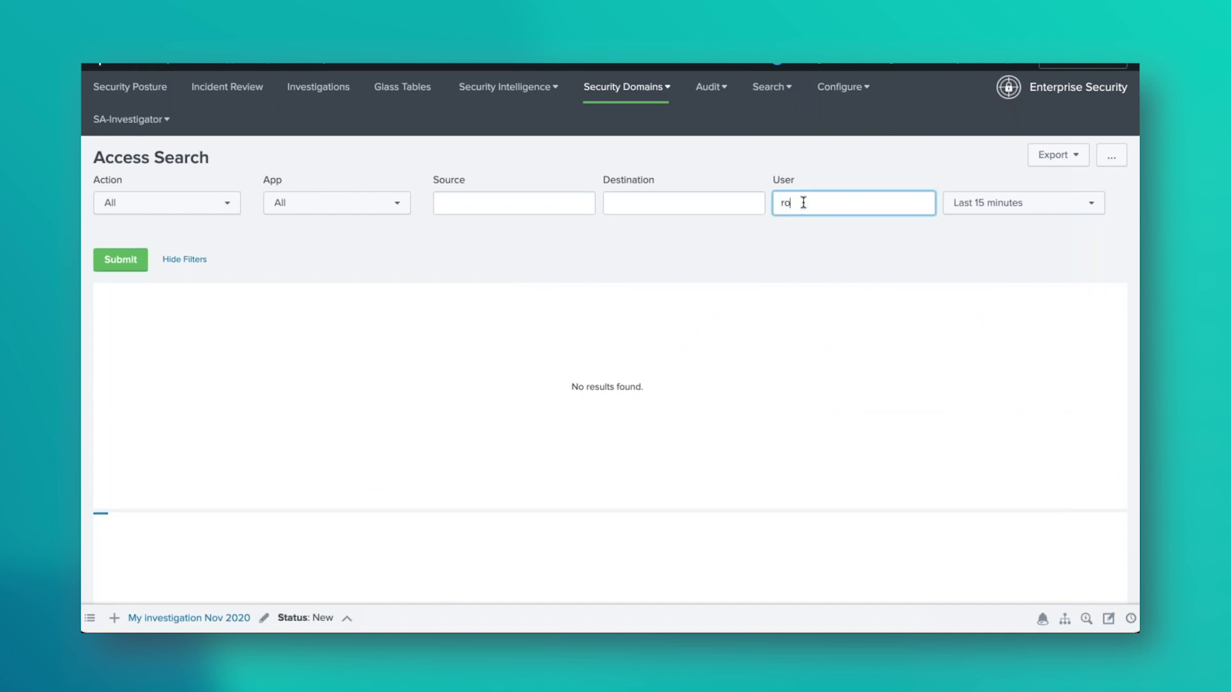
left_click(132, 267)
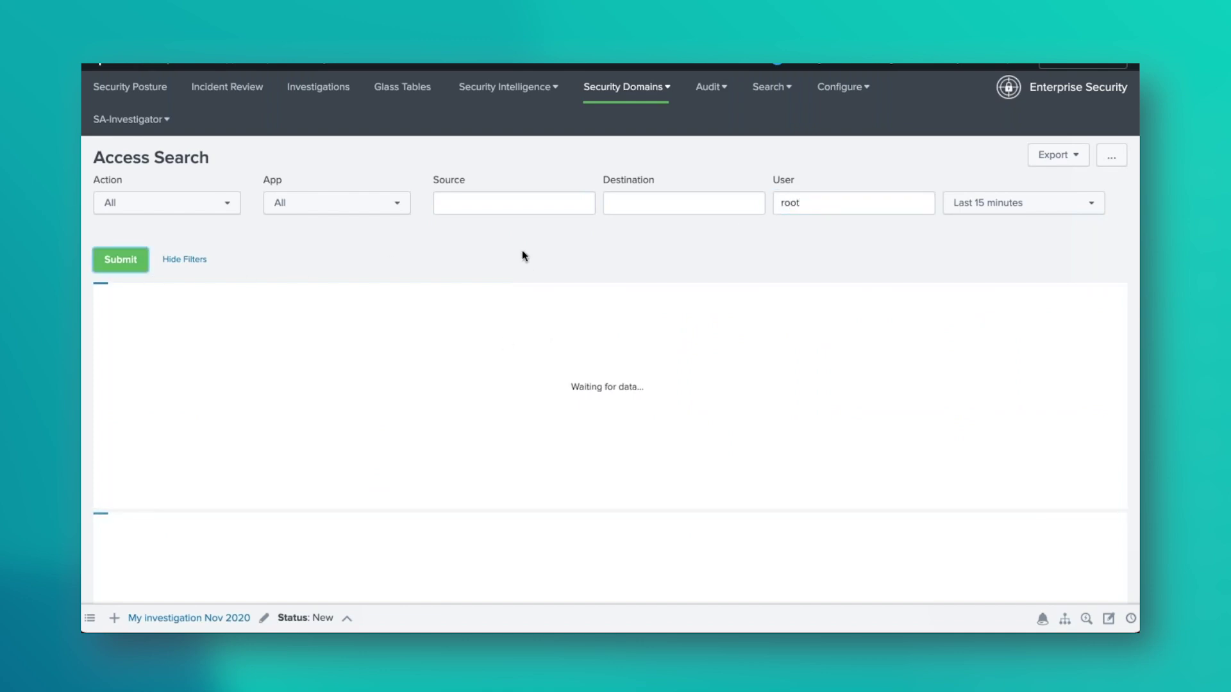
scroll(522, 255, "up", 1)
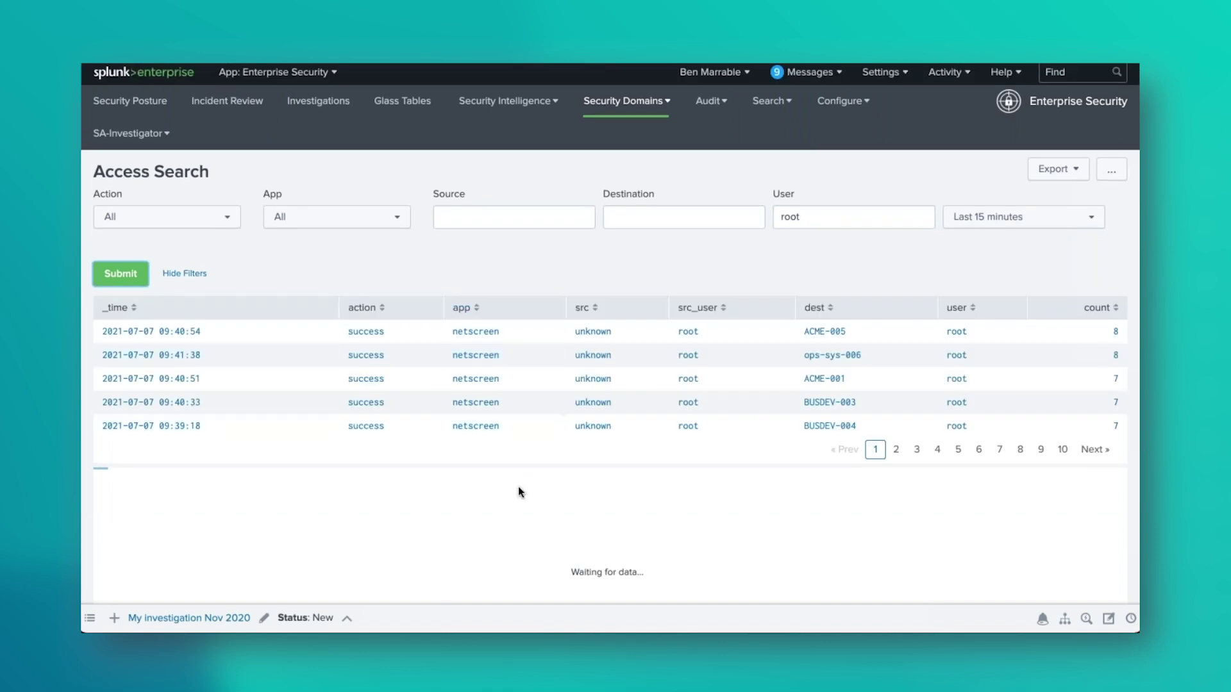
scroll(519, 491, "down", 2)
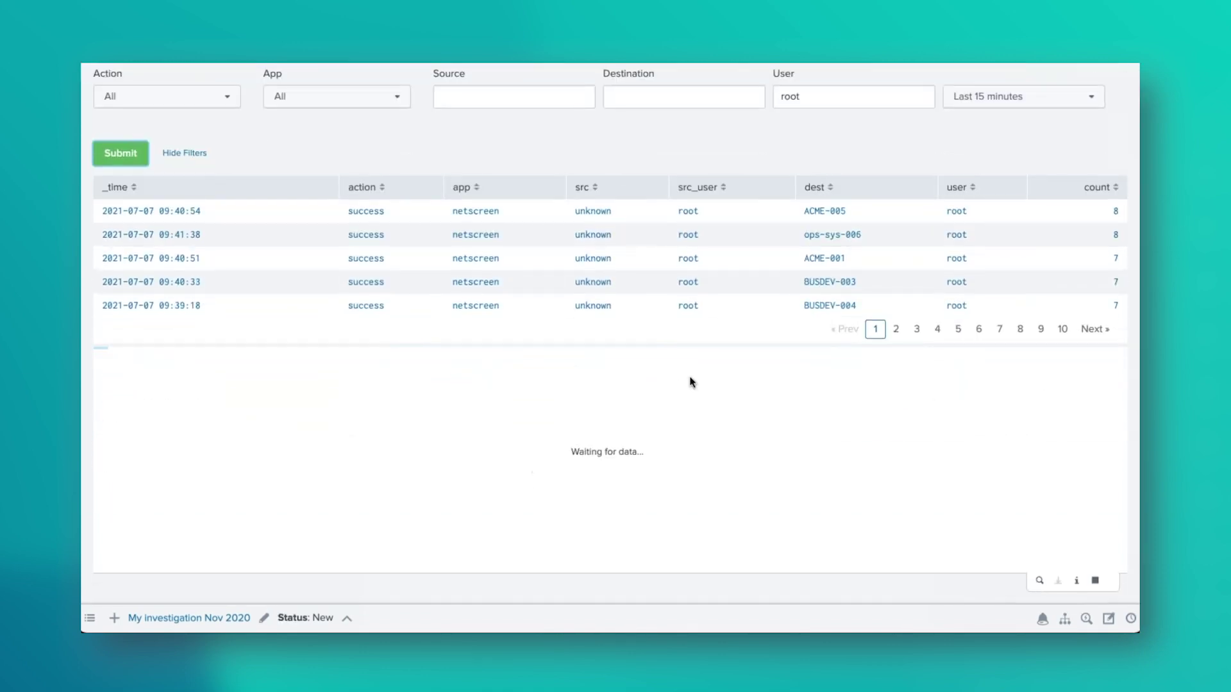
scroll(689, 382, "up", 2)
scroll(346, 255, "down", 2)
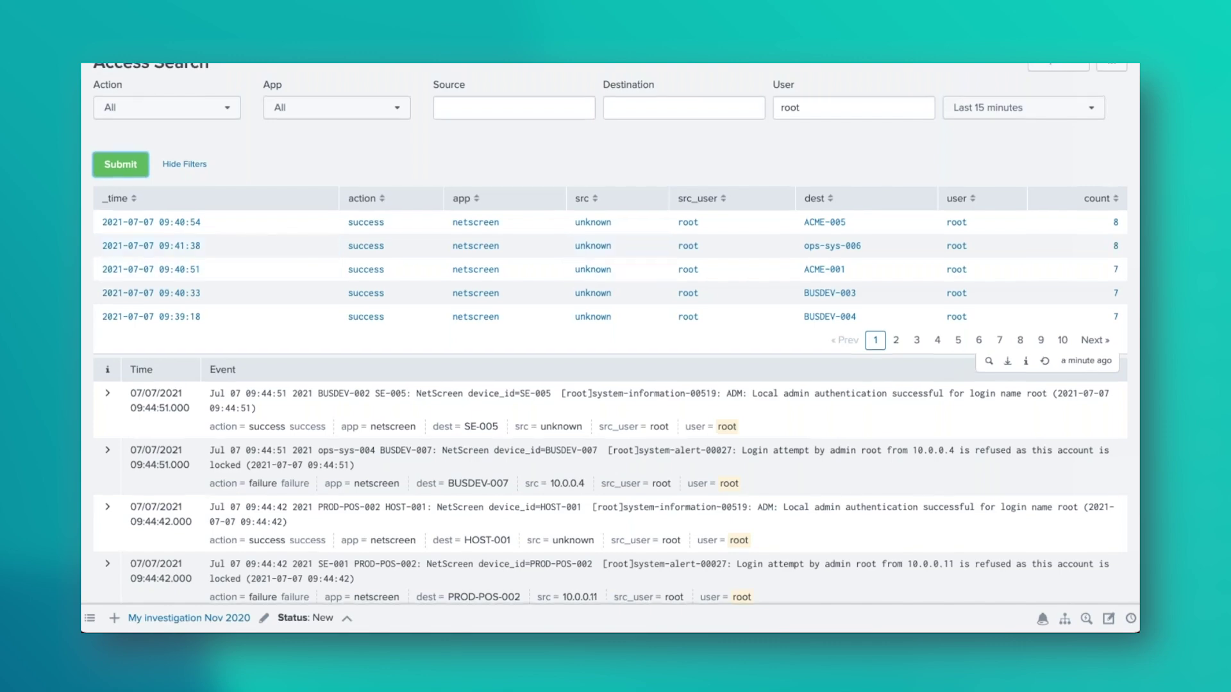
scroll(665, 228, "up", 3)
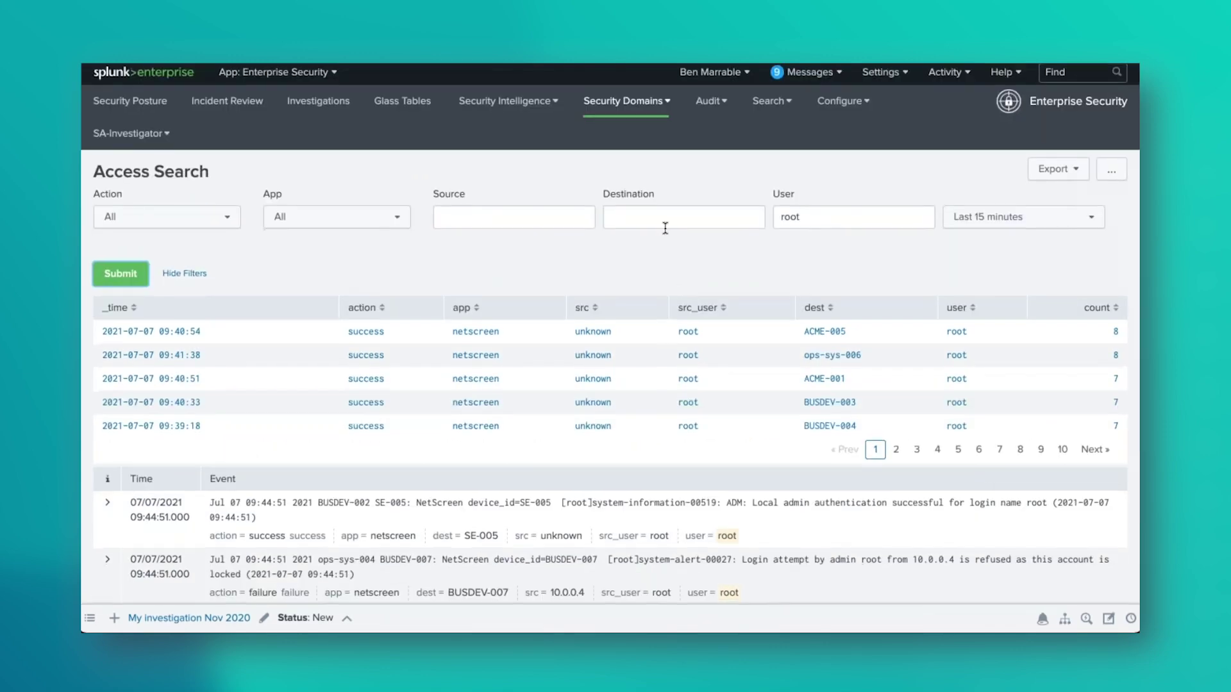
- Open the Access Tracker dashboard and review first-time access, inactive account usage, completely inactive accounts and expired identities
left_click(639, 112)
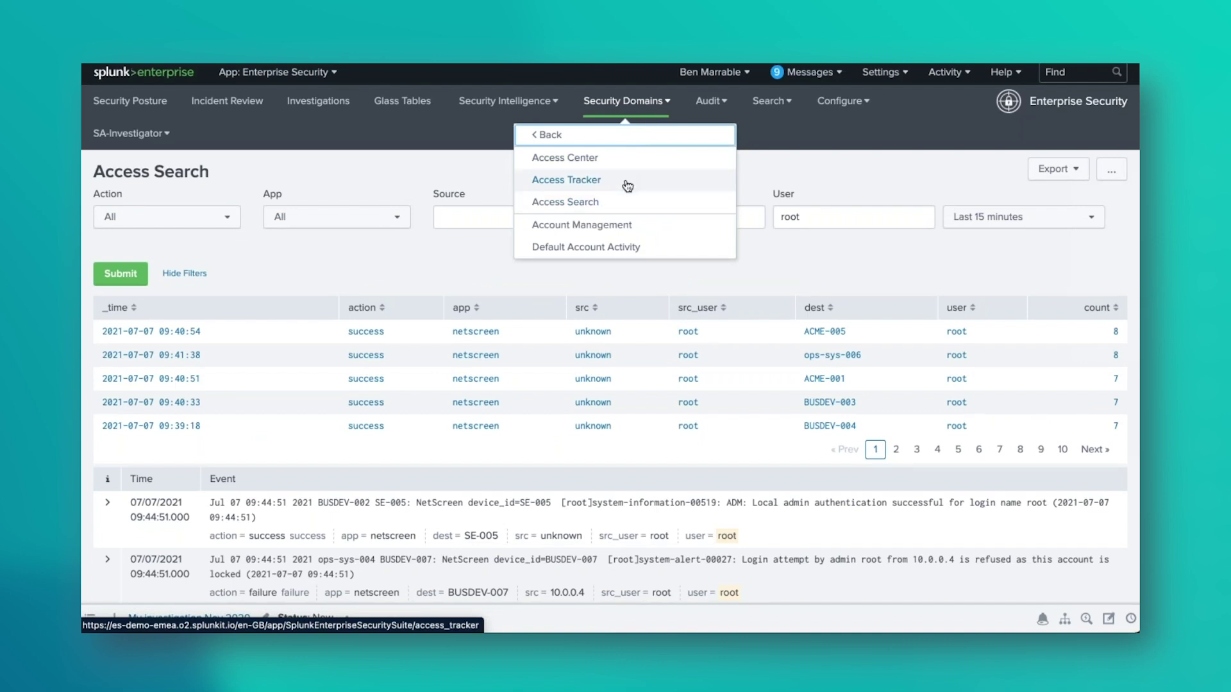
left_click(627, 186)
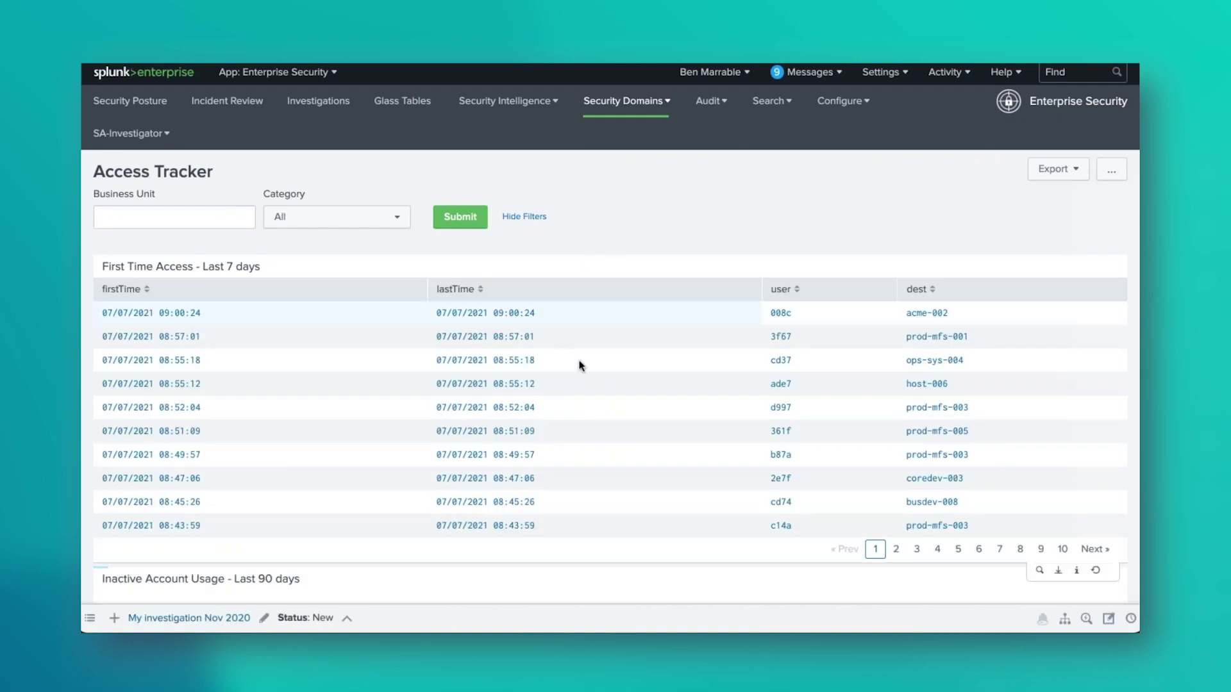
scroll(646, 360, "down", 1)
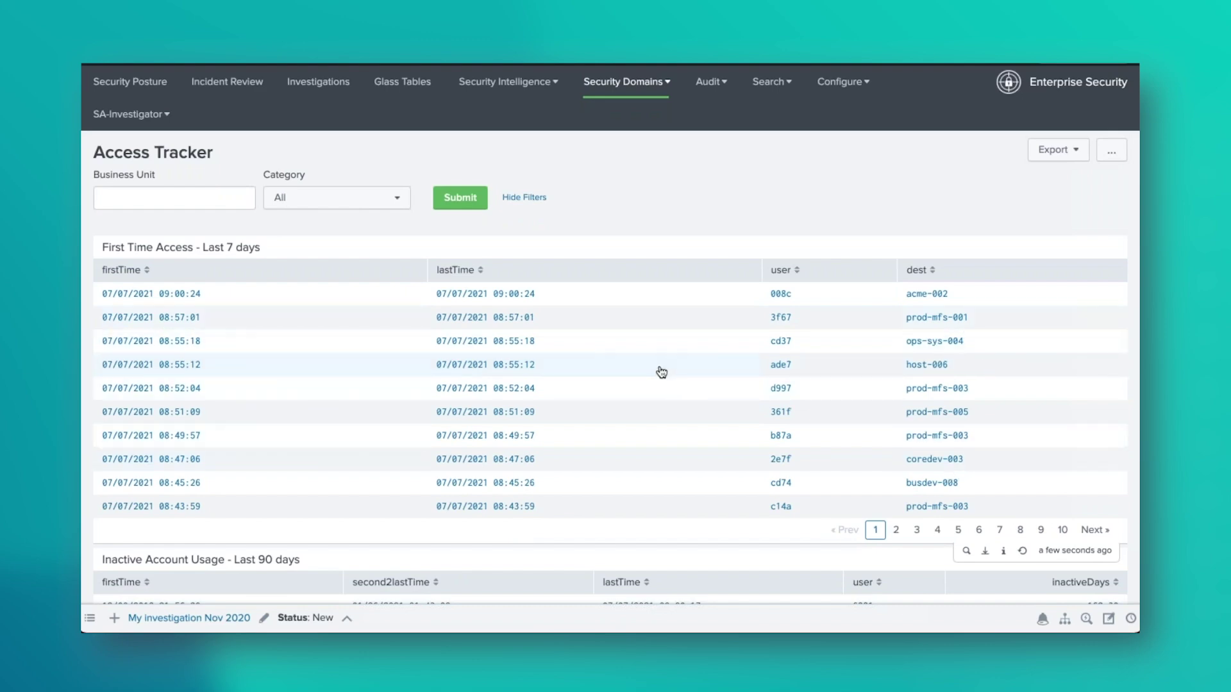
scroll(661, 372, "down", 5)
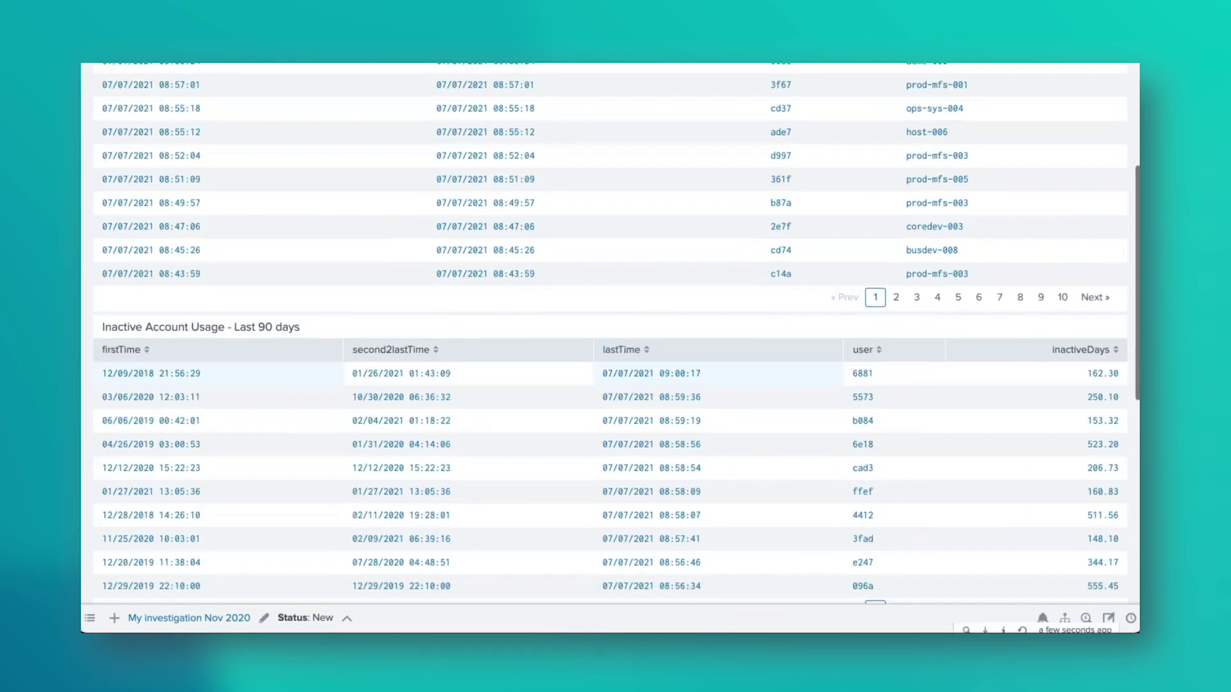
scroll(661, 372, "down", 4)
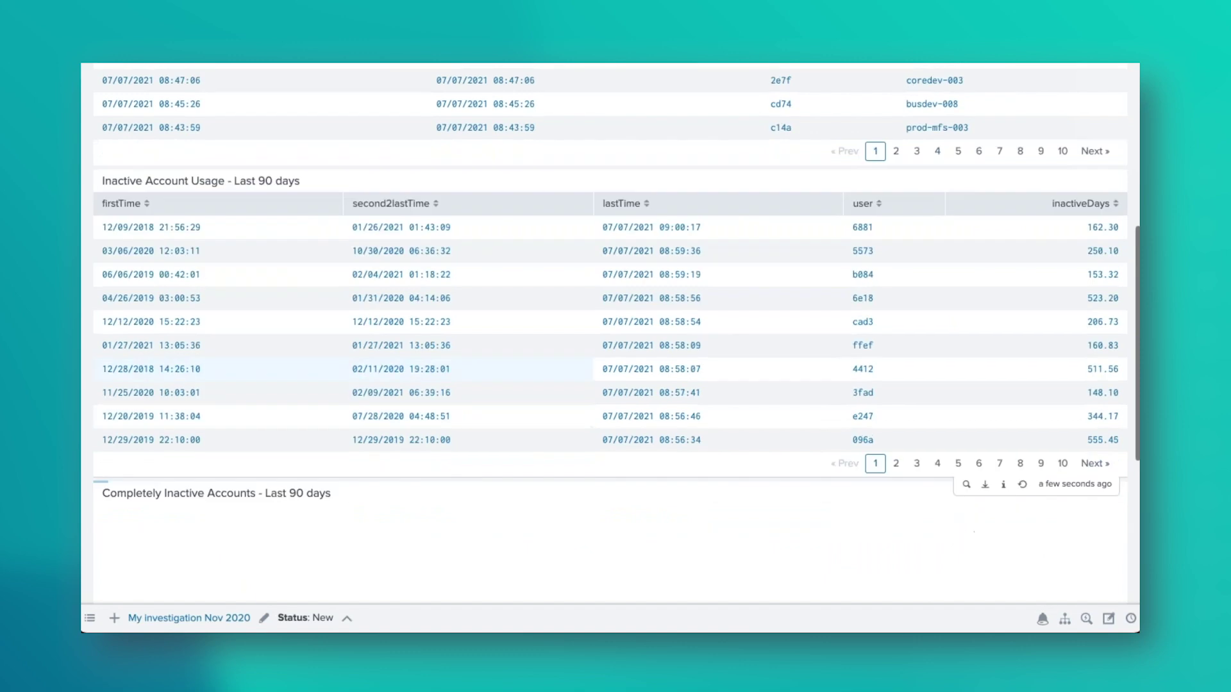
scroll(567, 427, "down", 7)
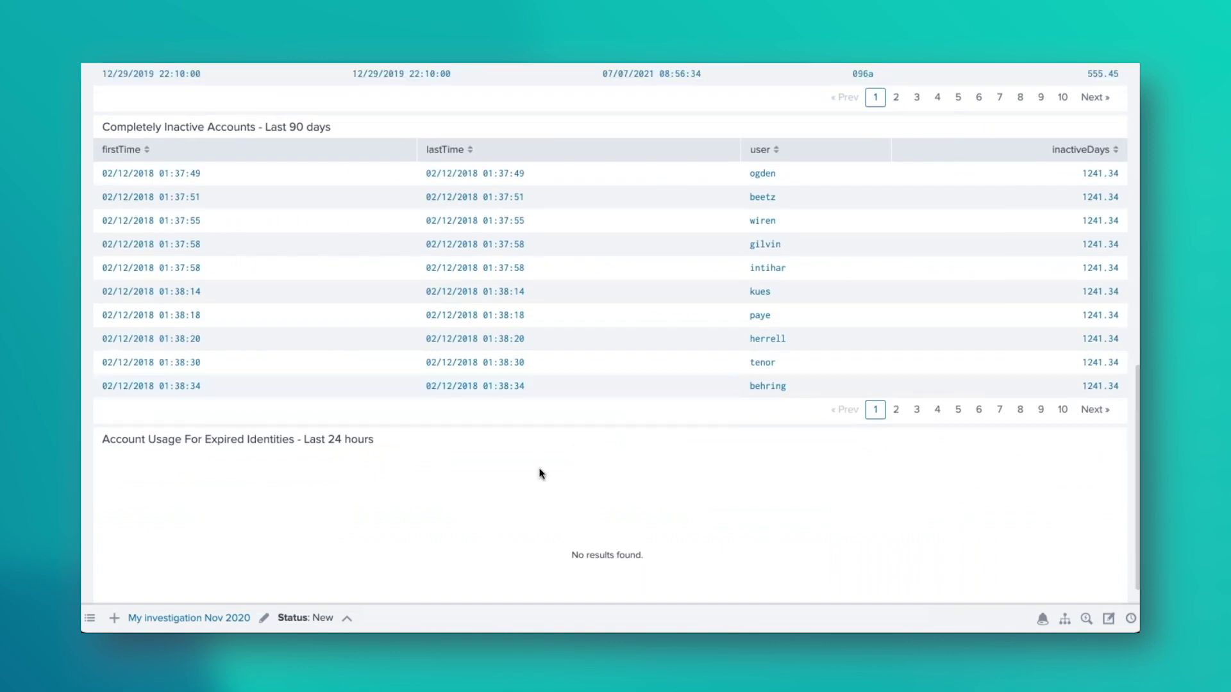
scroll(540, 474, "up", 7)
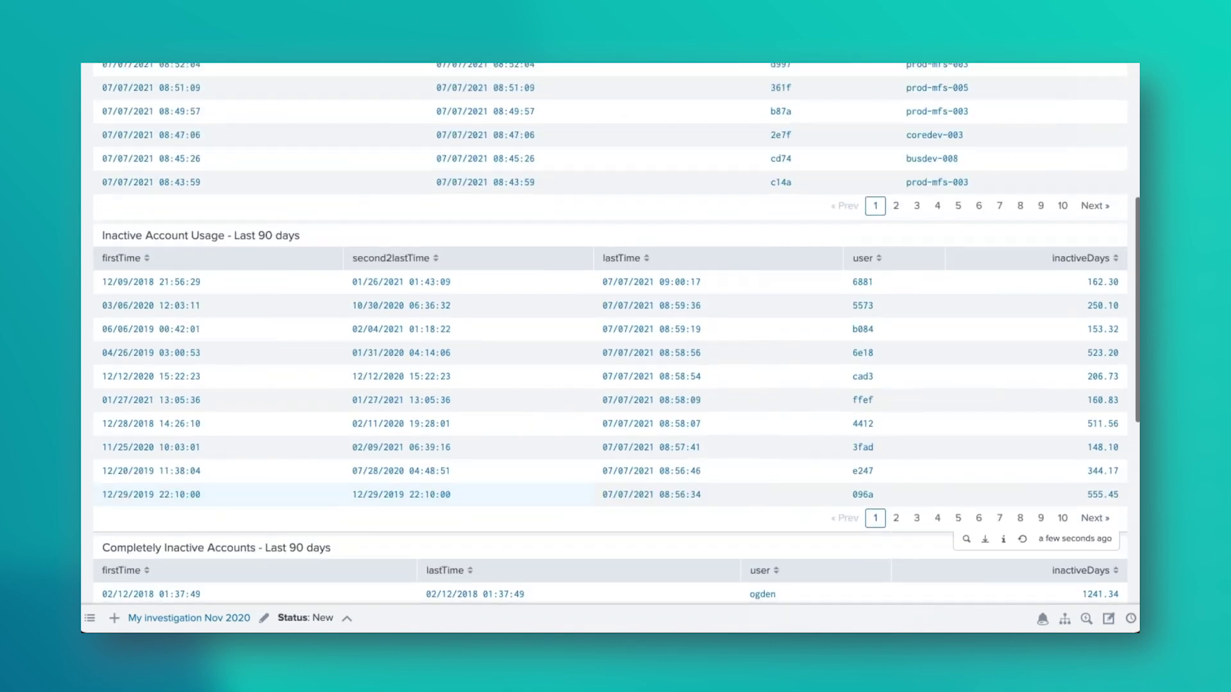
scroll(610, 345, "up", 3)
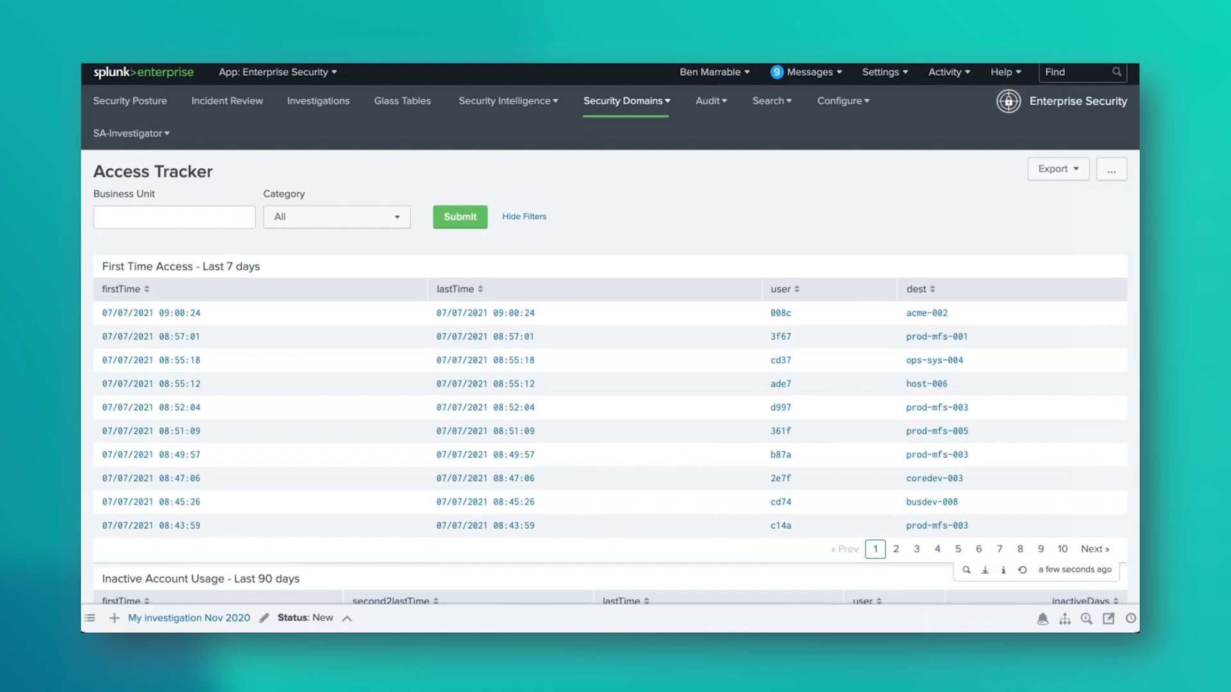
- Look through the dashboards offered for the Access, Endpoint and Network security domains
left_click(625, 100)
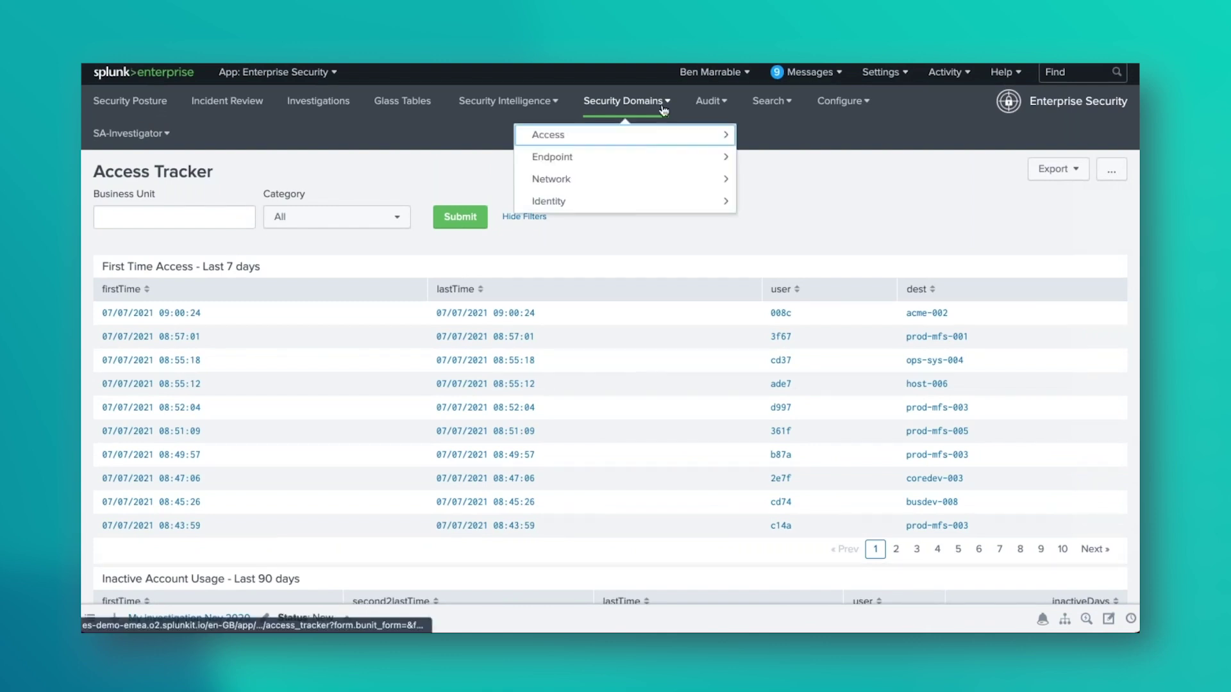
left_click(638, 137)
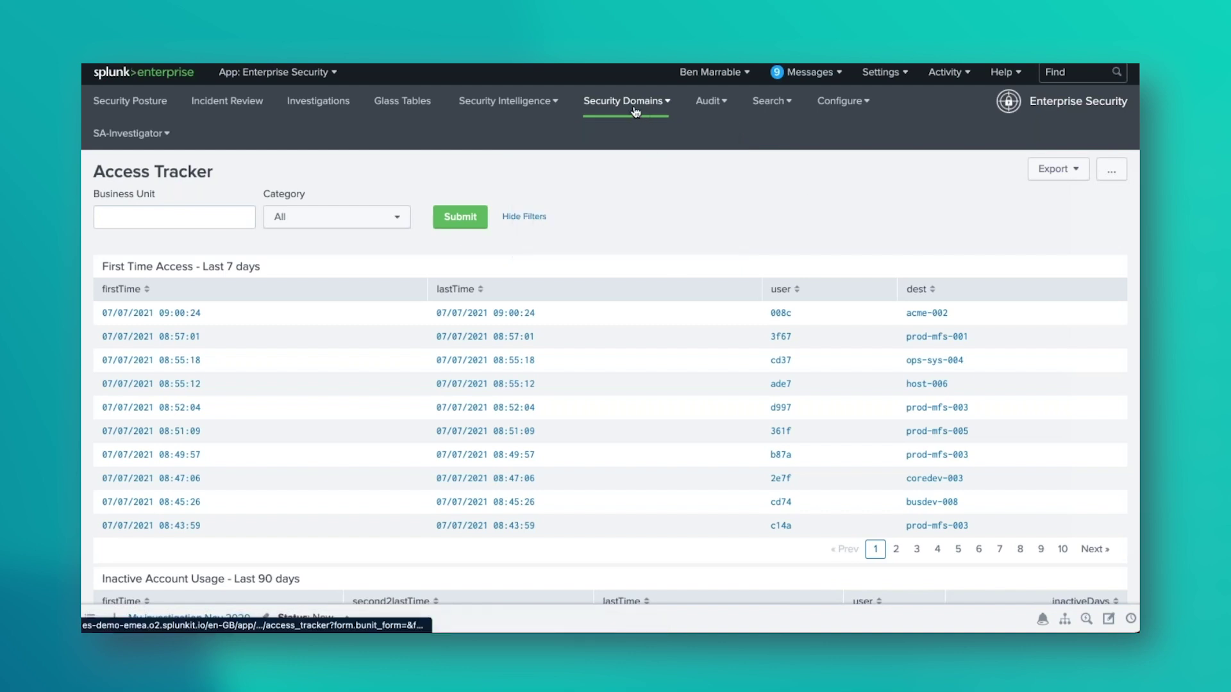
left_click(634, 111)
left_click(612, 133)
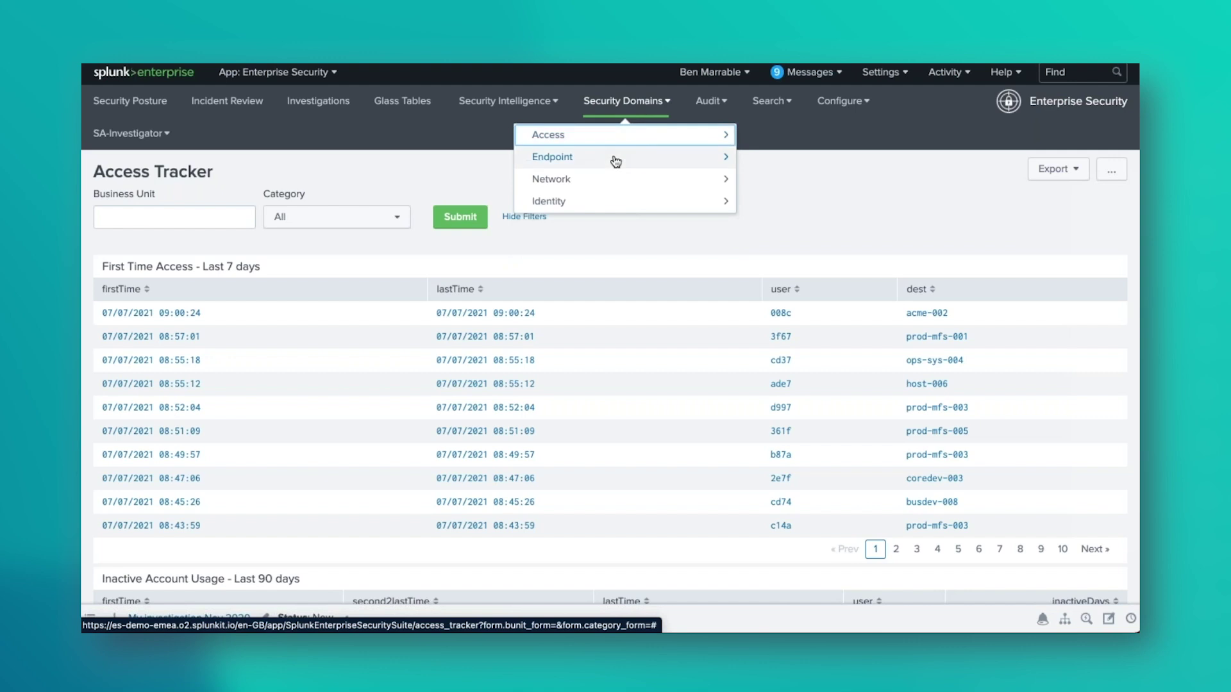
left_click(576, 166)
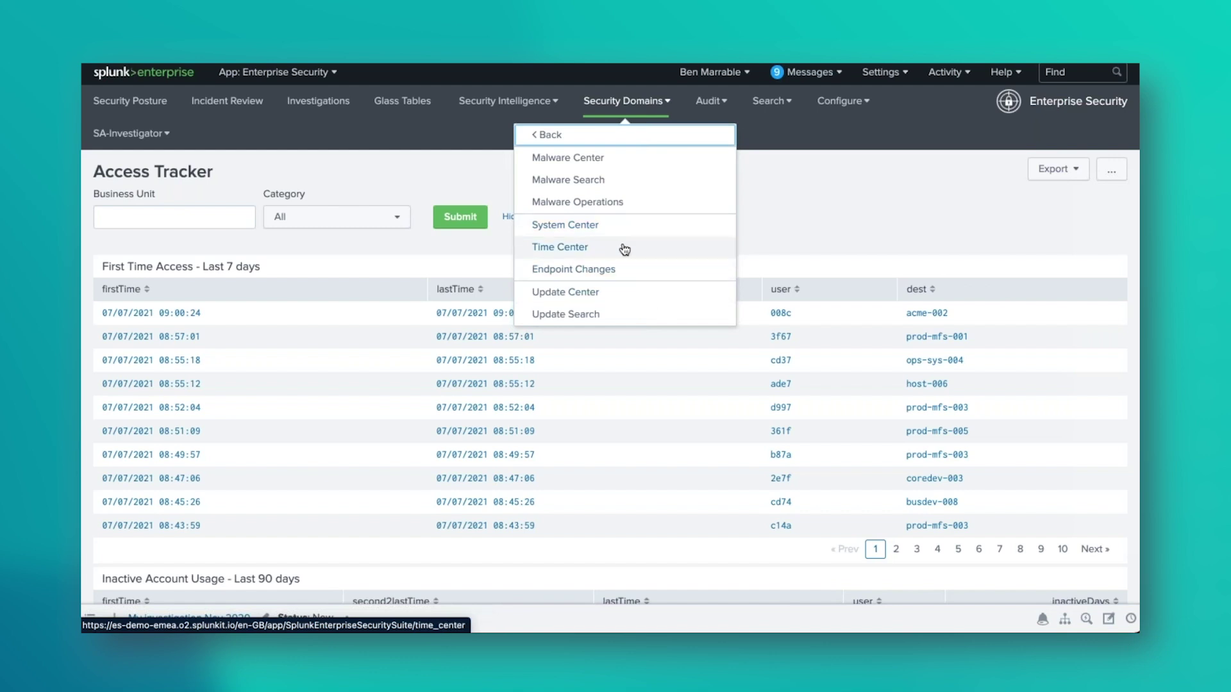
left_click(582, 138)
left_click(555, 181)
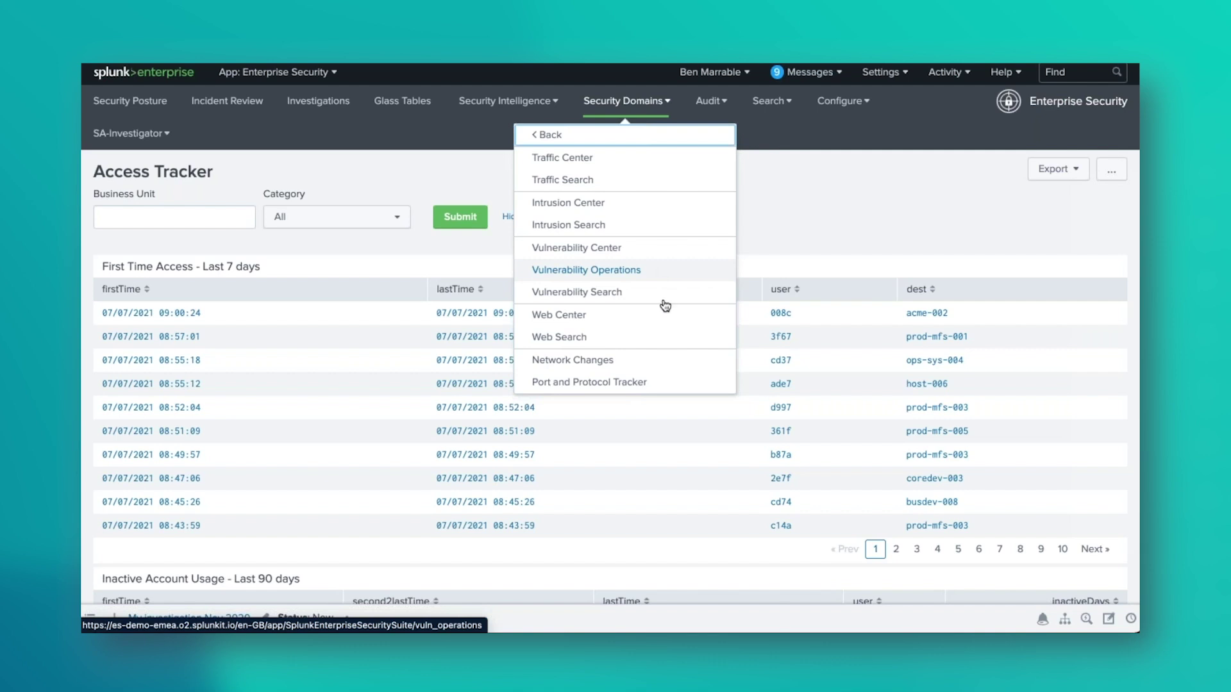
left_click(549, 134)
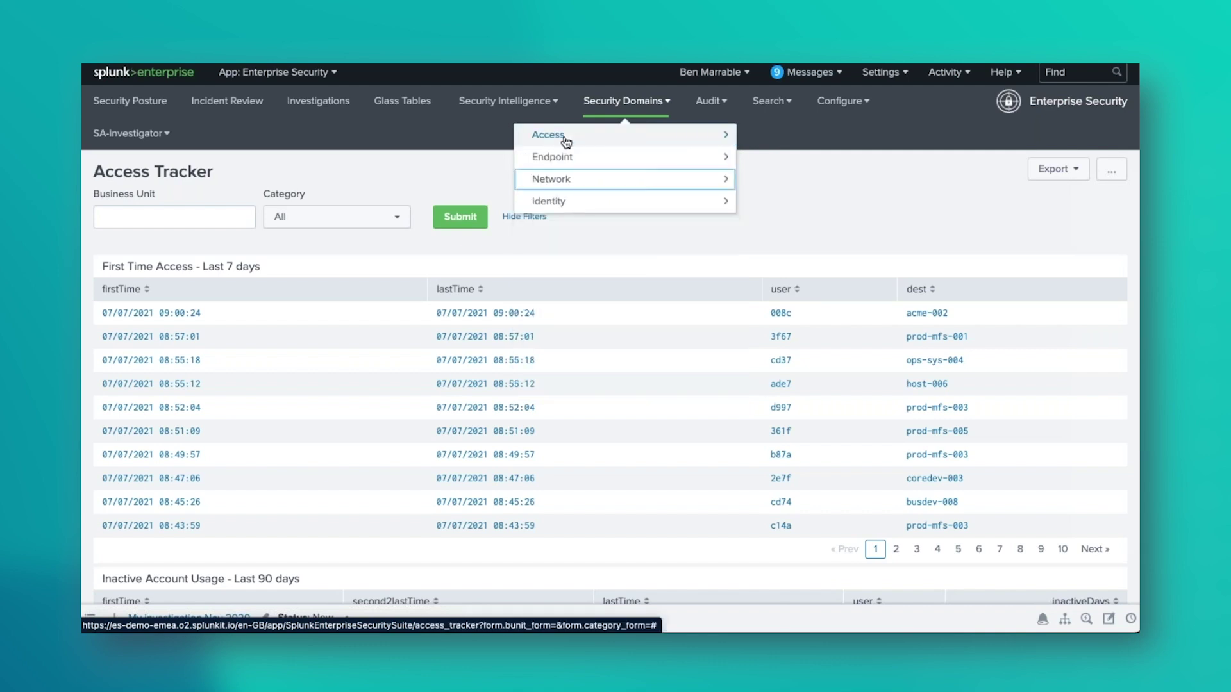
- Open the Threat Artifacts dashboard and review the threat overview, endpoint artifacts and network artifacts
left_click(526, 107)
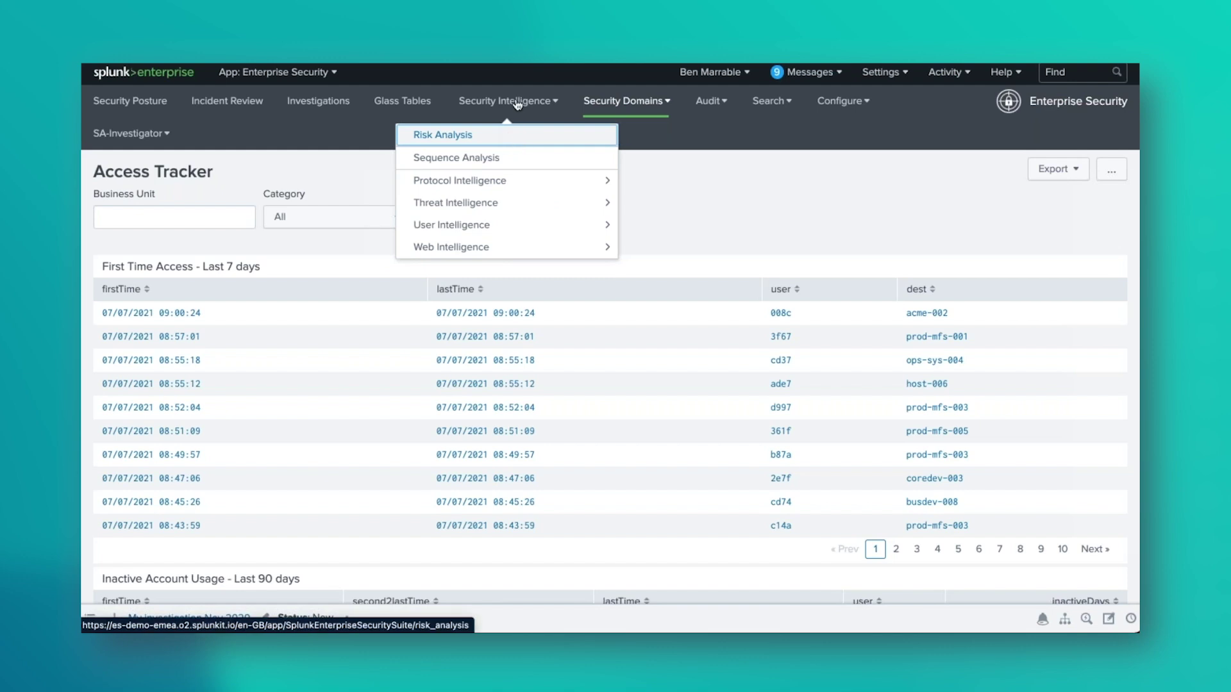
left_click(506, 203)
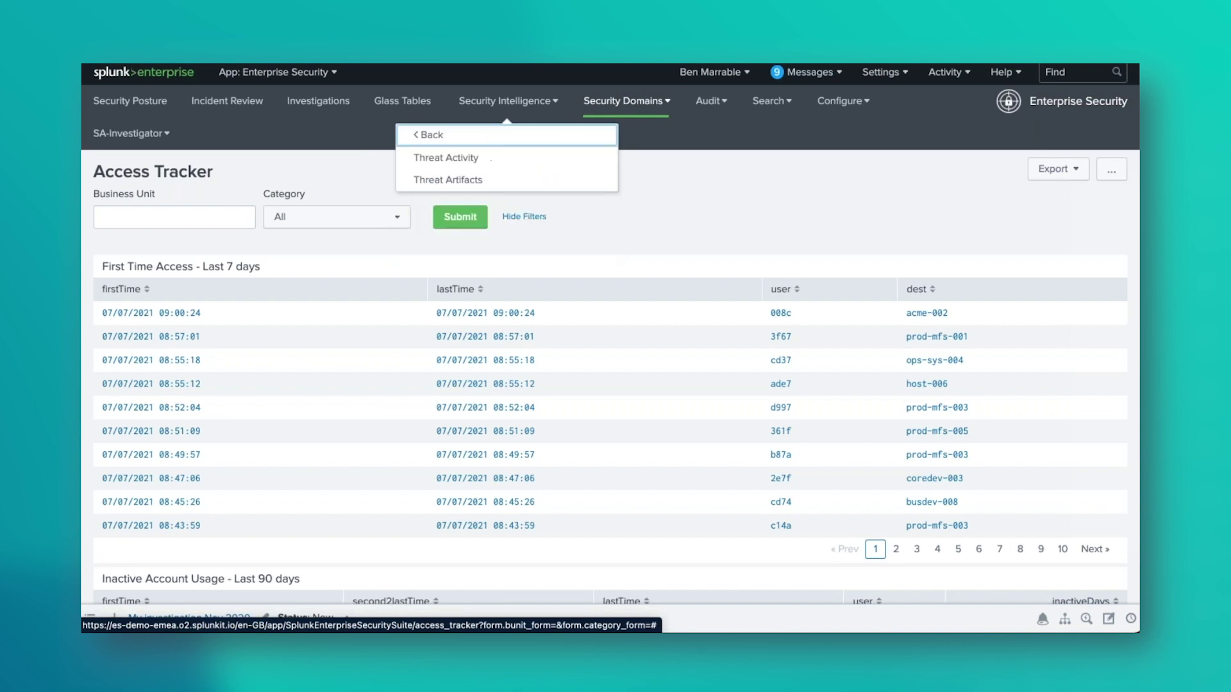
left_click(487, 180)
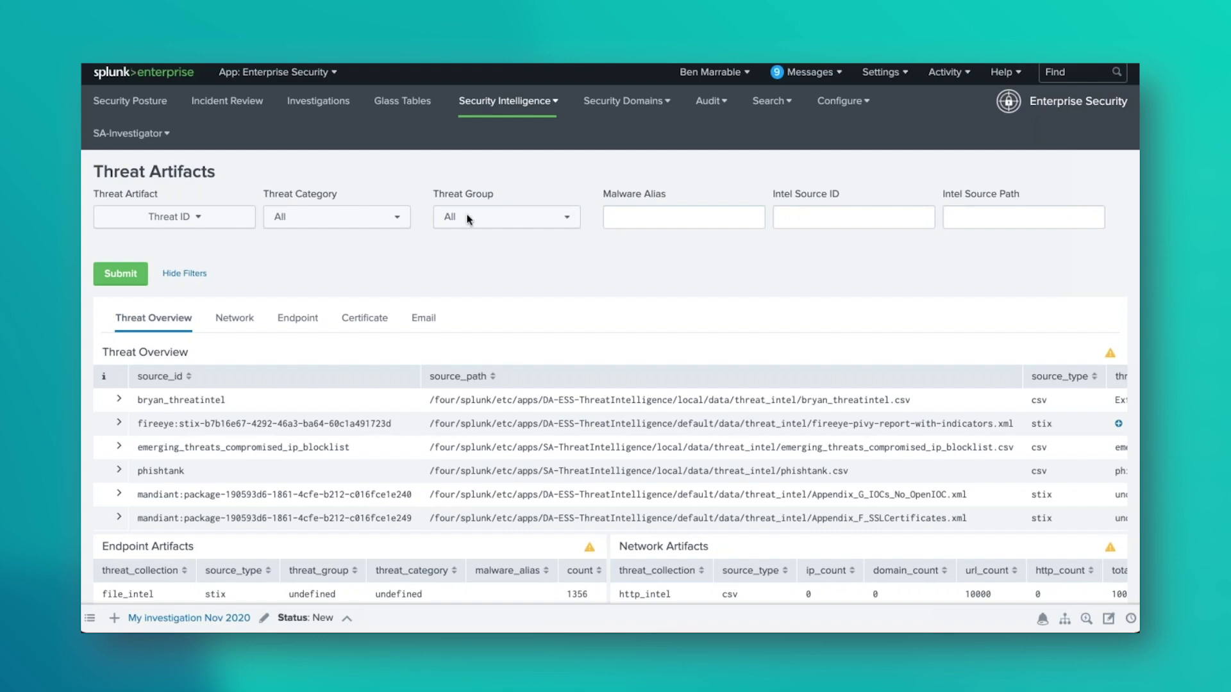
scroll(417, 284, "down", 3)
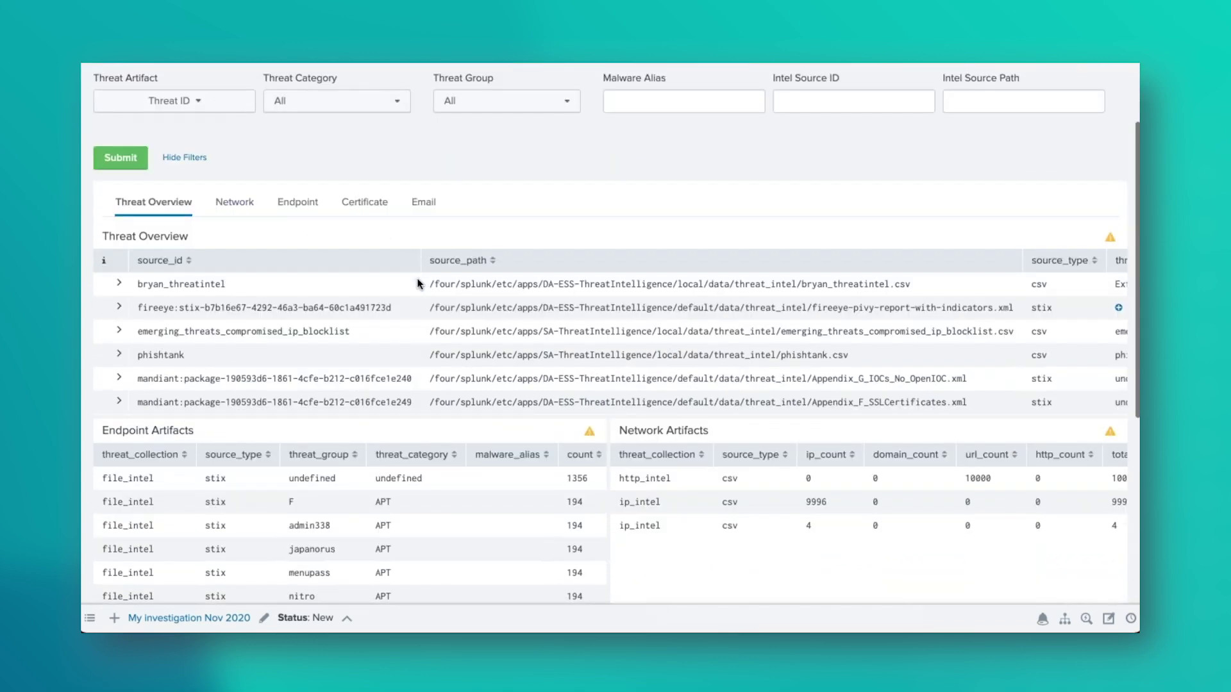
scroll(415, 366, "down", 1)
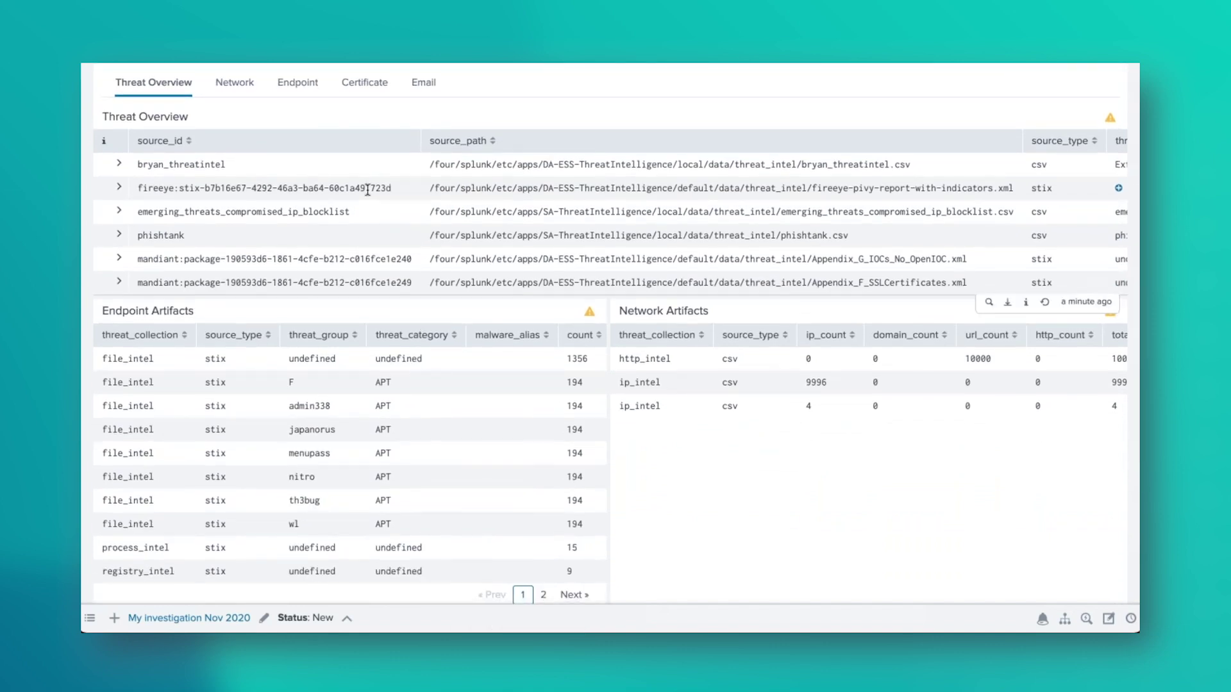
- Show the HTTP, IP and domain intelligence in the Network section of Threat Artifacts
left_click(239, 85)
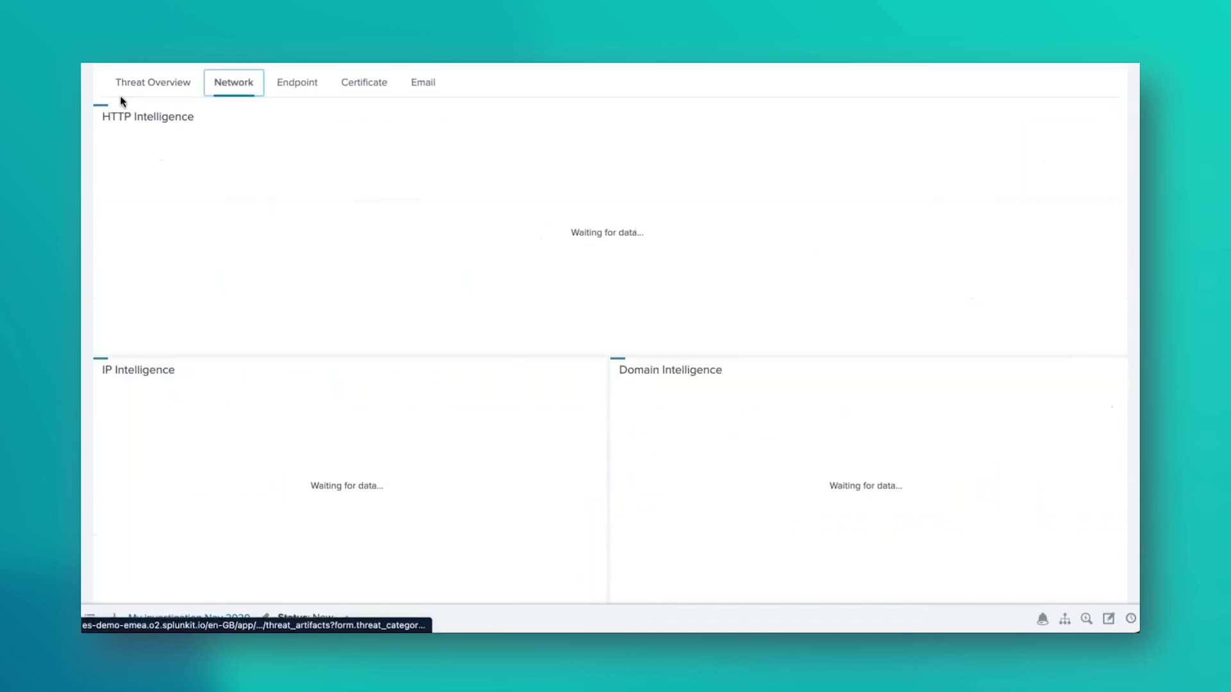